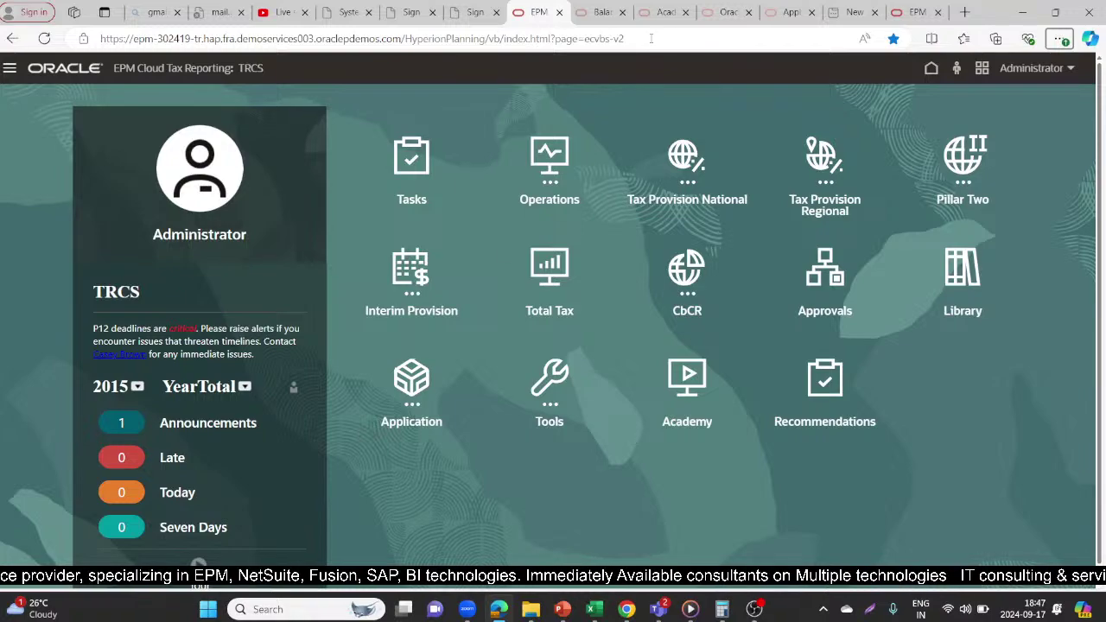
Step: Open the Tax Rates form from the application's Configuration page
click(411, 385)
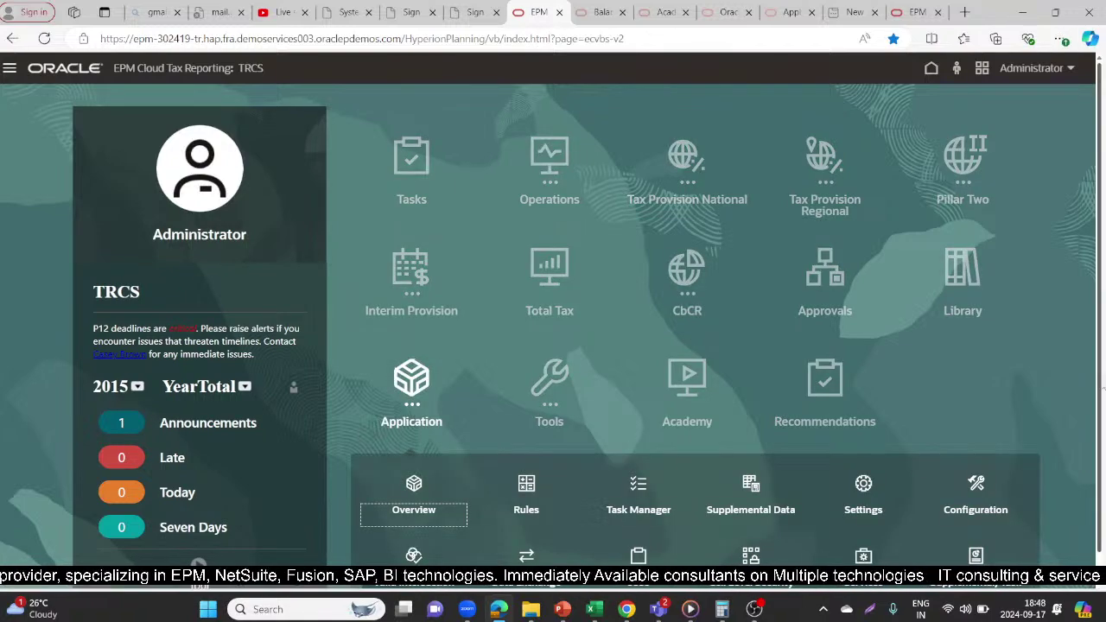
scroll(1090, 389, down, 1)
click(970, 468)
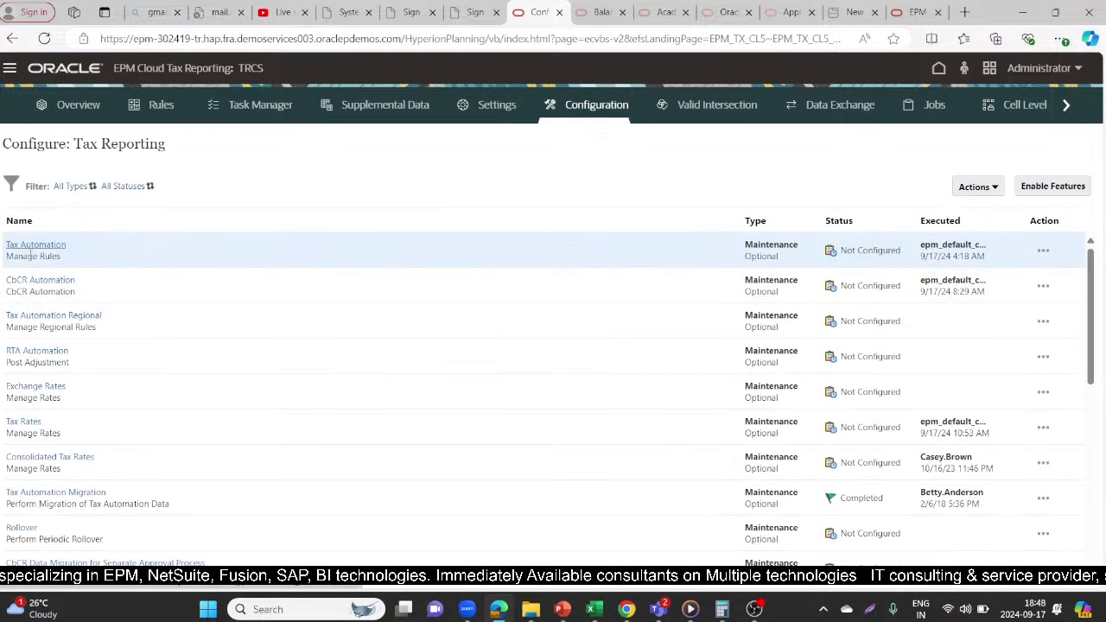
click(23, 423)
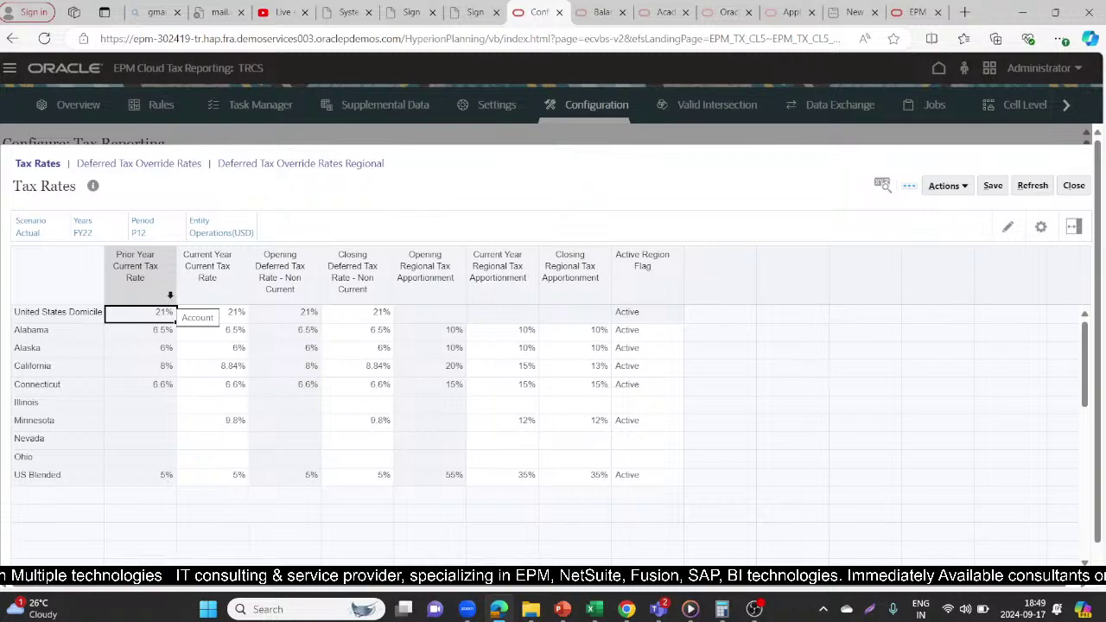
Step: Examine the Tax Rates columns from Current Year Current Tax Rate through the regional apportionments to Active Region Flag
click(216, 276)
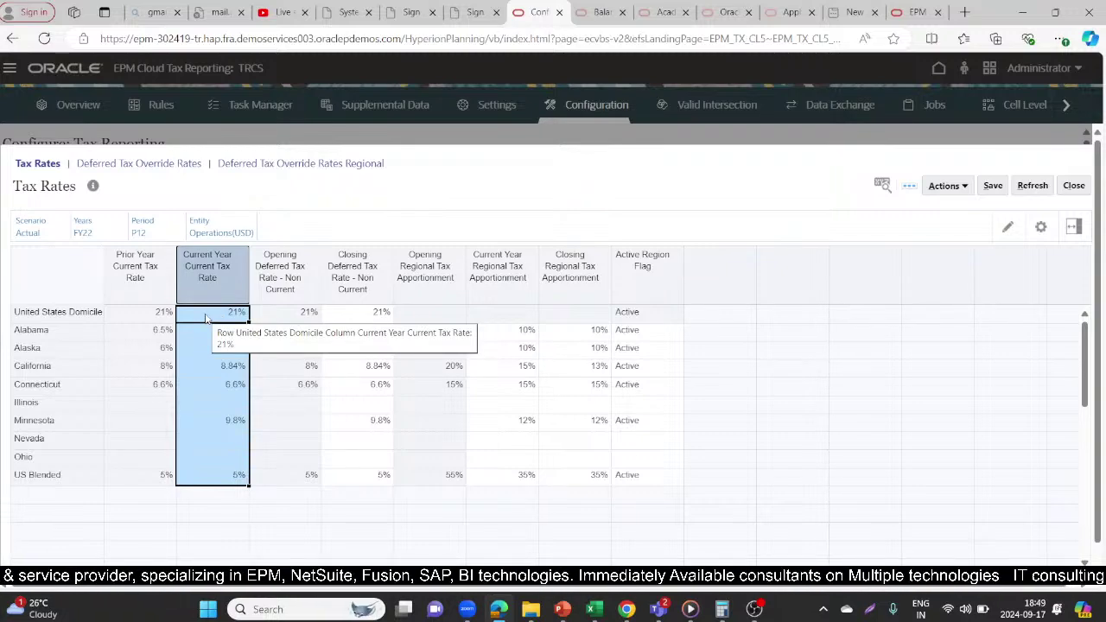
click(277, 260)
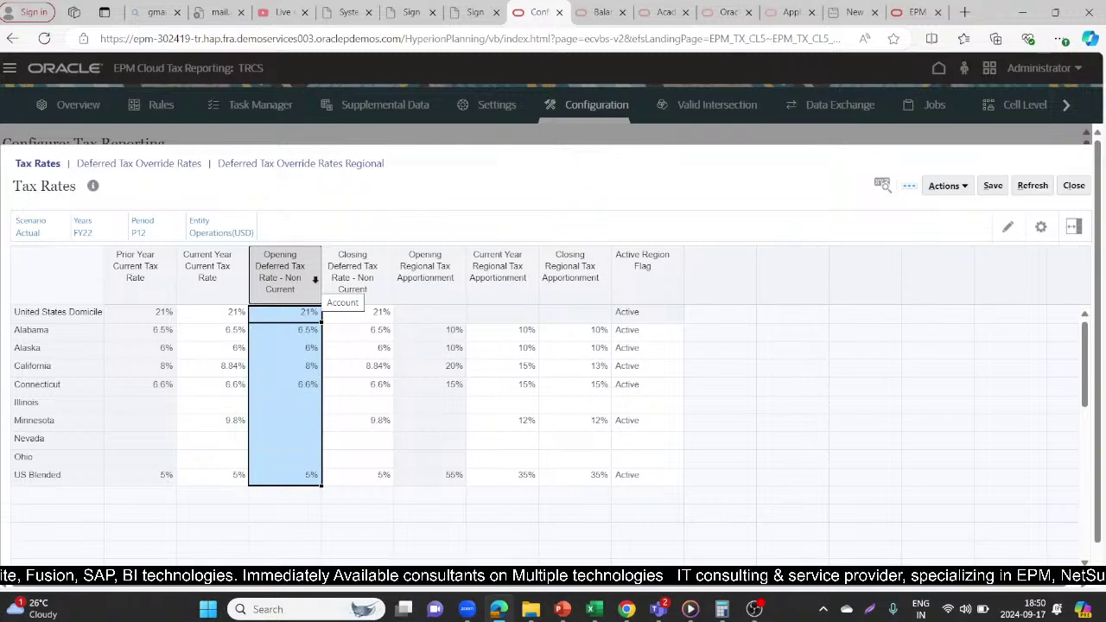
click(350, 270)
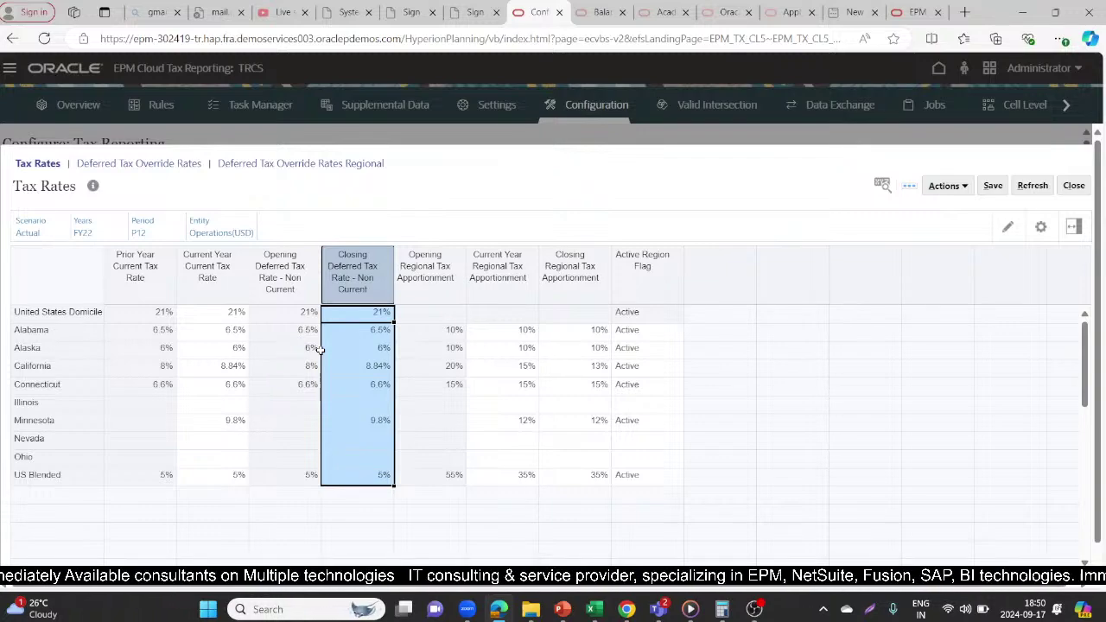
click(442, 271)
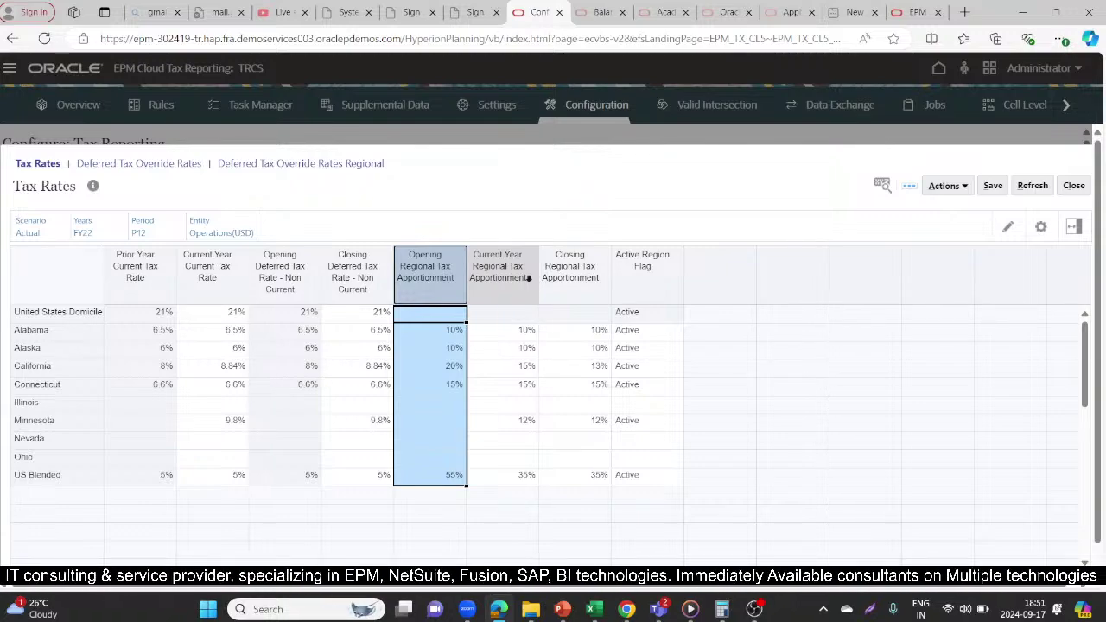
click(582, 266)
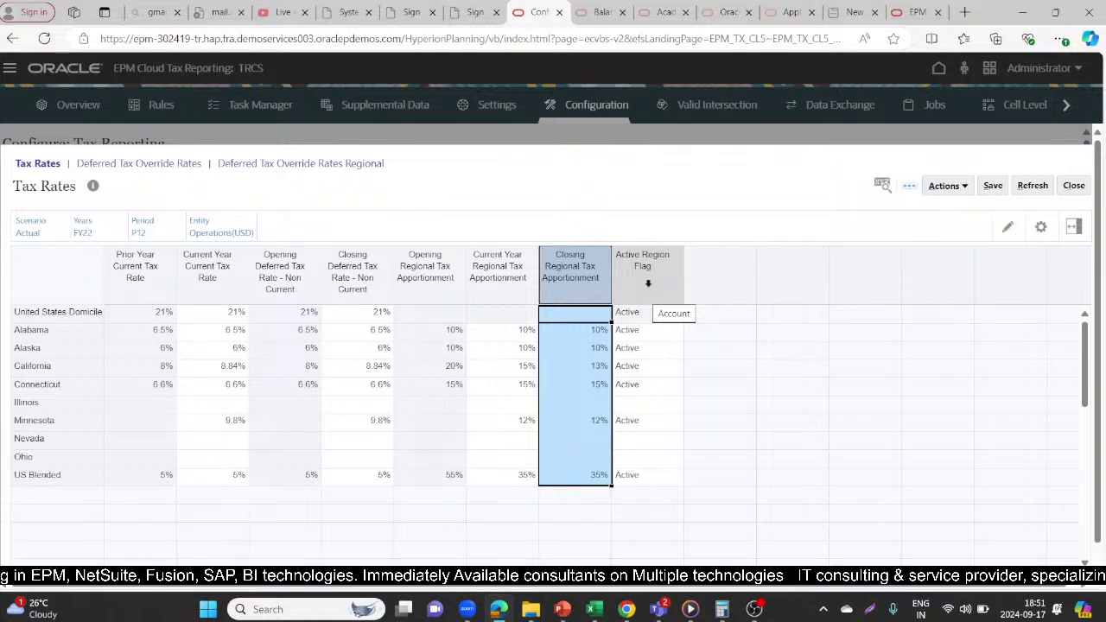
click(647, 284)
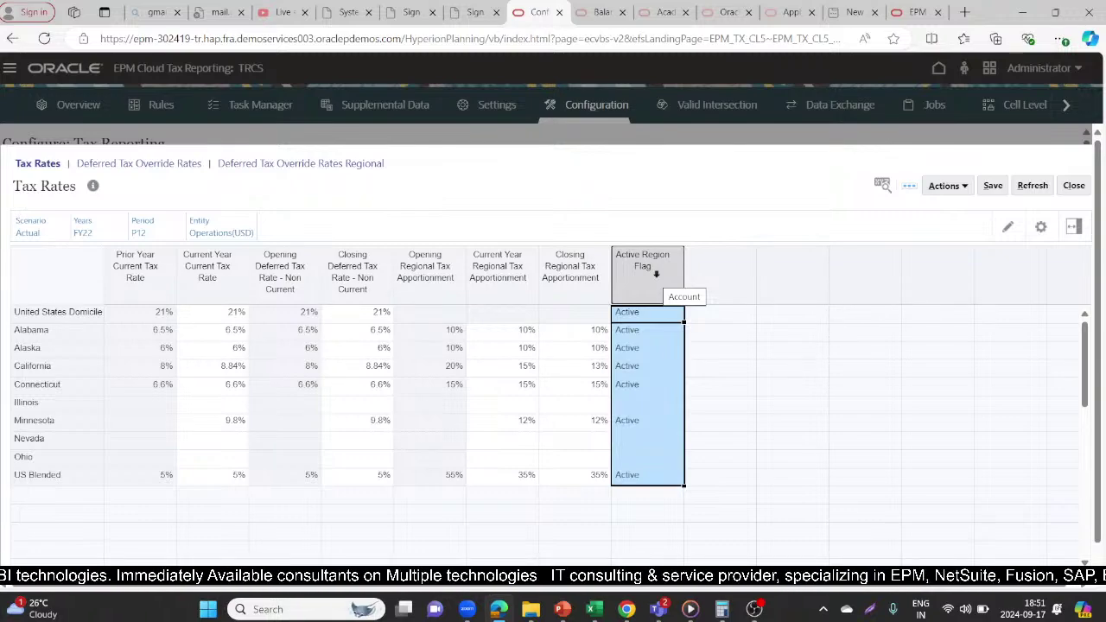
Step: View the available Active Region Flag entries for Alabama without picking one
click(687, 366)
click(654, 336)
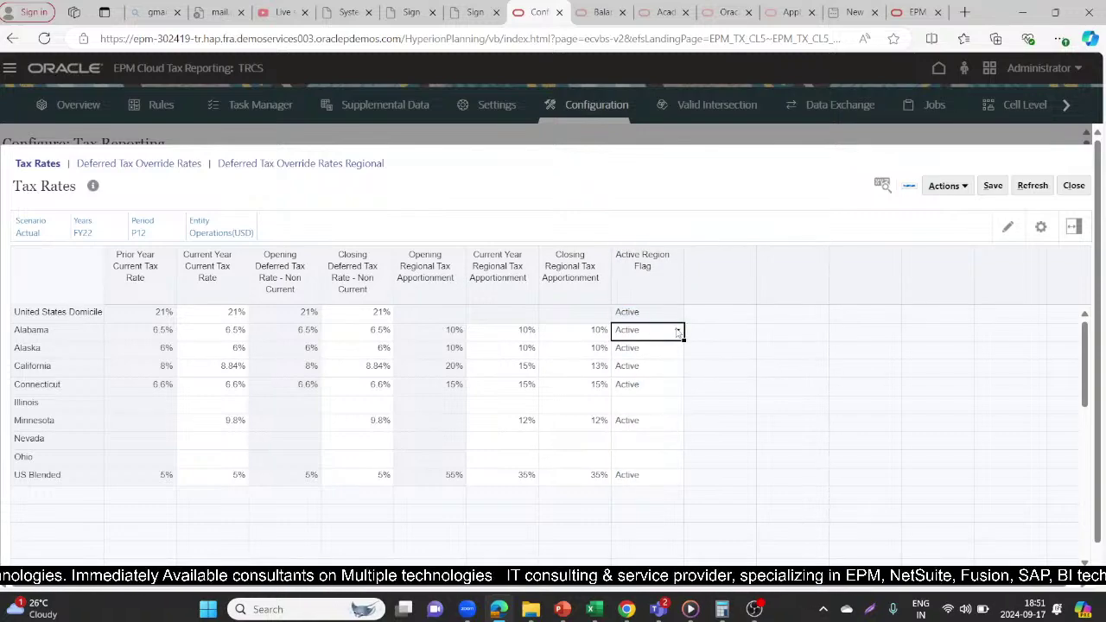
click(676, 330)
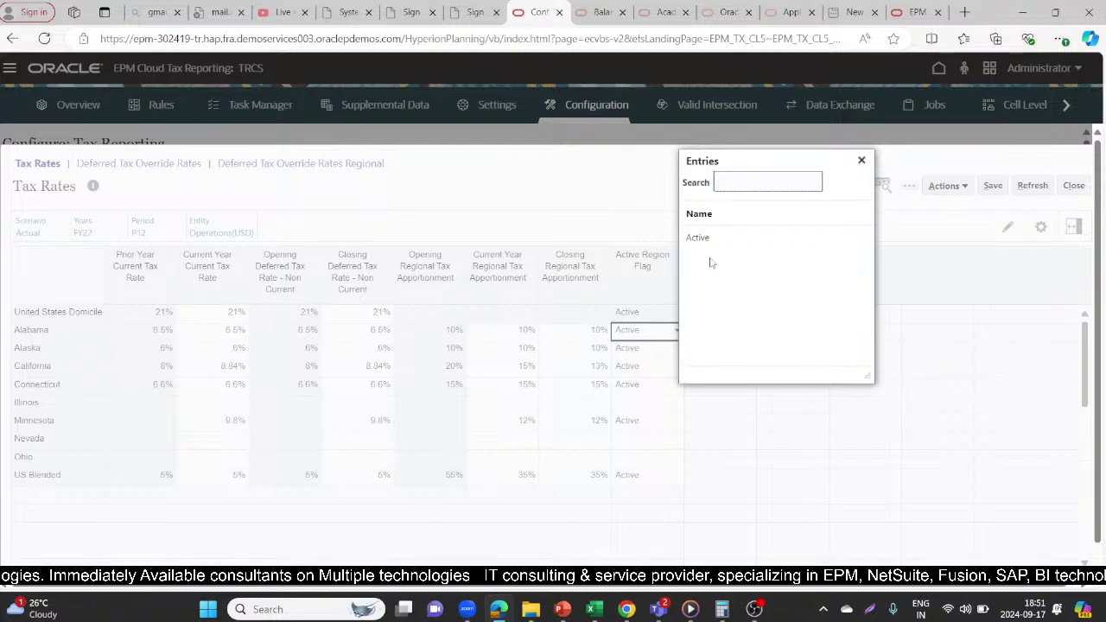
click(719, 530)
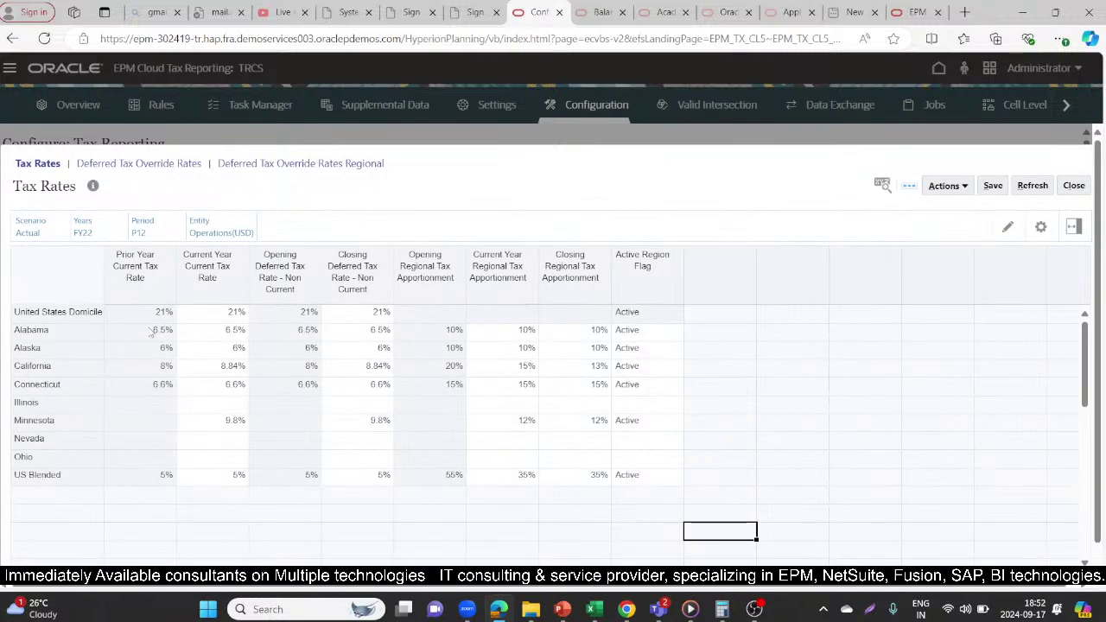
Step: Review the scenario, year, period and entity selections of the Tax Rates form and cancel without applying anything
mouse_move(151, 328)
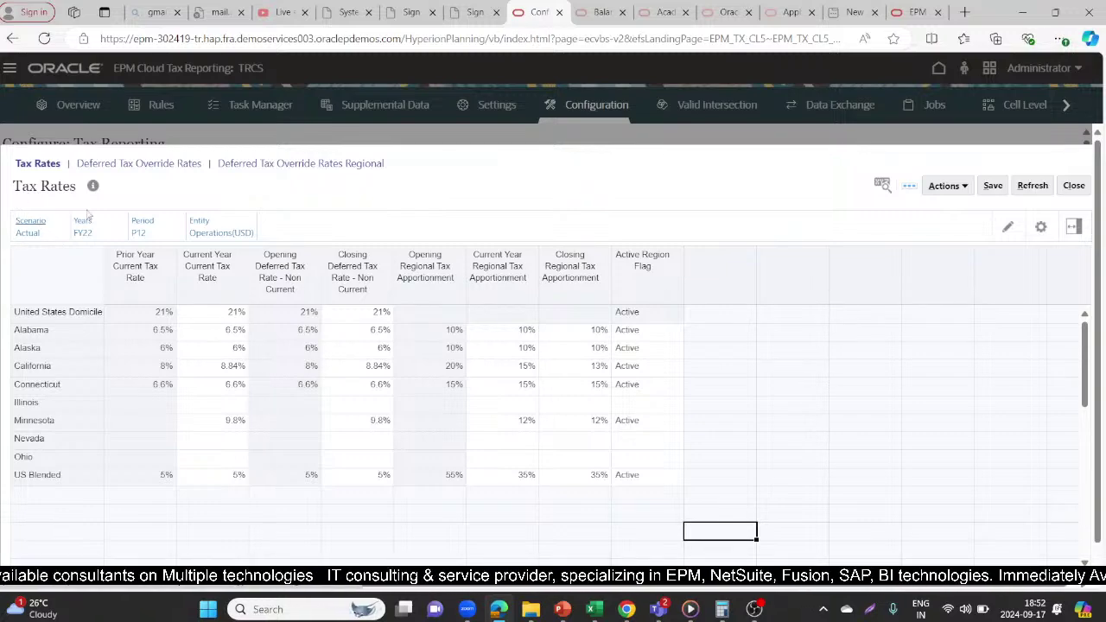
click(1007, 226)
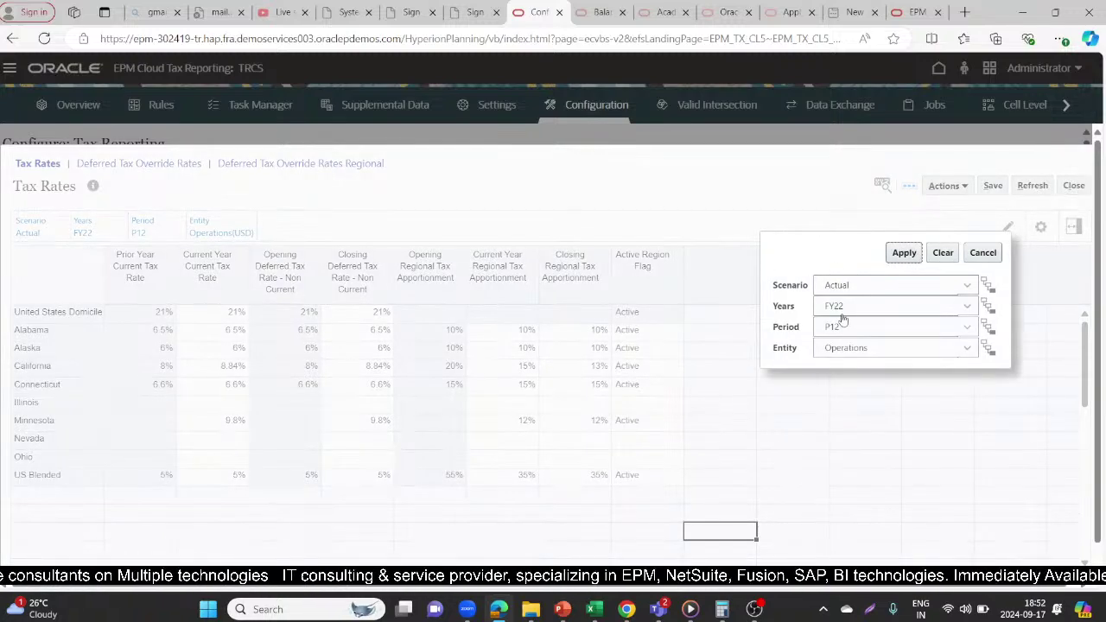
click(980, 253)
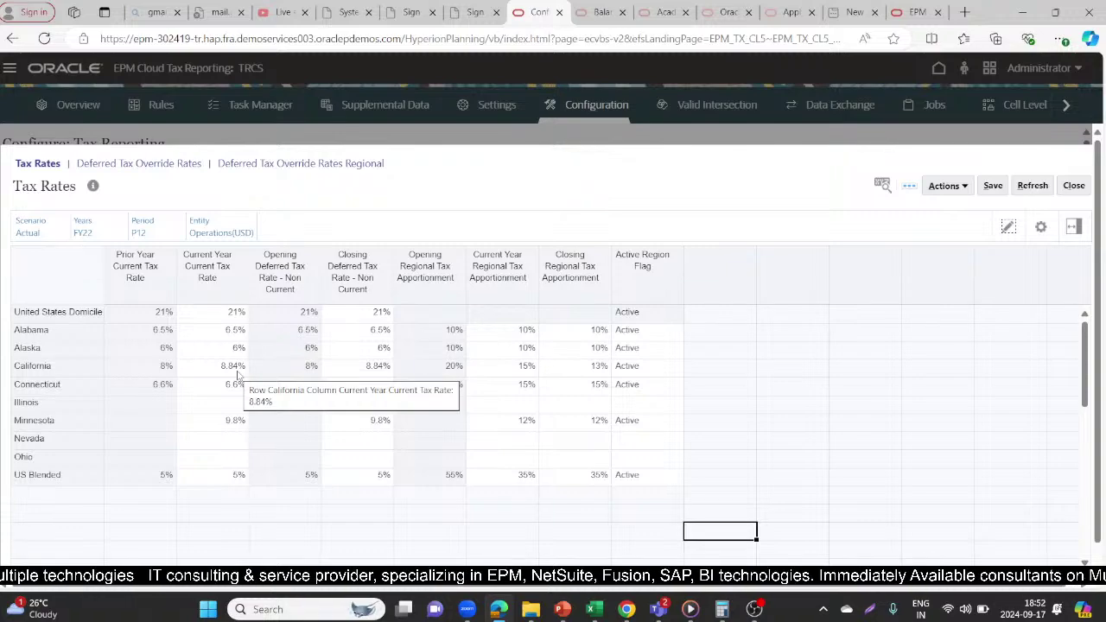
double_click(199, 475)
click(239, 511)
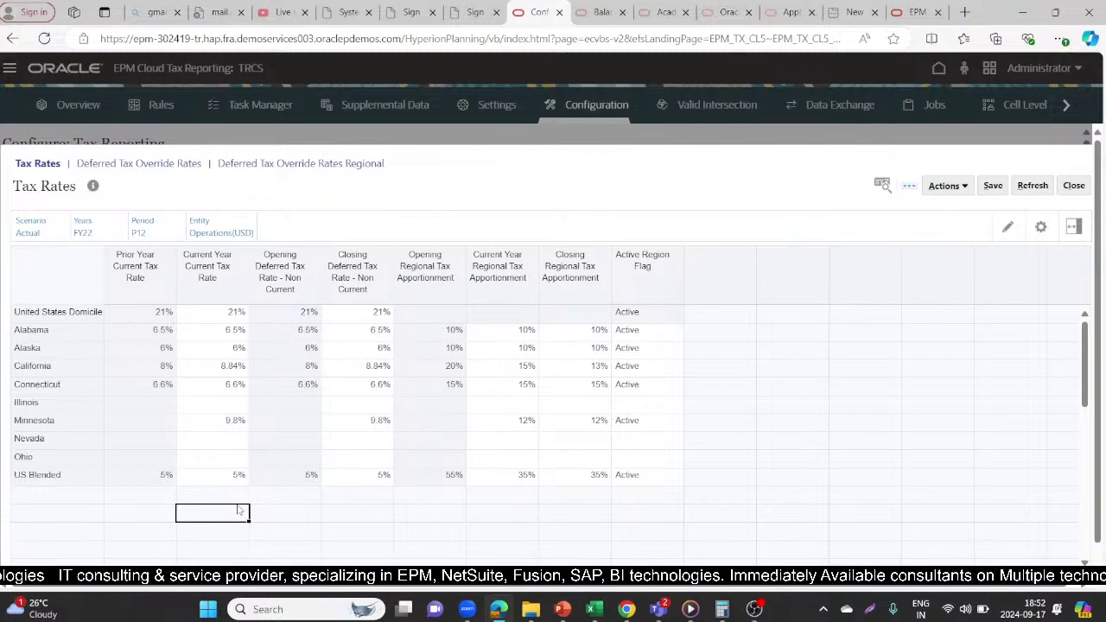
Step: View the Deferred Tax Override Rates form and its regional counterpart
click(181, 164)
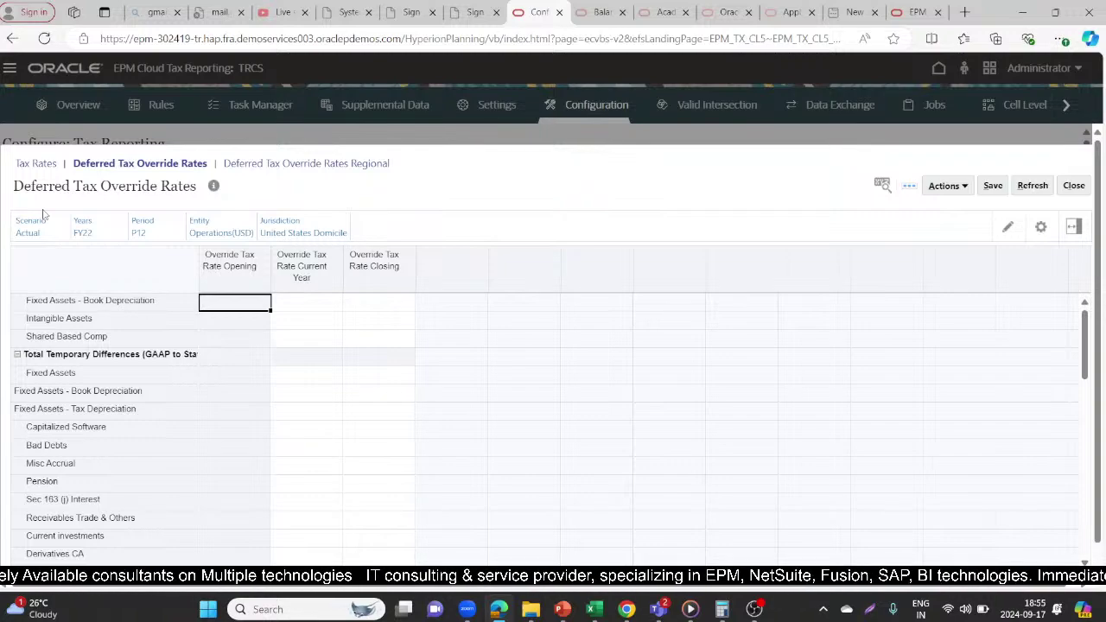
click(274, 163)
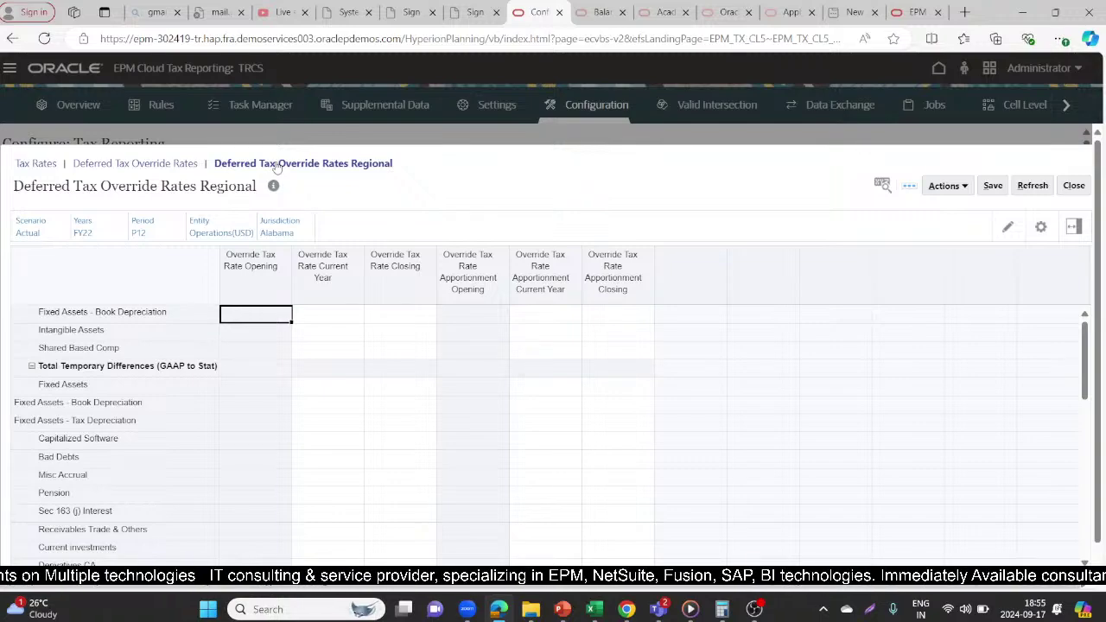
Step: Switch to YouTube Studio to check the live stream's status, and return to the regional override rates form
key(alt+Tab)
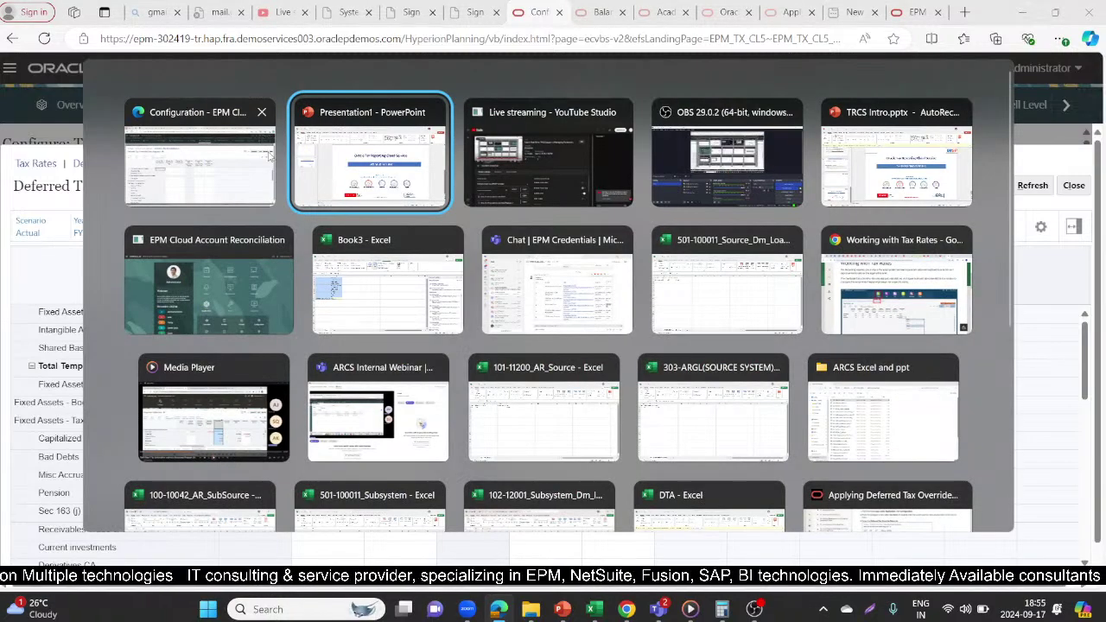
click(269, 155)
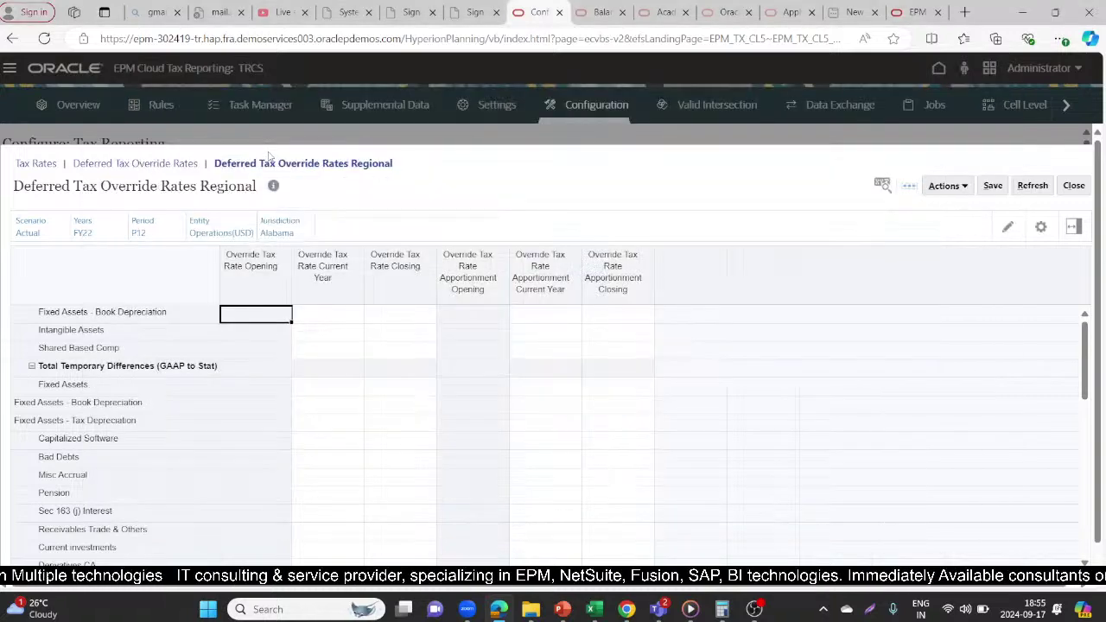
click(283, 12)
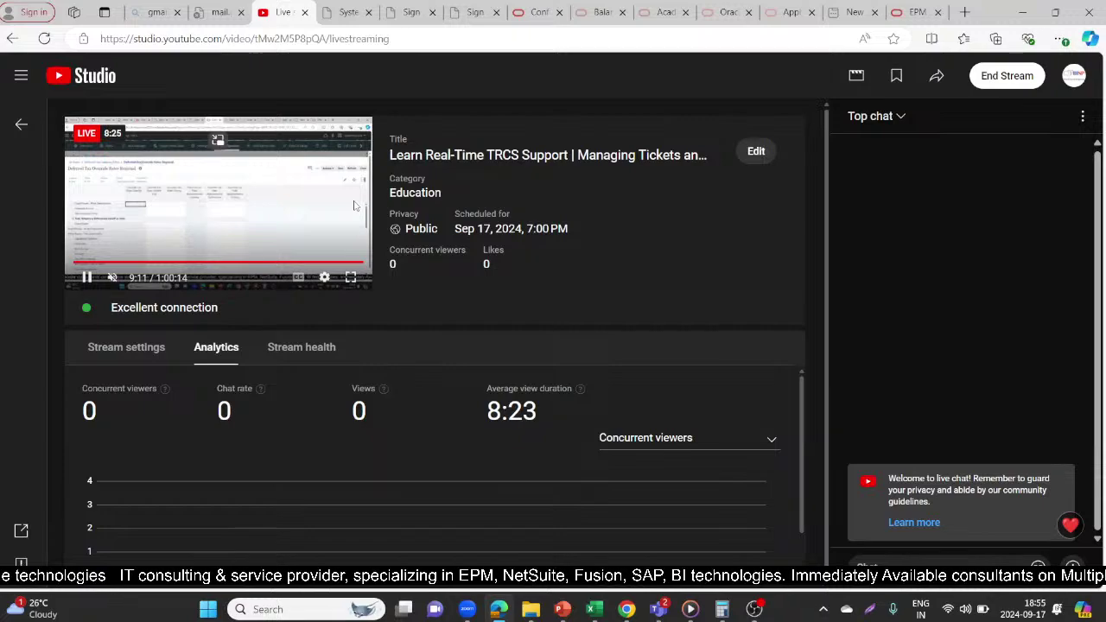
key(alt+Tab)
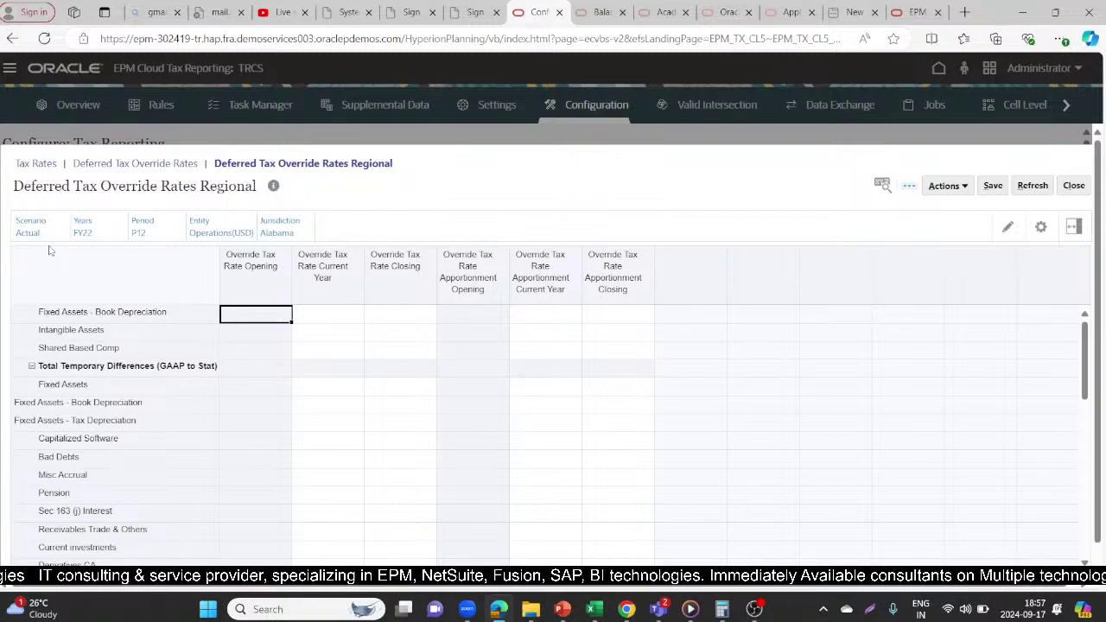
Step: In the Tax Rates form, set the United States Domicile Current Year Current Tax Rate to 25%
click(37, 165)
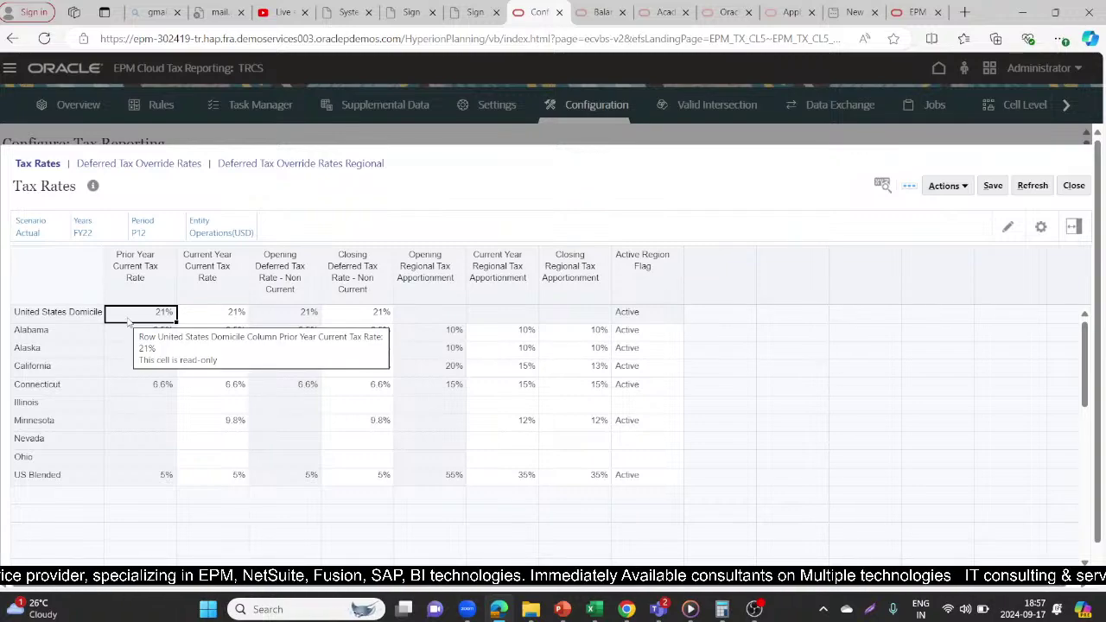
click(190, 315)
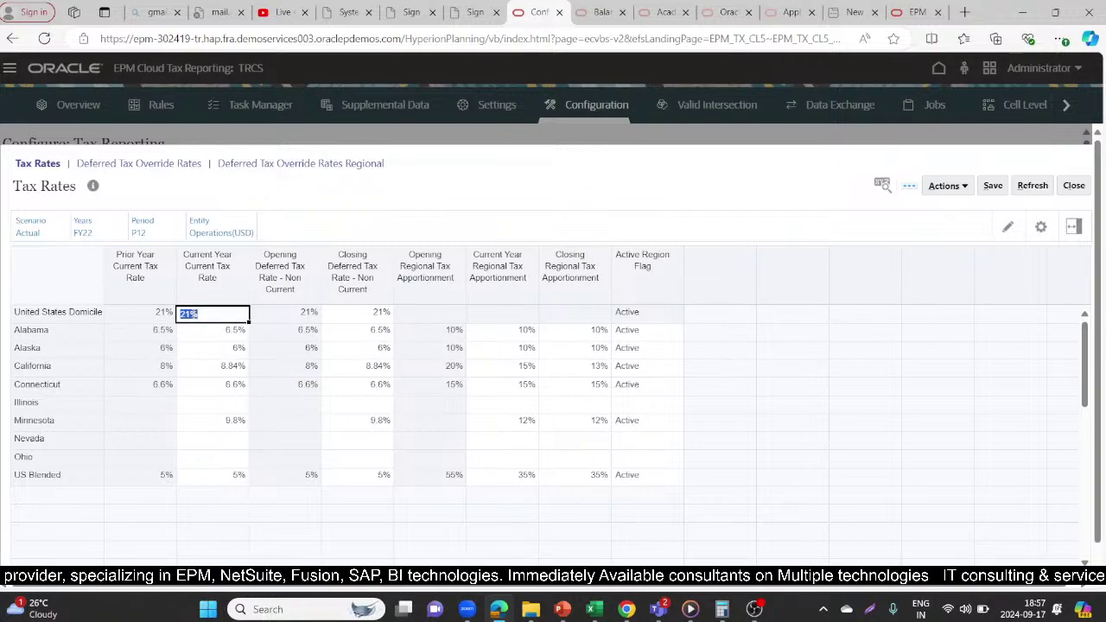
text(25)
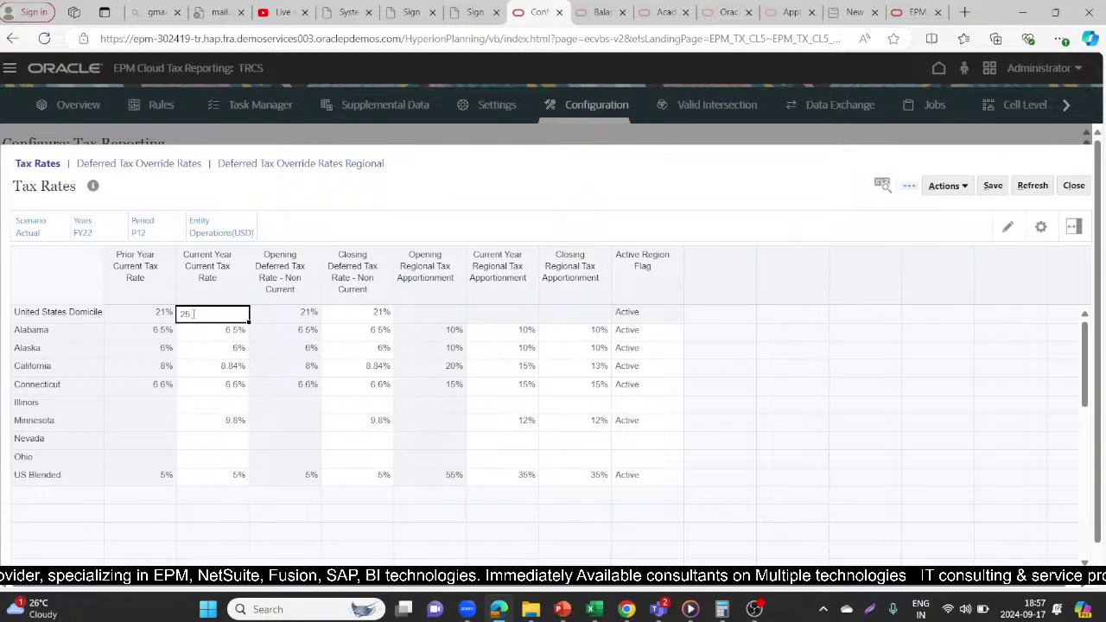
text(%)
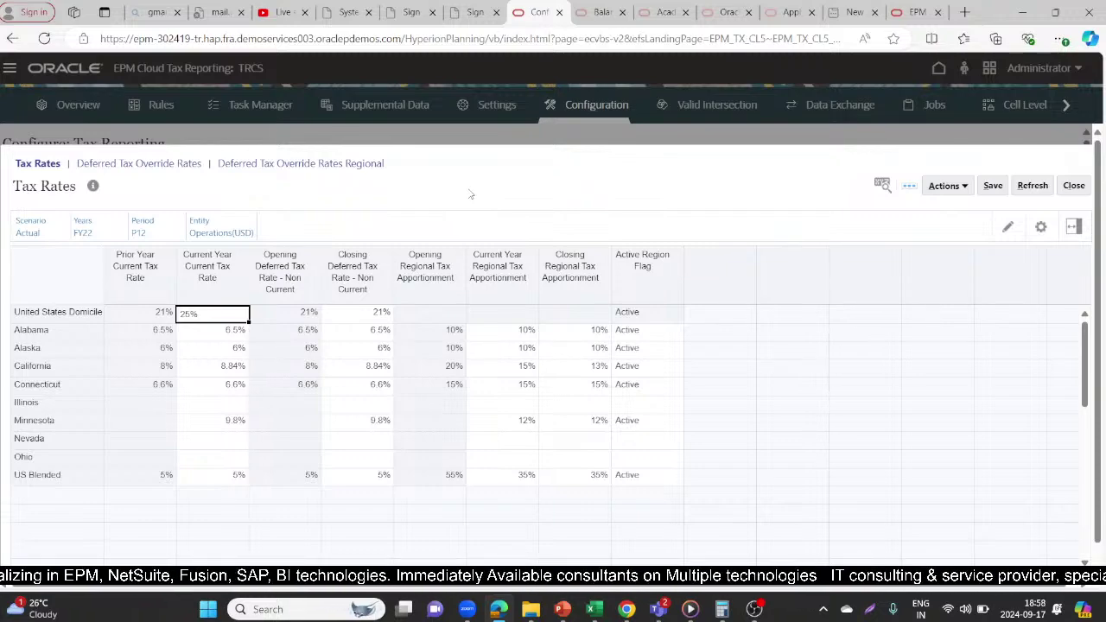
Step: Set the United States Domicile Closing Deferred Tax Rate - Non Current to 25% and save the form
click(363, 315)
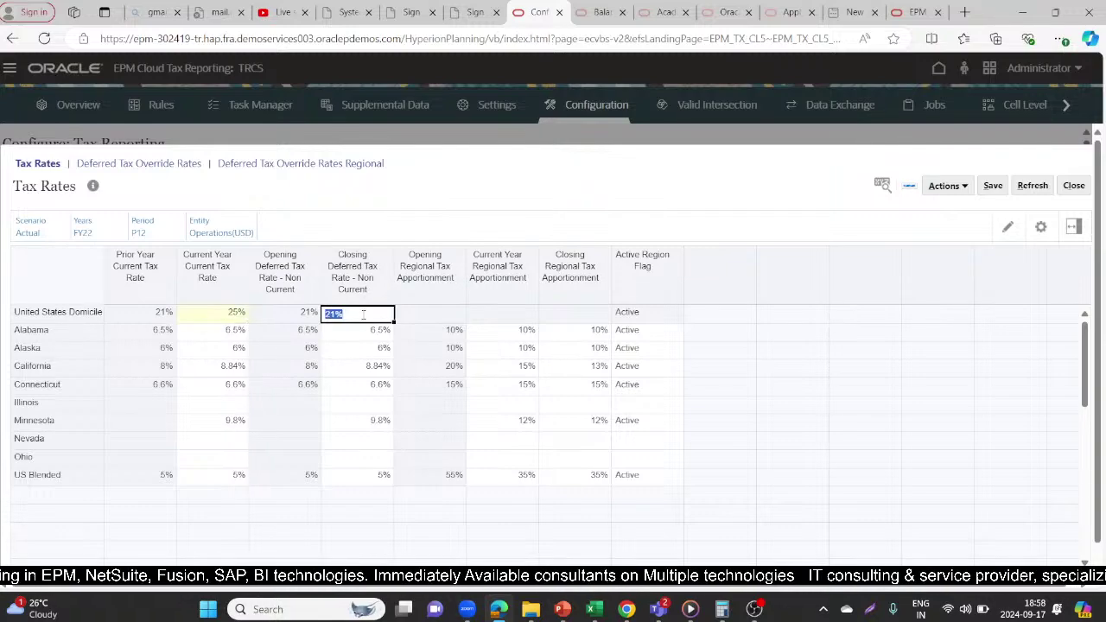
text(25)
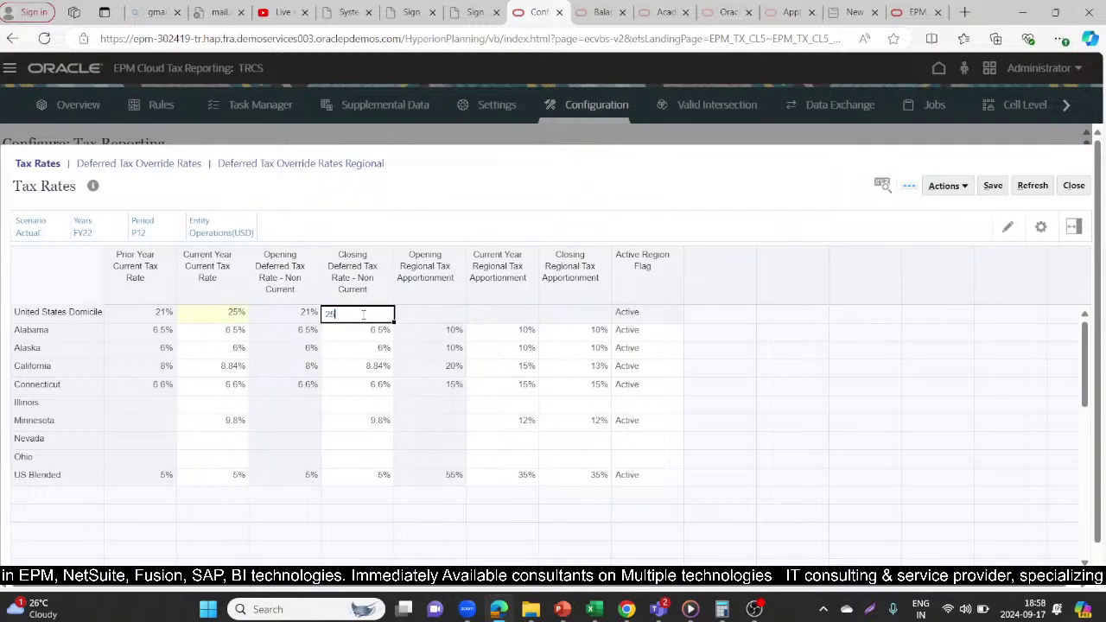
text(%)
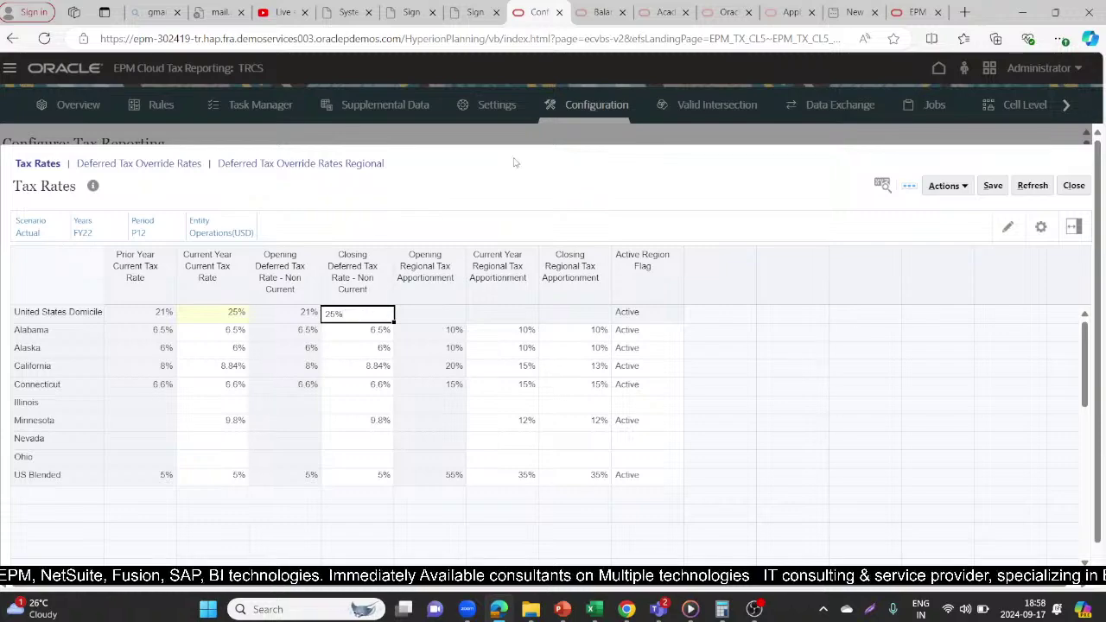
click(993, 186)
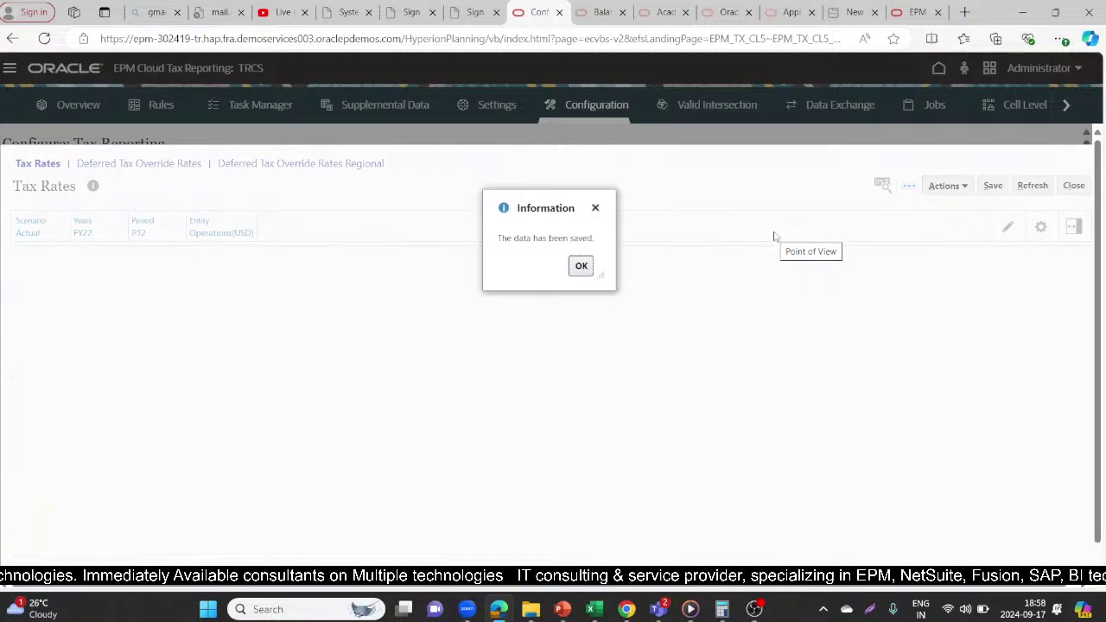
click(581, 265)
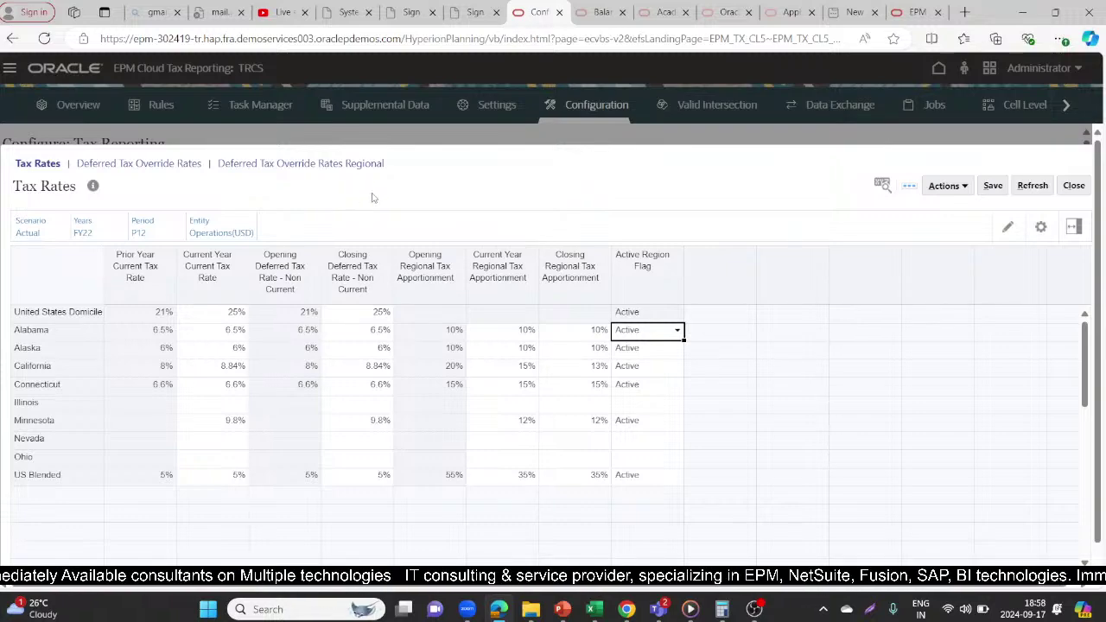
Step: In the second browser tab of the tax application, reload the page and open the Tax Provision National package
click(598, 8)
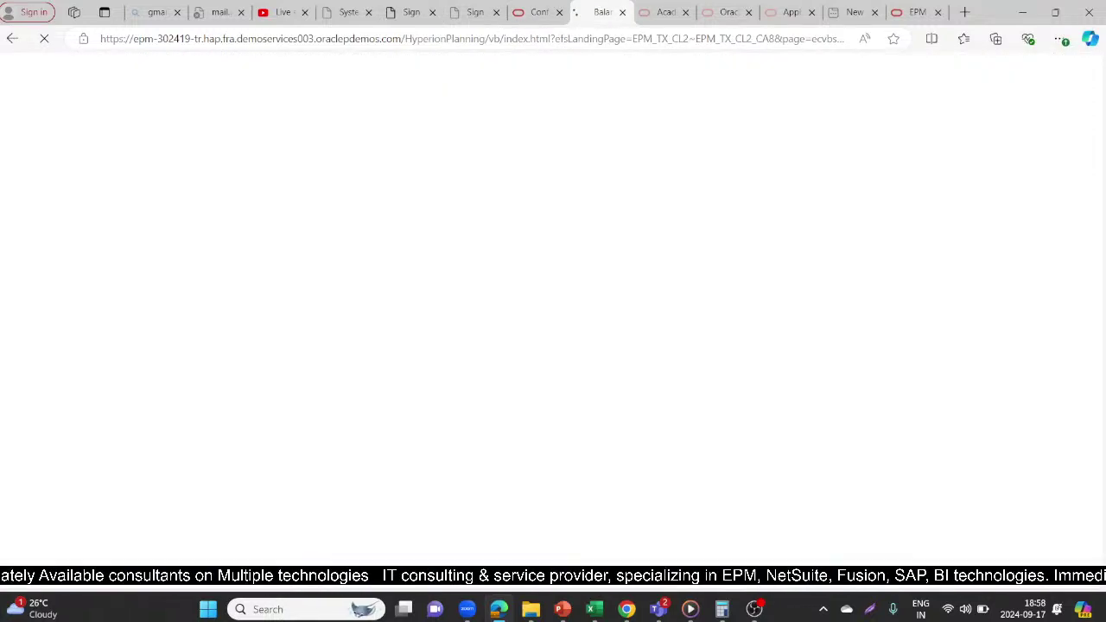
click(44, 40)
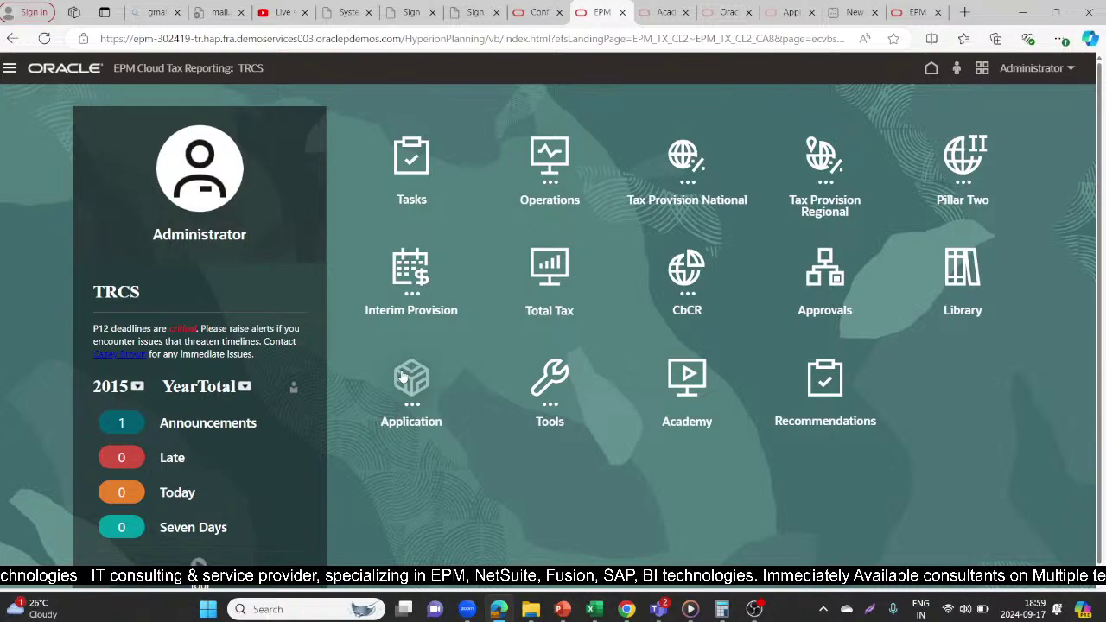
click(689, 164)
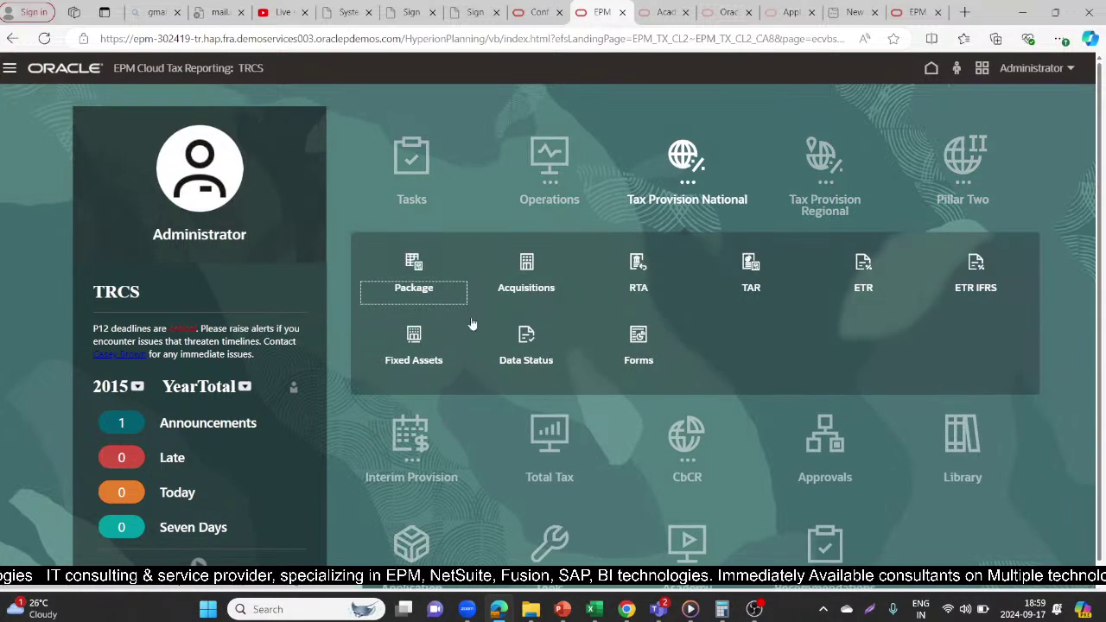
click(413, 264)
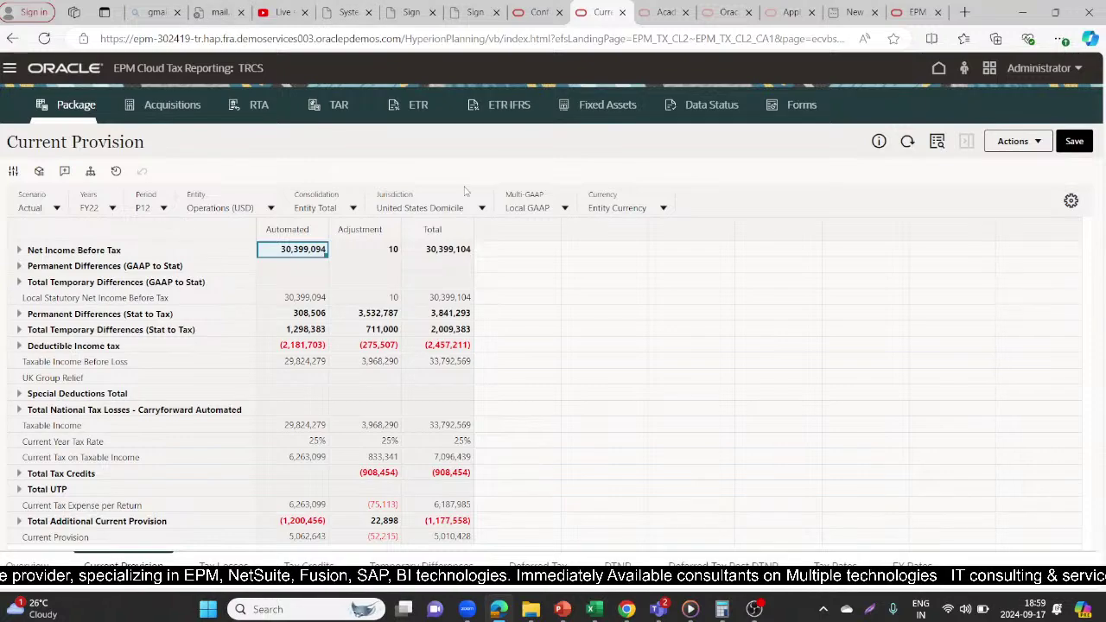
Step: Check the rates in the Tax Rates form, and return to the Current Provision form and refresh it
click(537, 12)
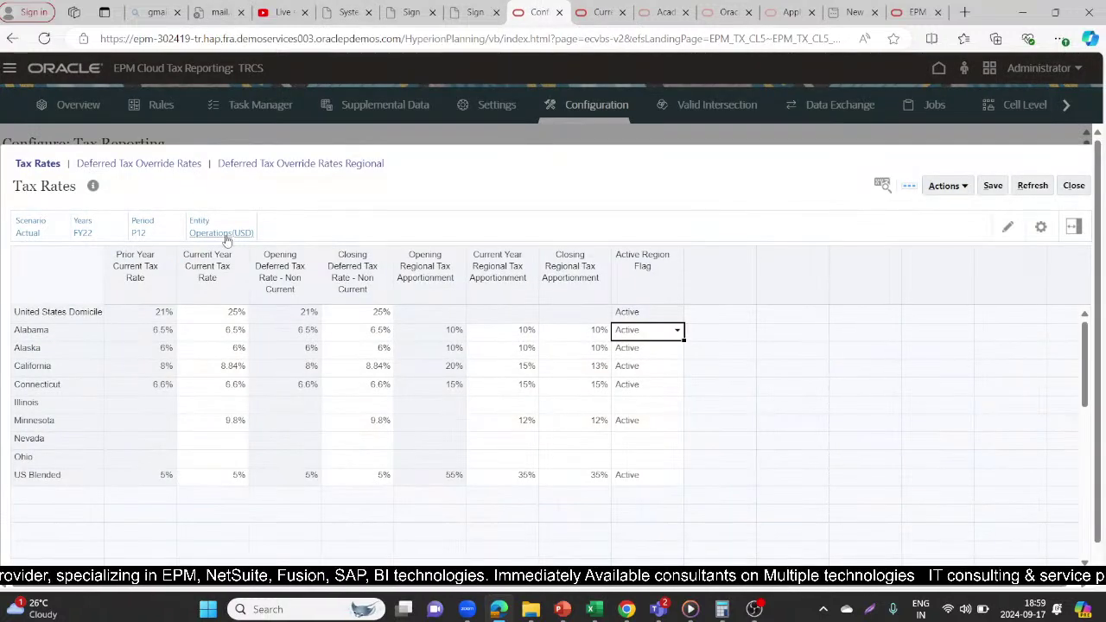
click(603, 11)
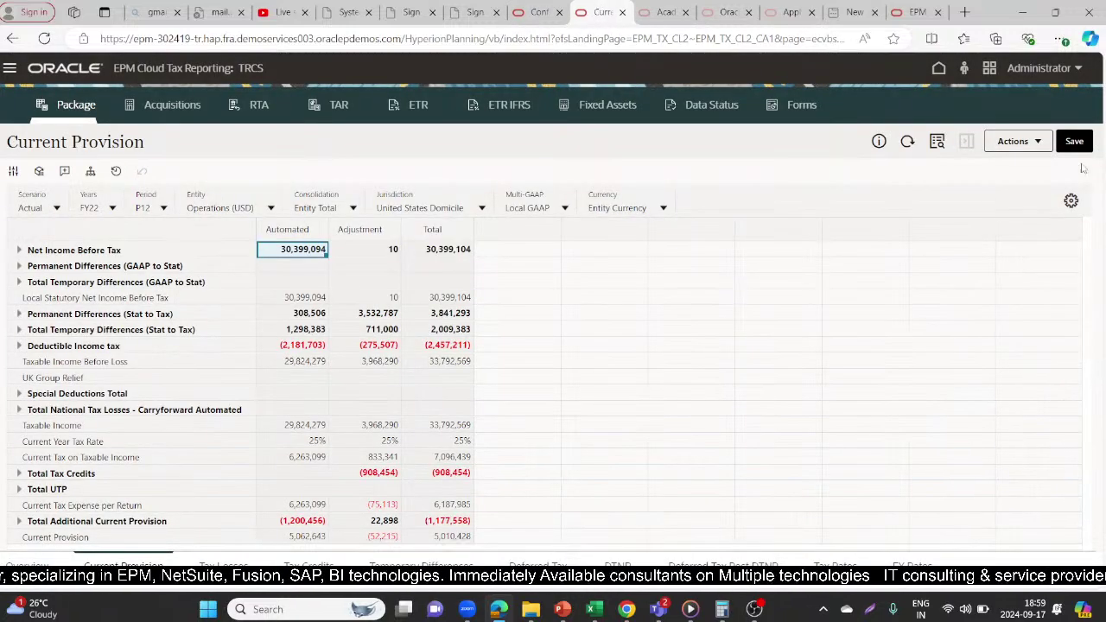
click(906, 145)
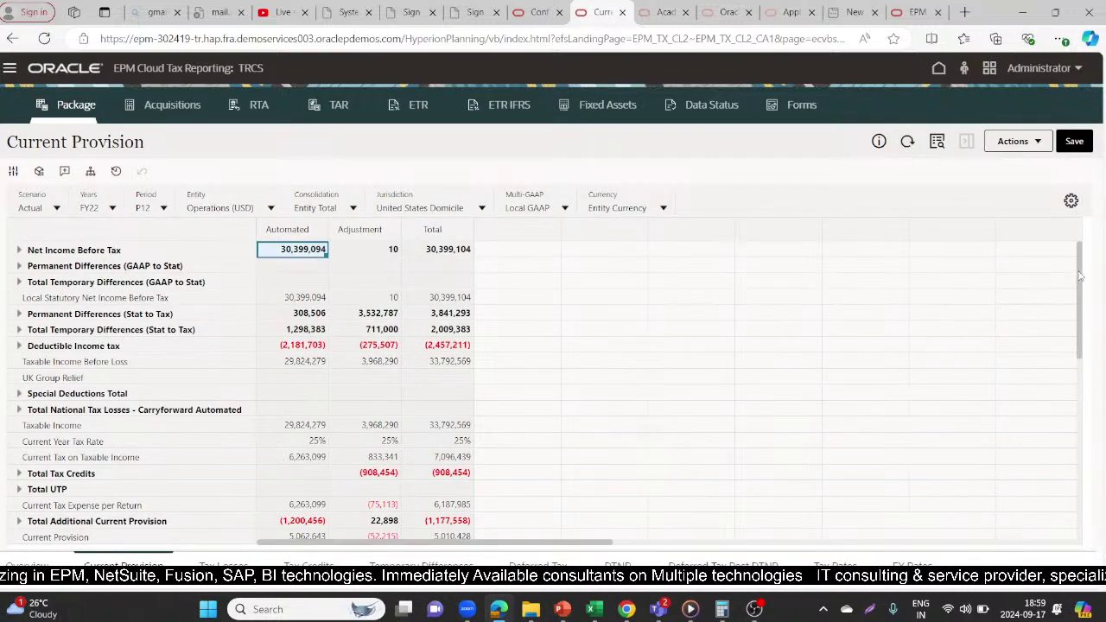
Step: Review the Taxable Income row in the Current Provision form and expand Total Tax Credits
drag(1079, 275, 1080, 309)
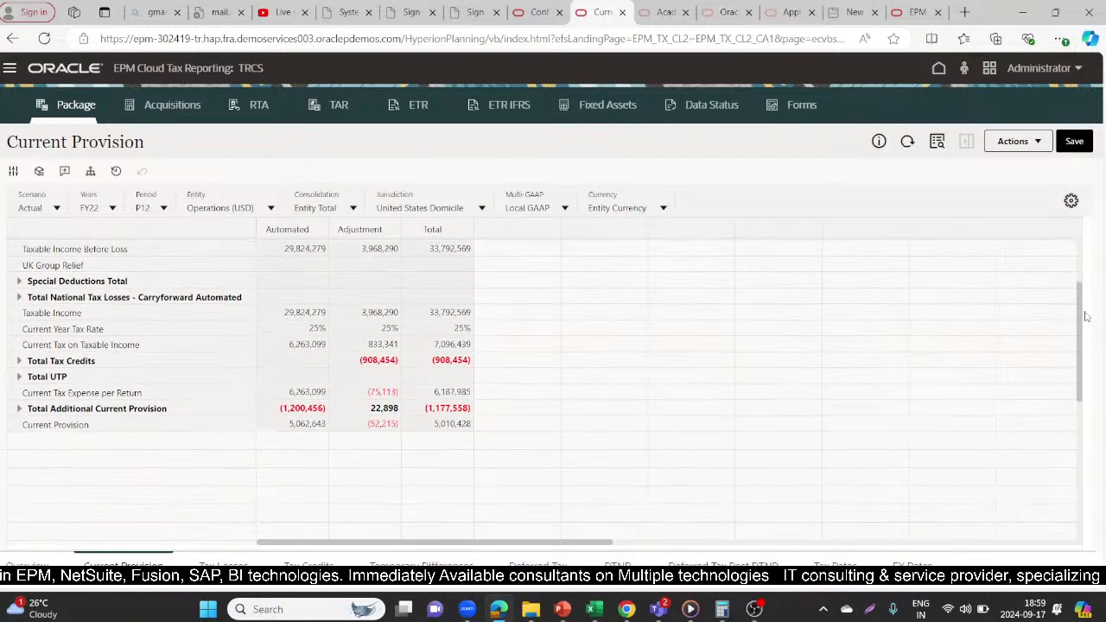
click(140, 312)
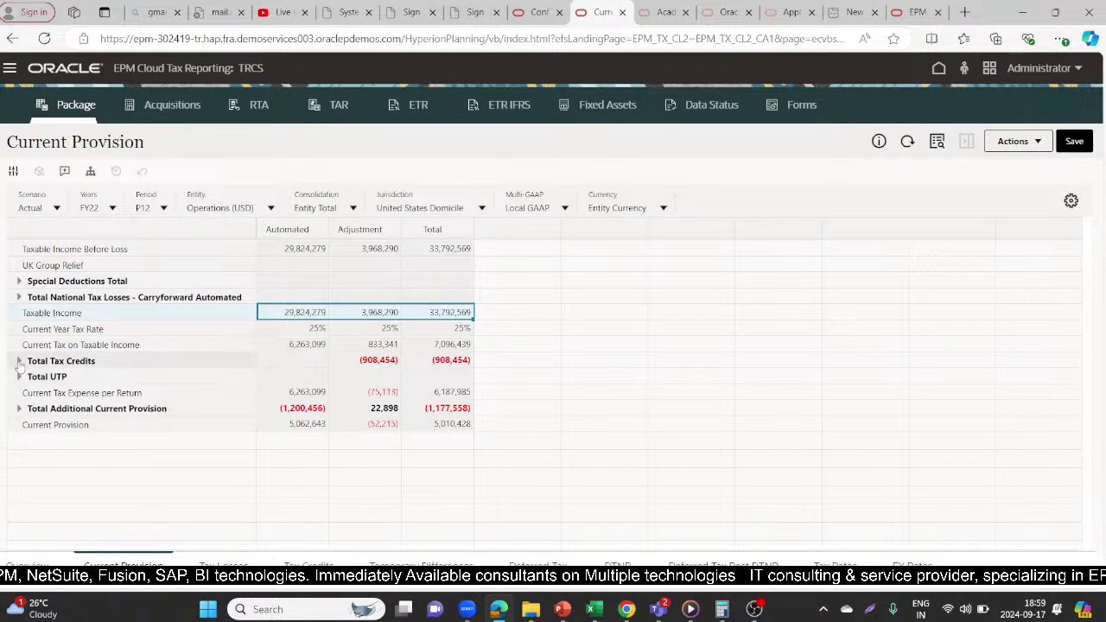
click(19, 361)
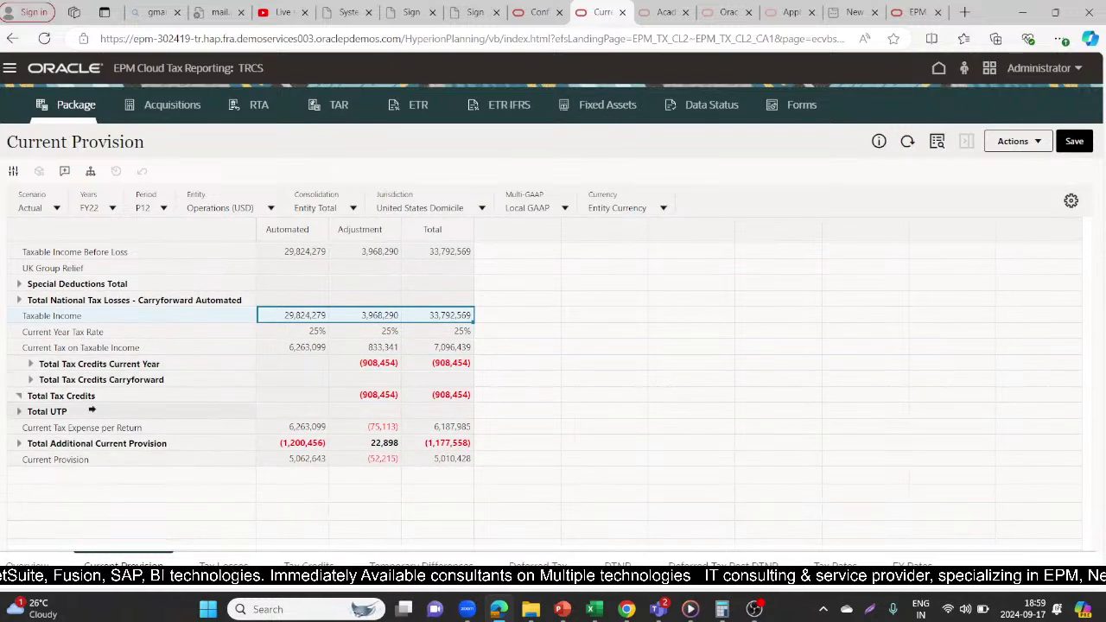
Step: Inspect the Current Year Tax Rate and Current Tax on Taxable Income cells across the Automated, Adjustment and Total columns
click(301, 332)
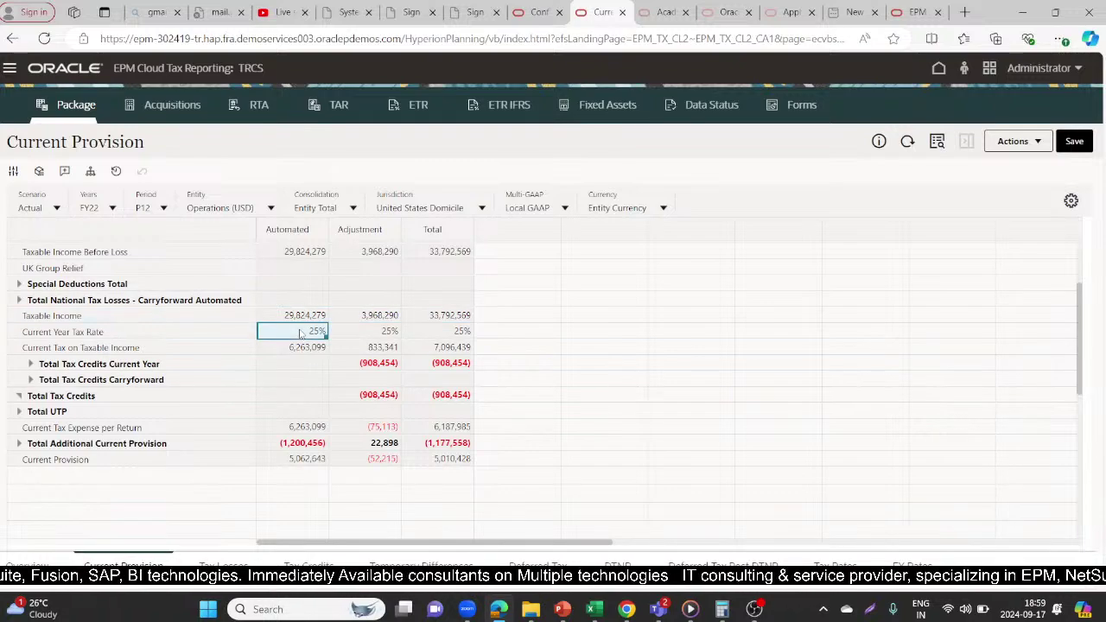
click(384, 336)
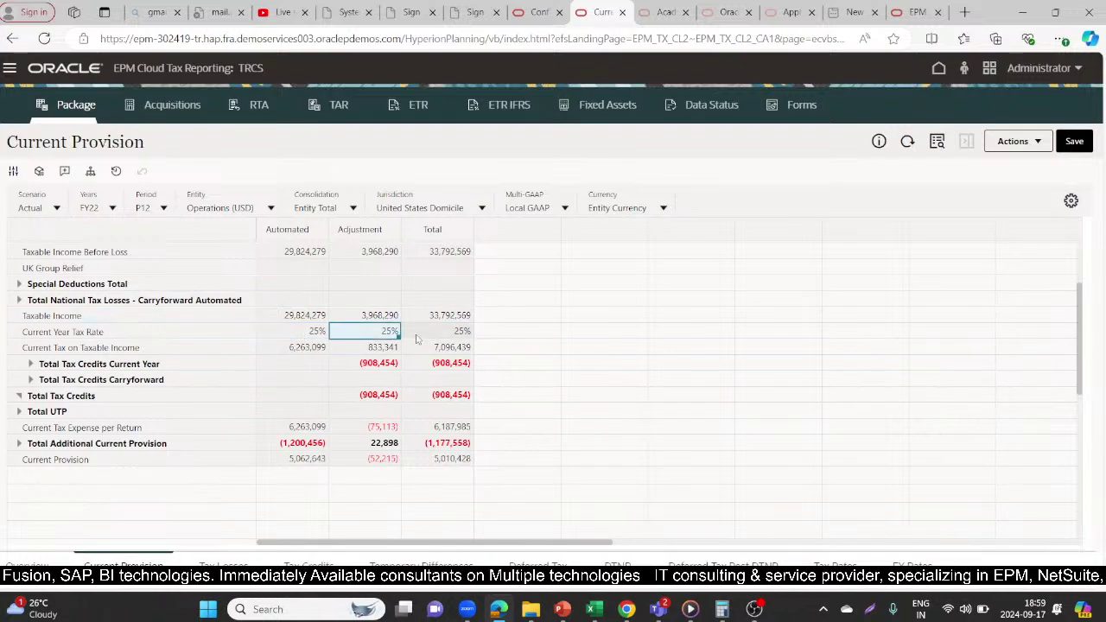
click(287, 336)
click(288, 348)
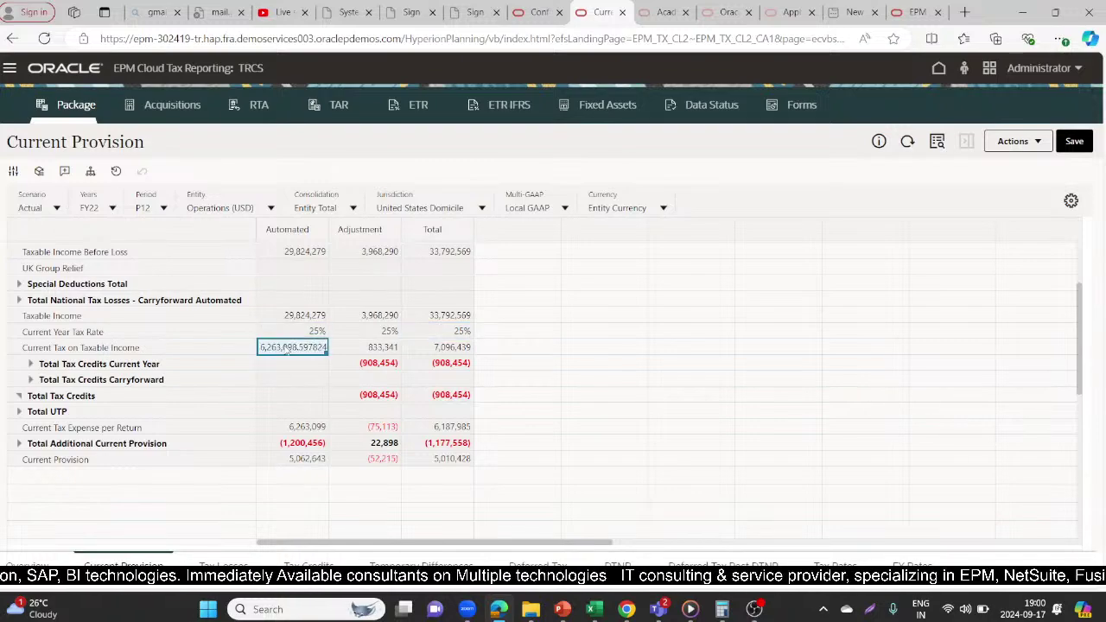
click(350, 349)
click(427, 347)
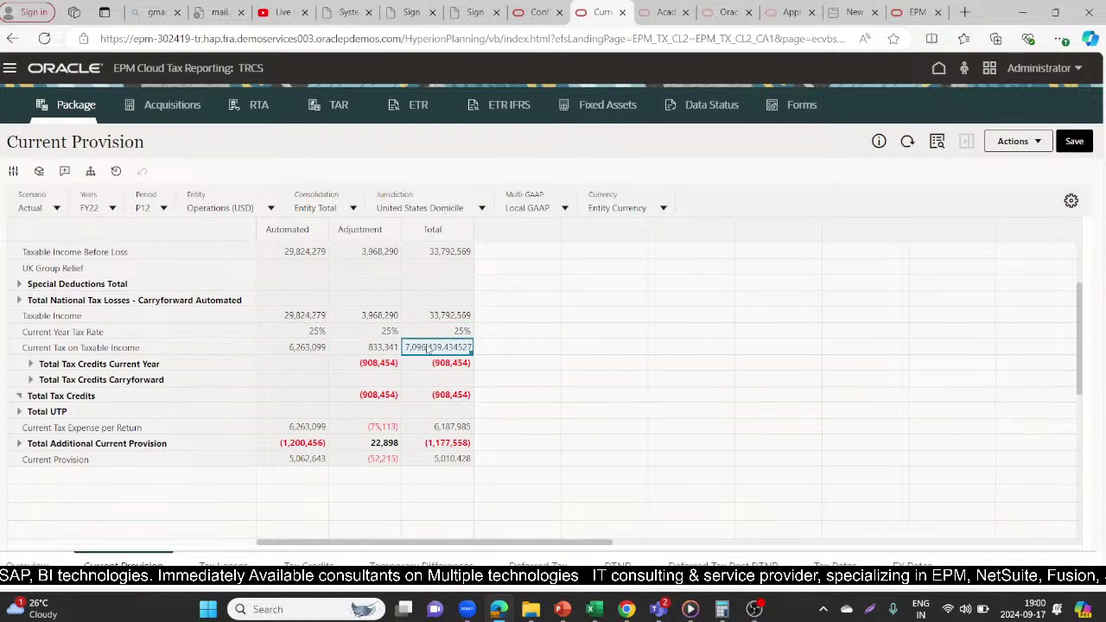
Step: Open the Deferred Tax Override Rates form in the configuration tab and set Misc Accrual's Override Tax Rate Current Year to 40%
click(535, 12)
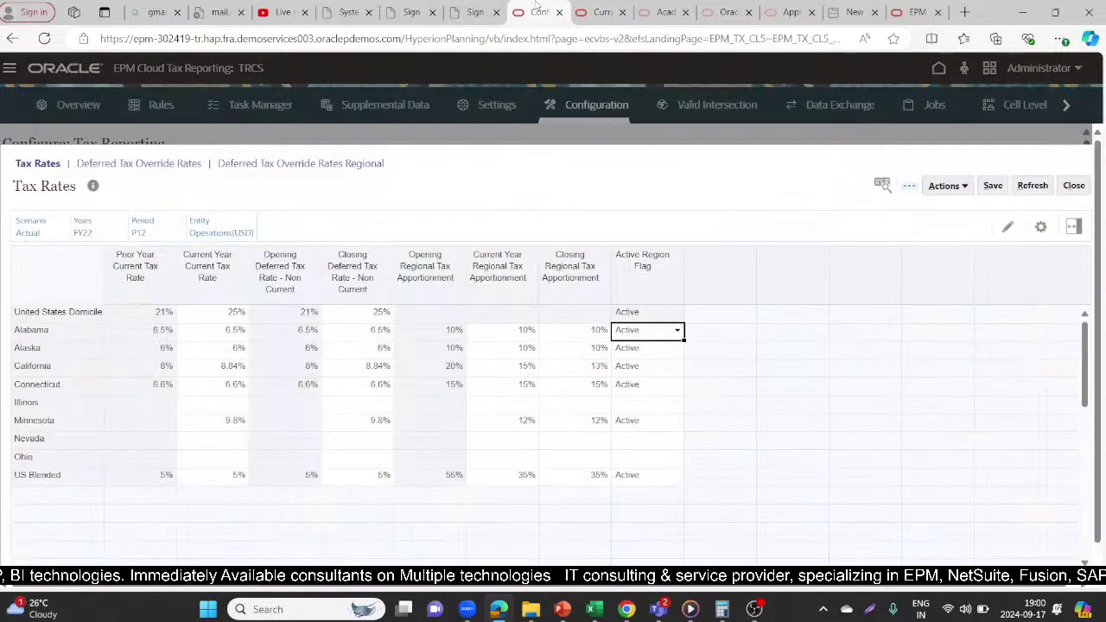
click(170, 164)
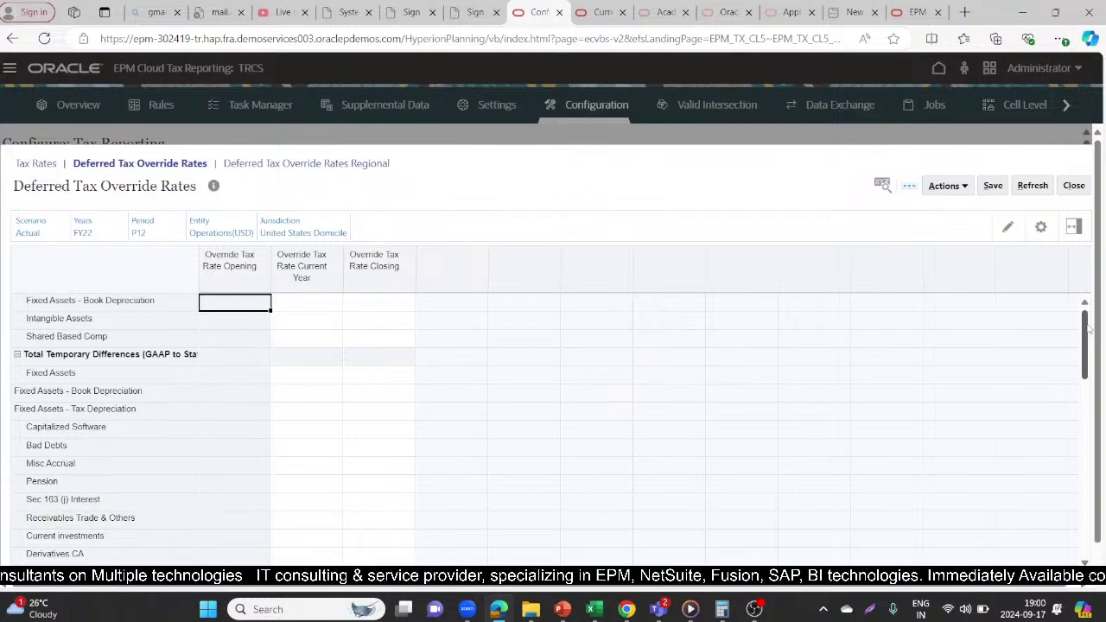
drag(1087, 331, 1088, 358)
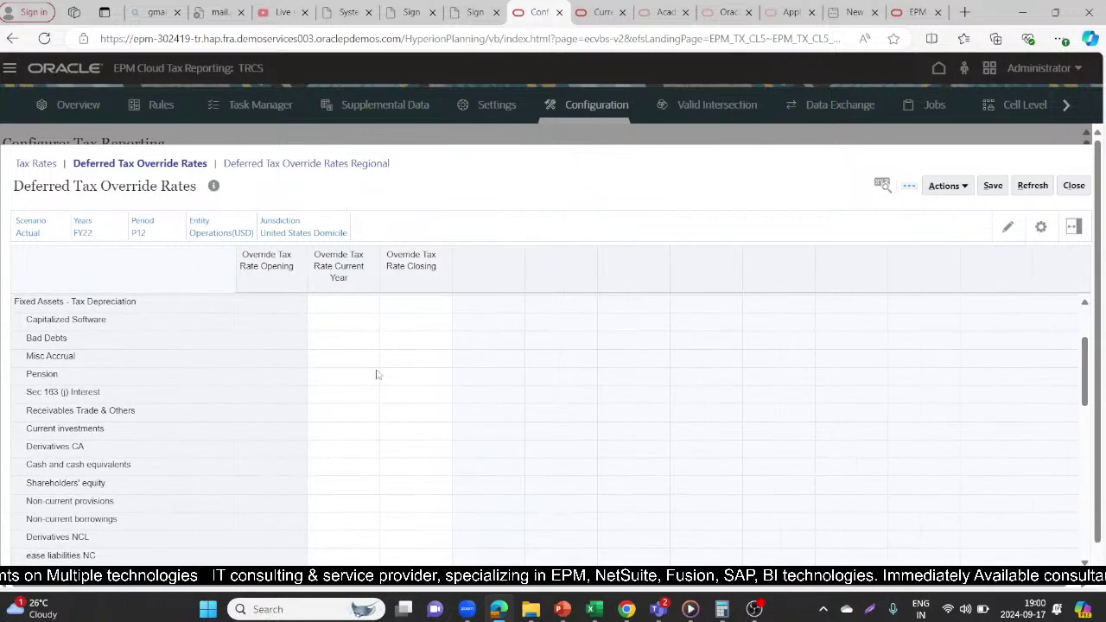
click(201, 356)
click(333, 356)
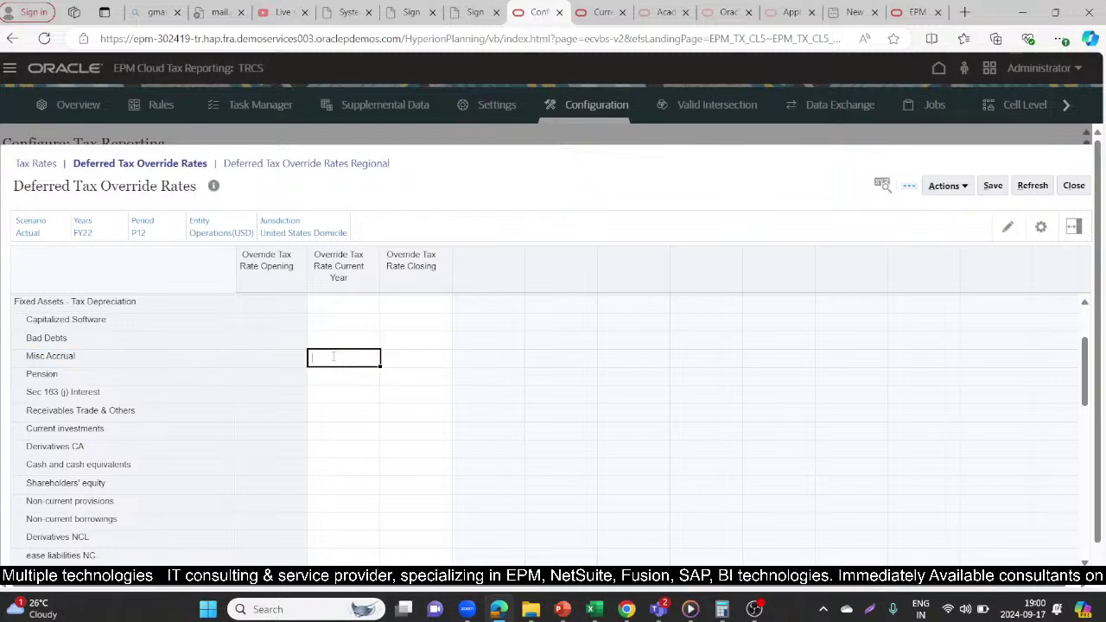
text(30)
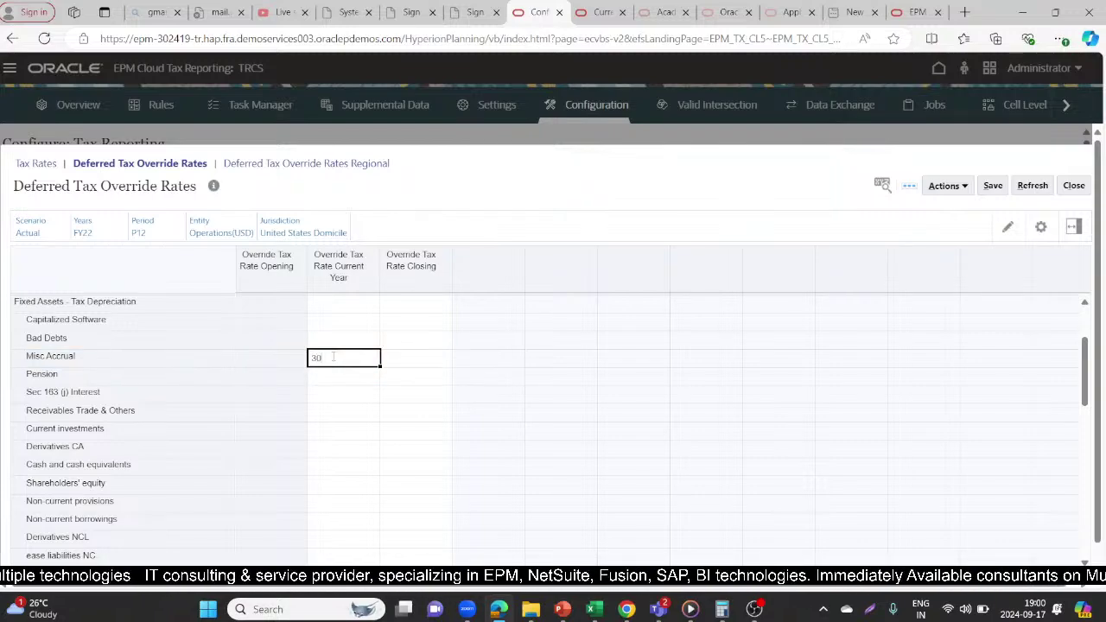
key(BackSpace)
key(BackSpace)
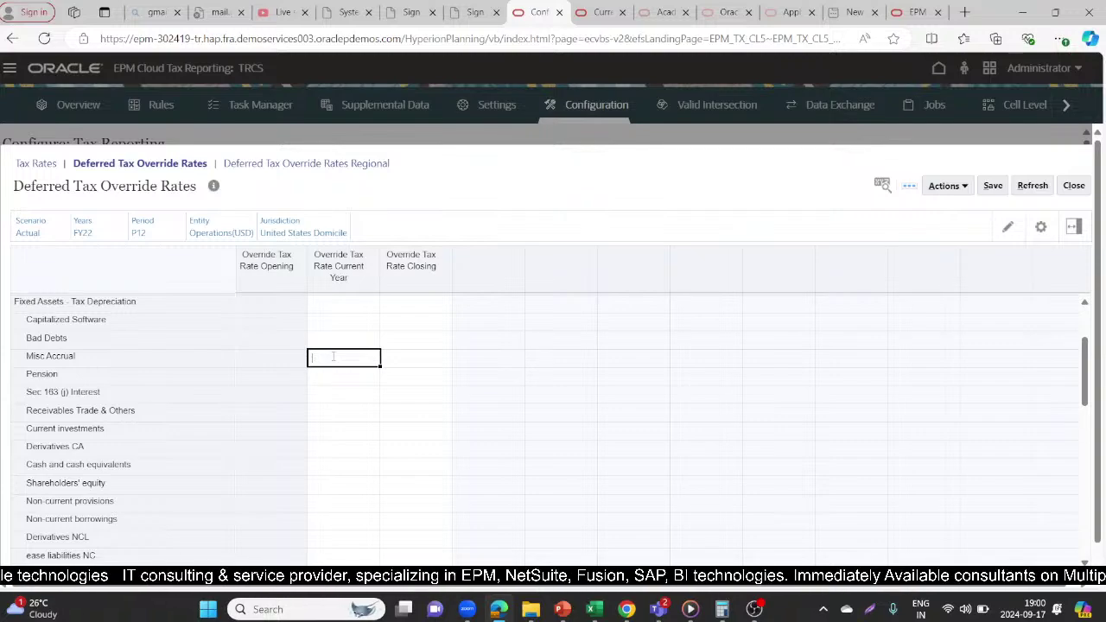
text(40)
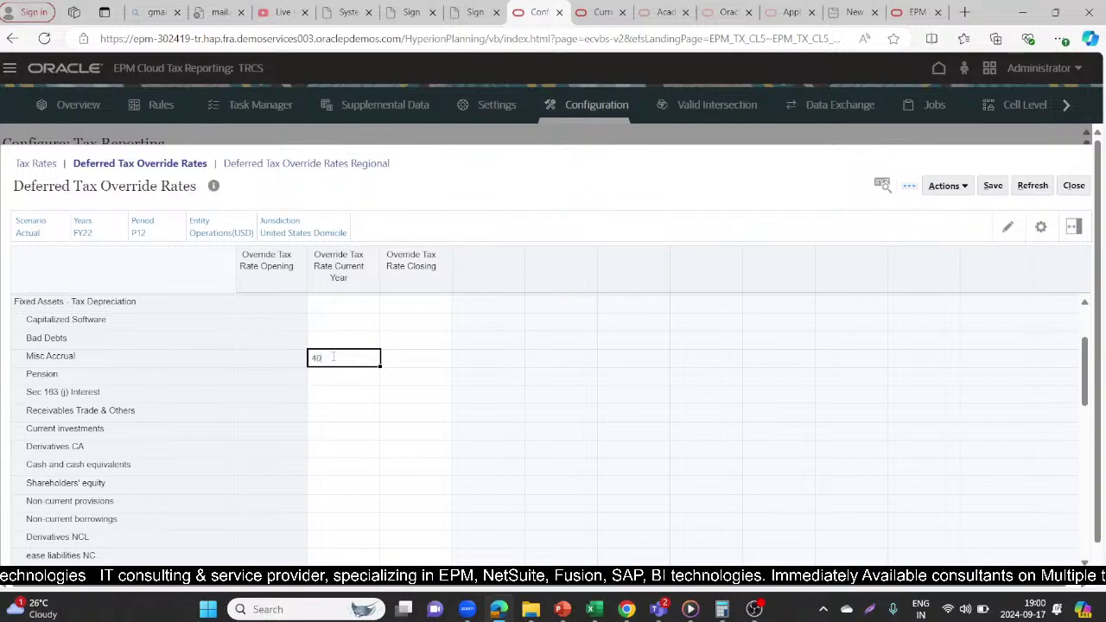
key(Tab)
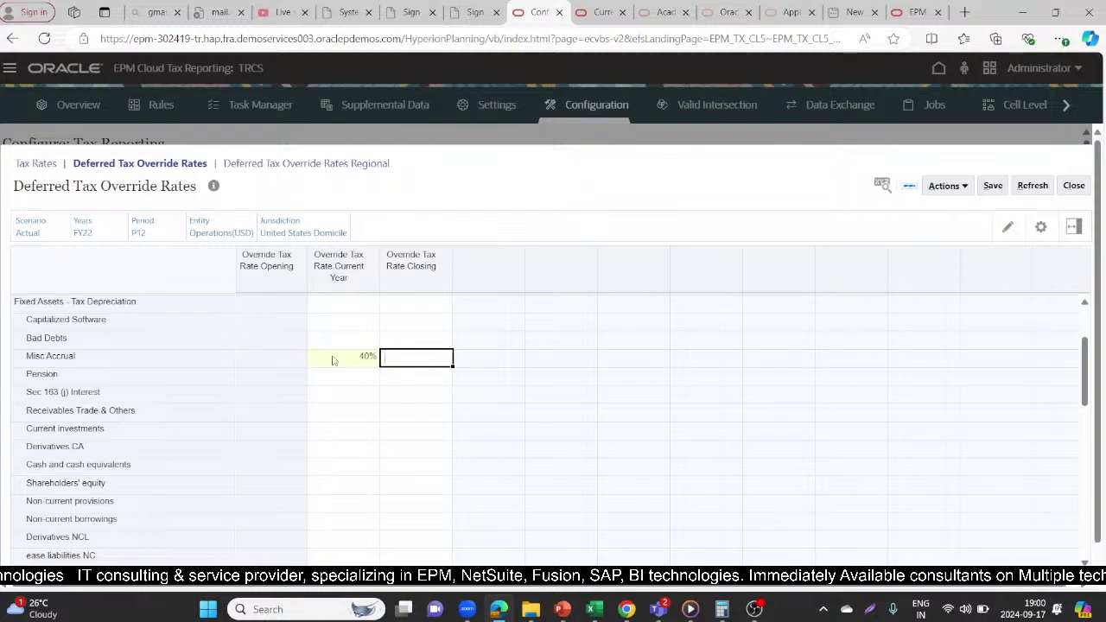
Step: Set Misc Accrual's Override Tax Rate Closing to 30% and save the override rates form
text(30)
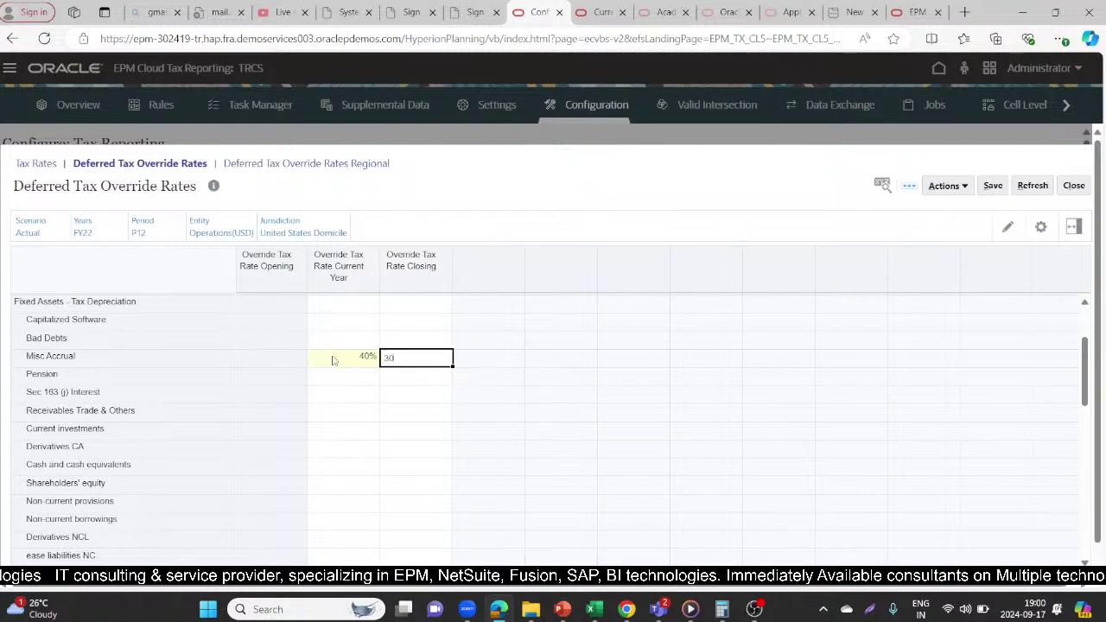
text(%)
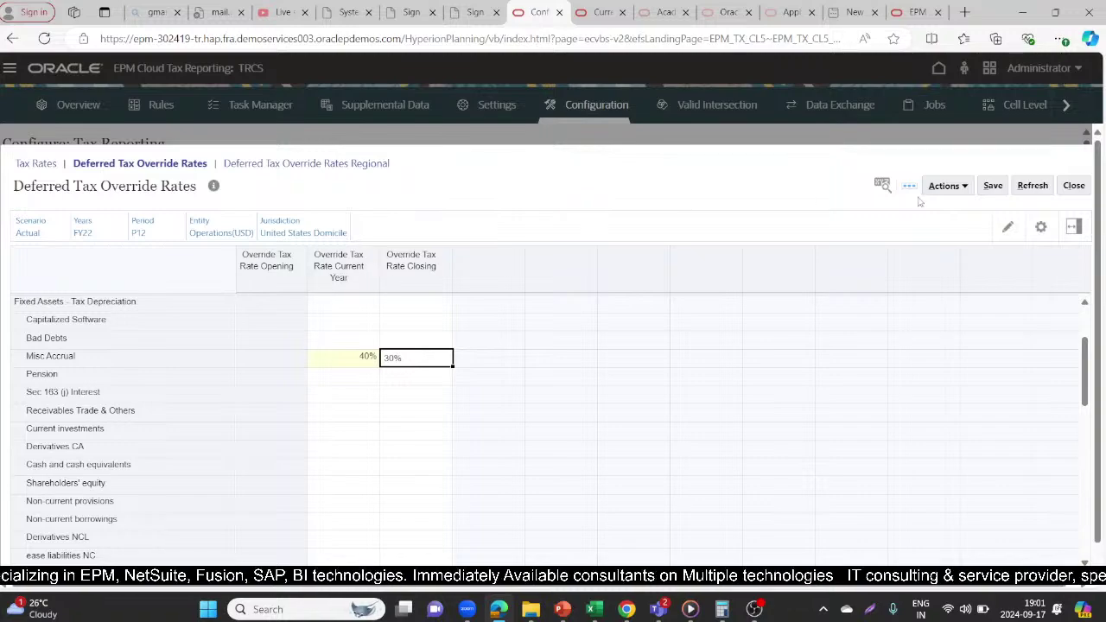
click(993, 186)
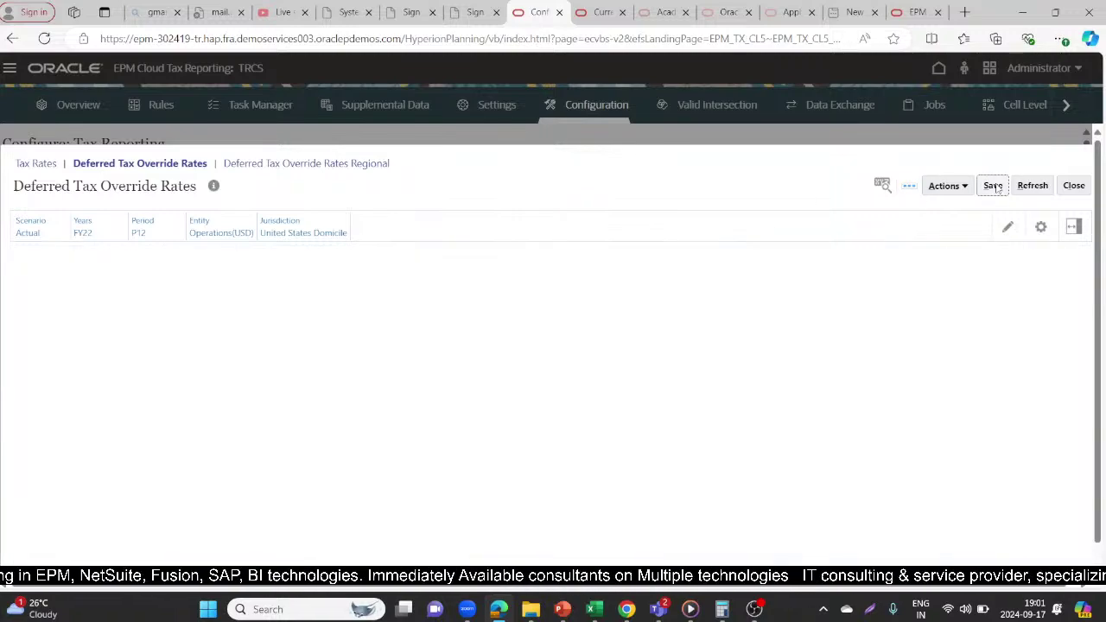
click(581, 268)
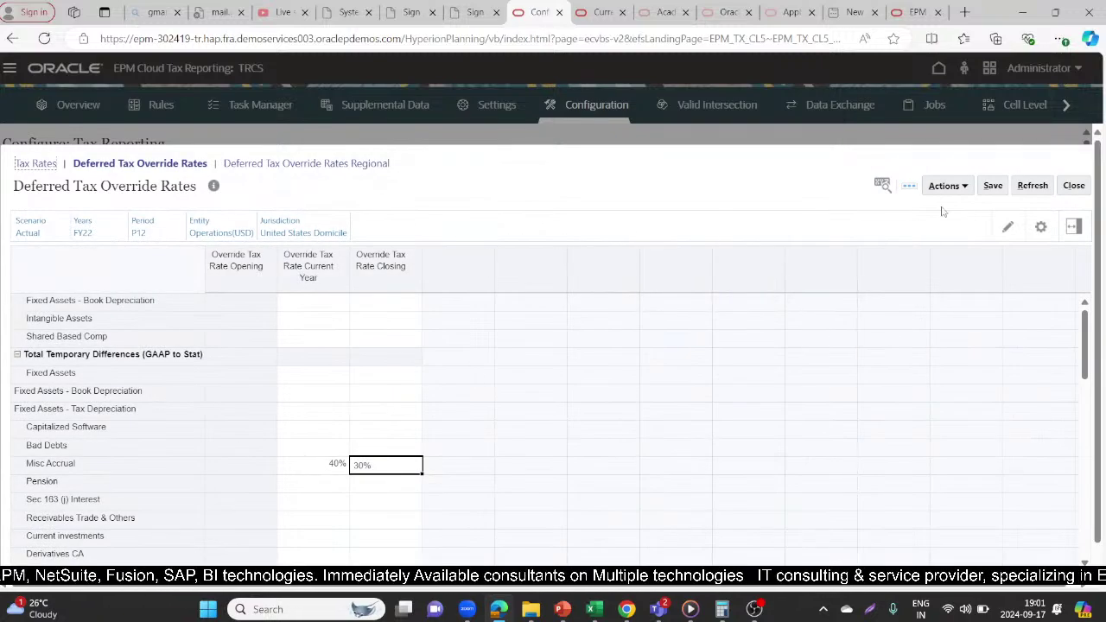
click(993, 185)
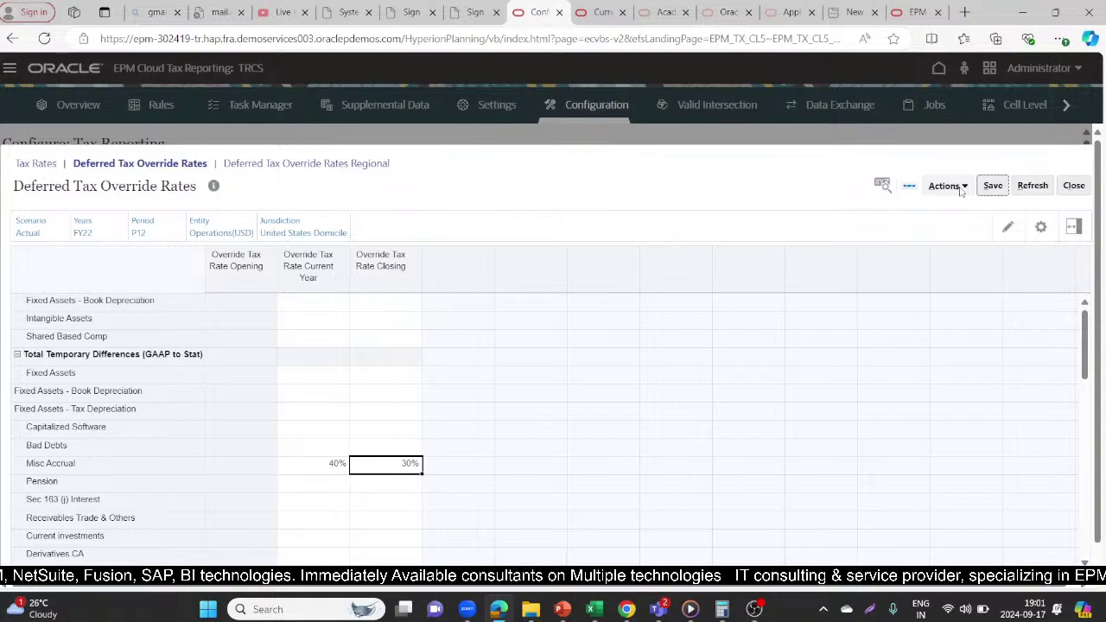
Step: Return to Current Provision and expand Permanent Differences (GAAP to Stat), Total Temporary Differences (GAAP to Stat) and Permanent Differences (Stat to Tax)
click(602, 12)
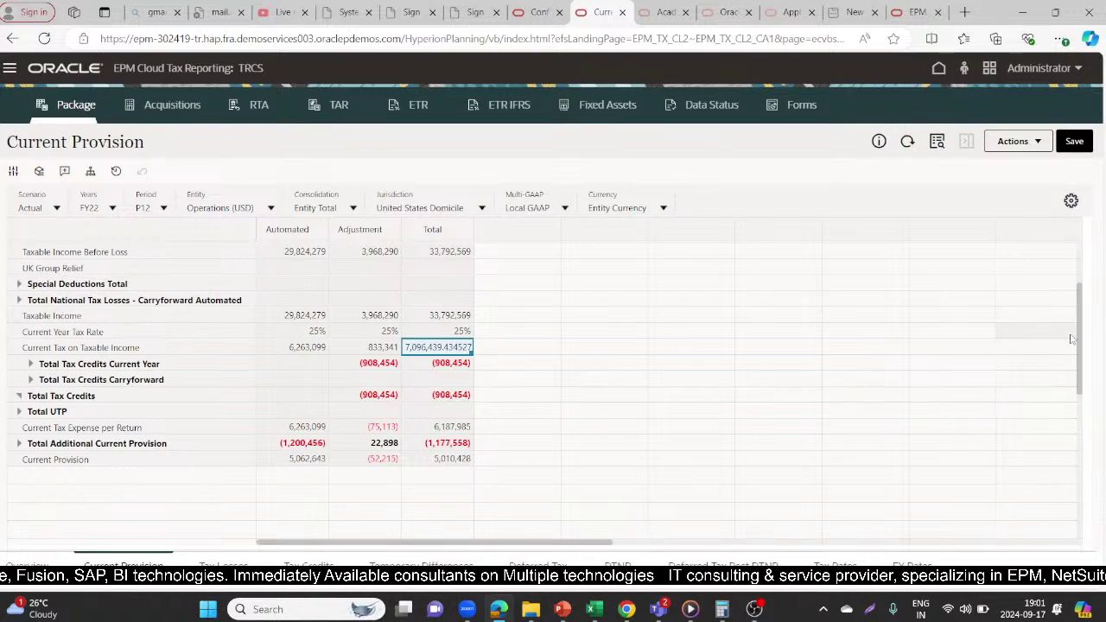
click(522, 8)
click(598, 12)
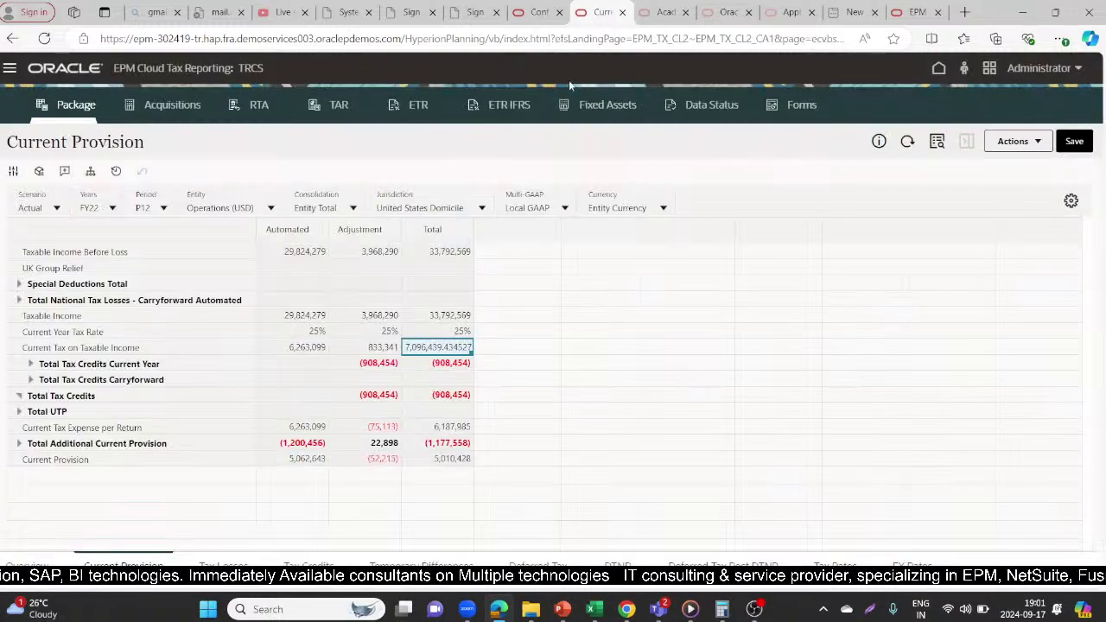
drag(1078, 353, 1078, 256)
scroll(436, 273, down, 5)
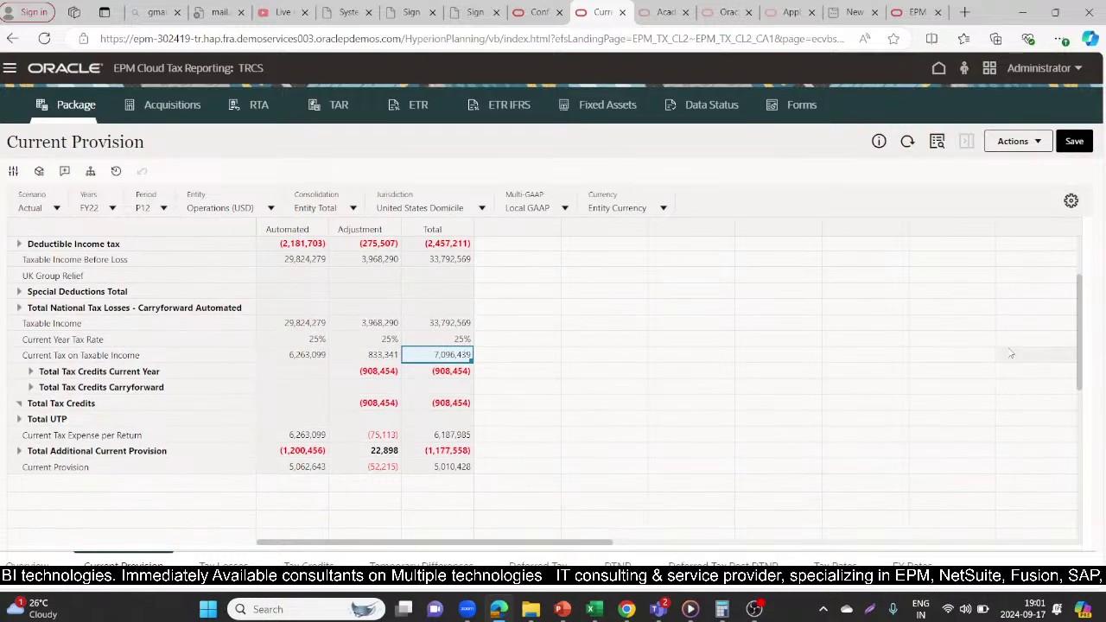
drag(1078, 333, 1081, 267)
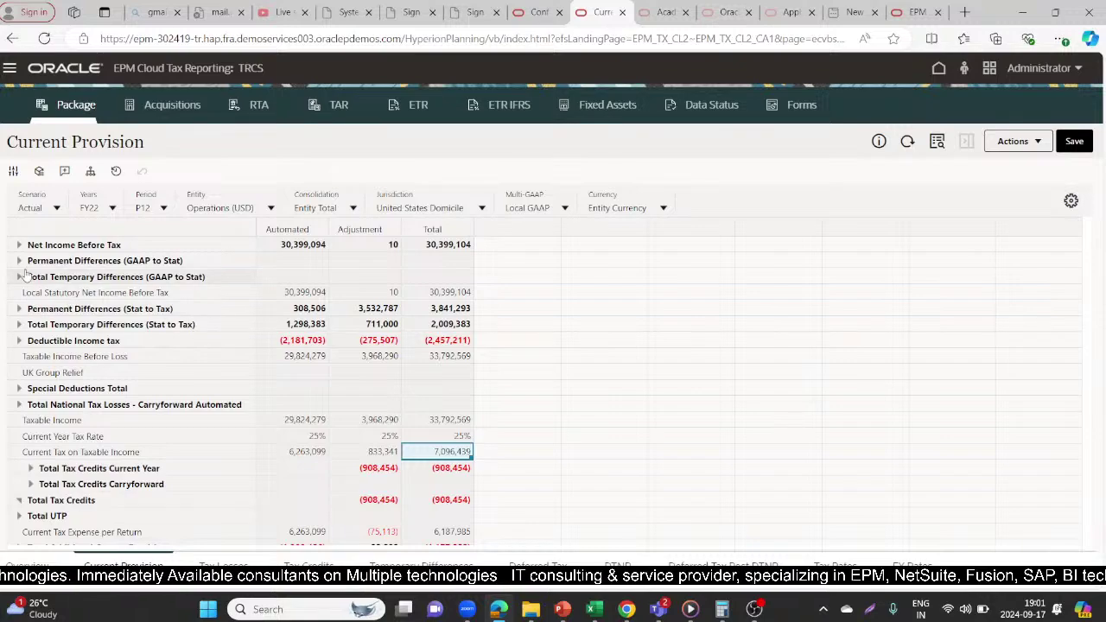
click(19, 260)
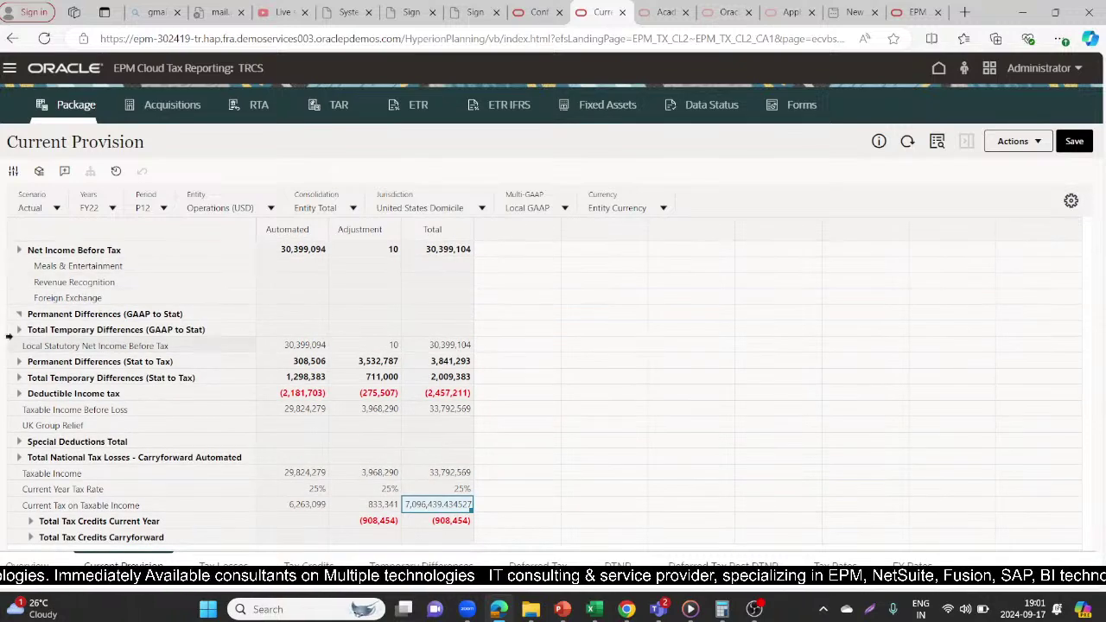
click(19, 330)
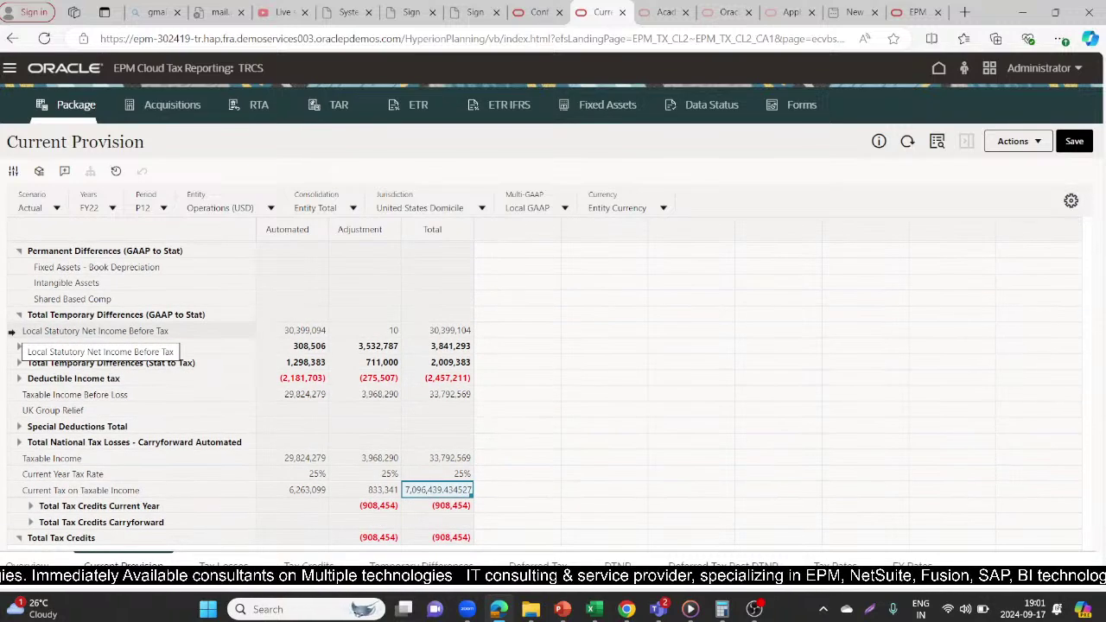
click(18, 346)
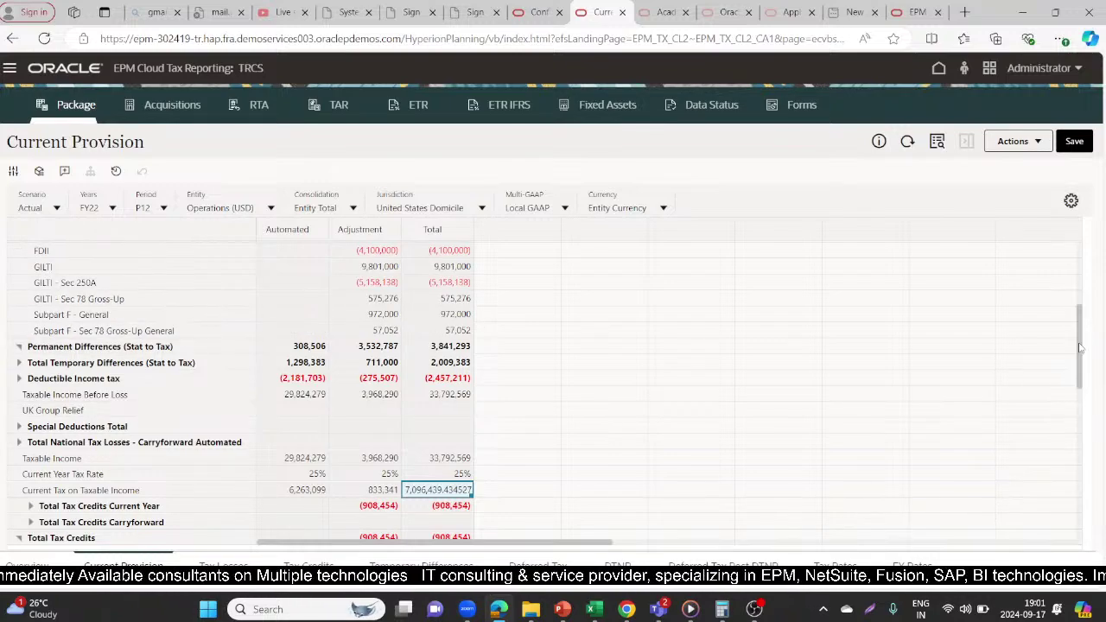
Step: Review the permanent difference lines, and expand Deductible Income tax and Special Deductions Total in the Current Provision form
drag(1079, 347, 1079, 312)
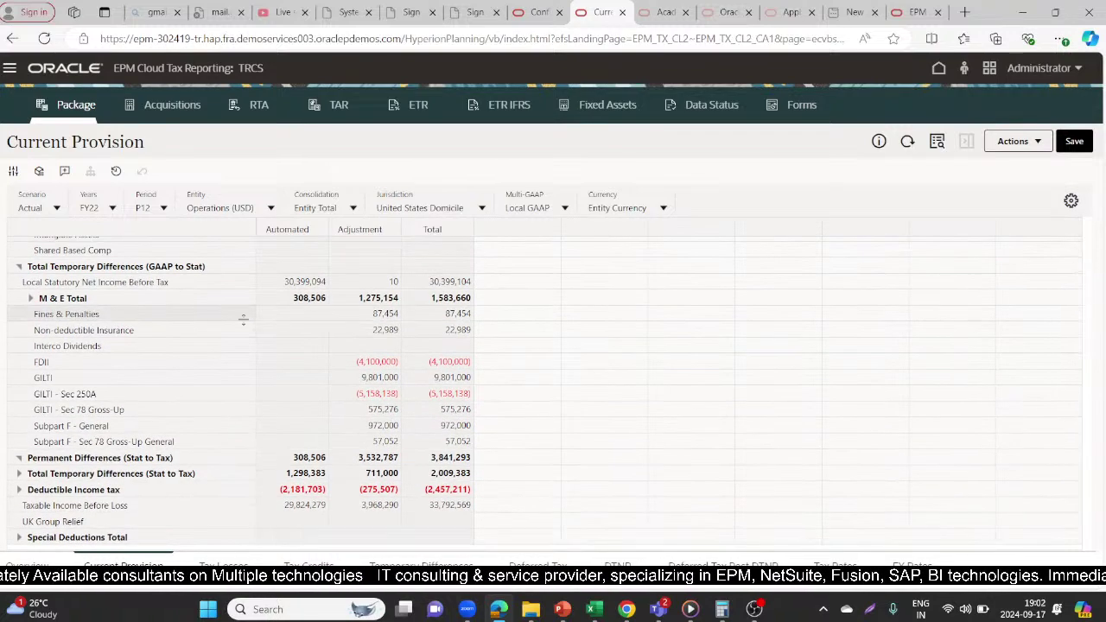
scroll(32, 306, down, 2)
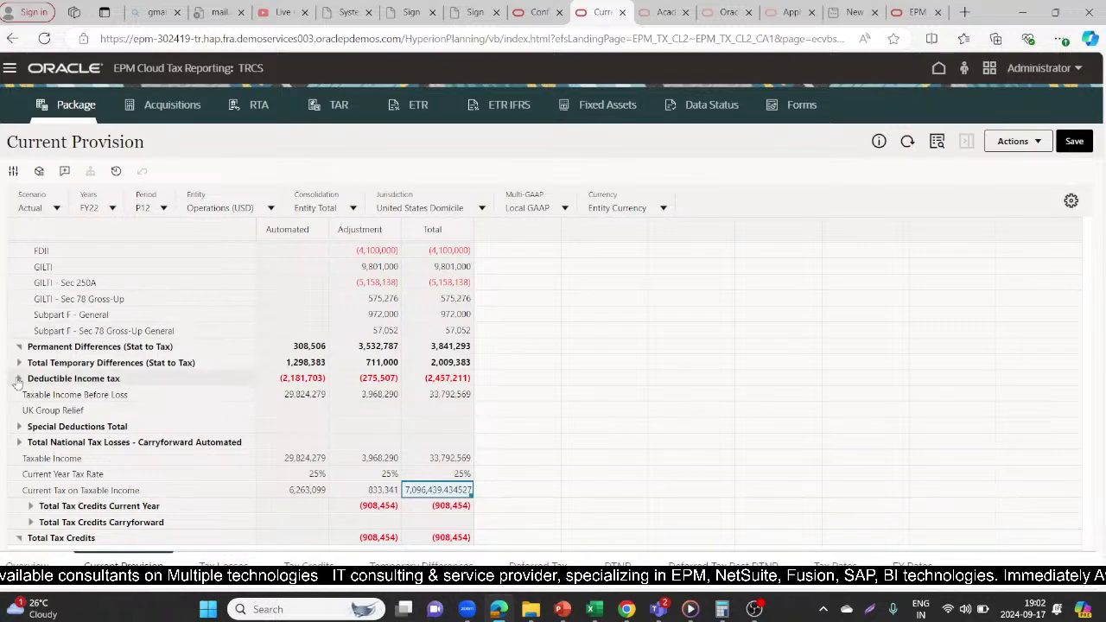
click(19, 379)
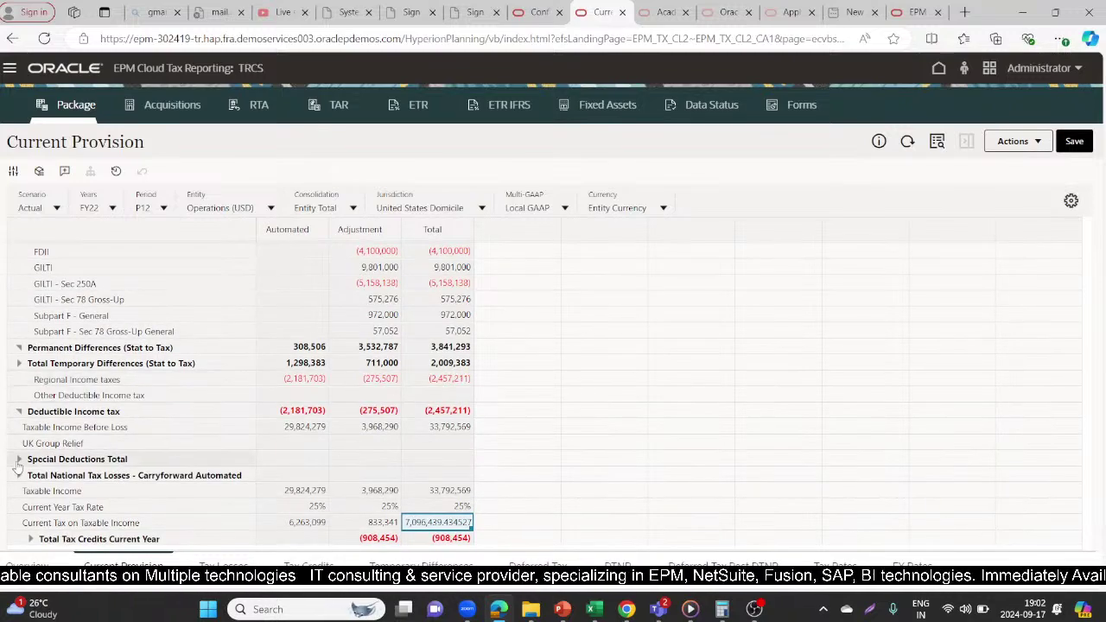
click(18, 459)
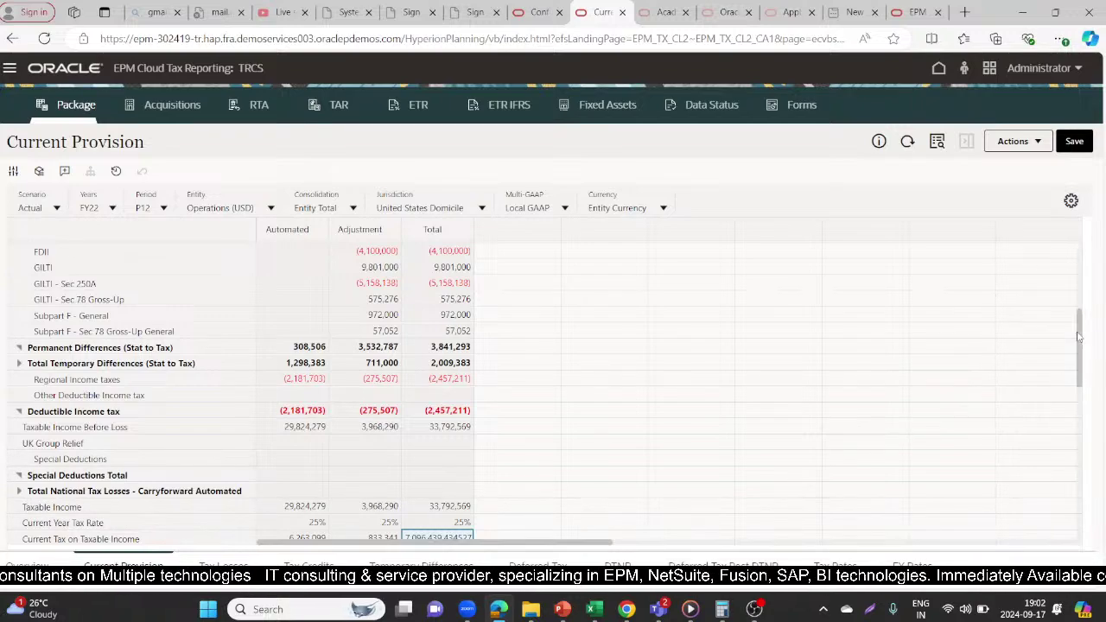
scroll(1078, 348, down, 1)
scroll(1078, 354, down, 2)
scroll(1078, 358, down, 2)
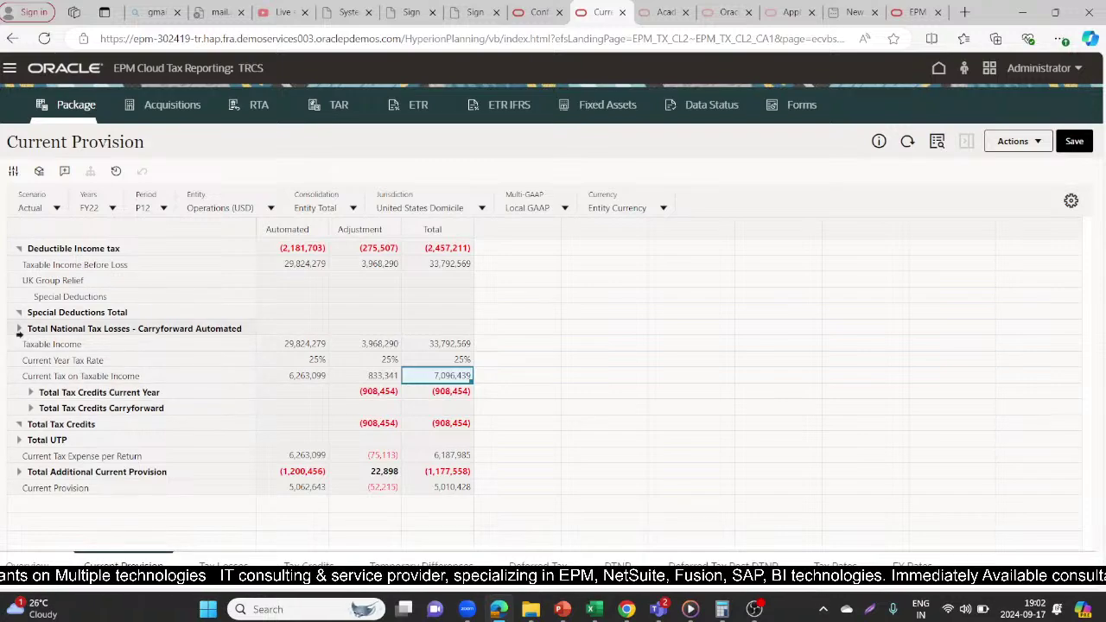
Step: Expand Total National Tax Losses - Carryforward Automated and Net Income Before Tax in the Current Provision form
click(17, 329)
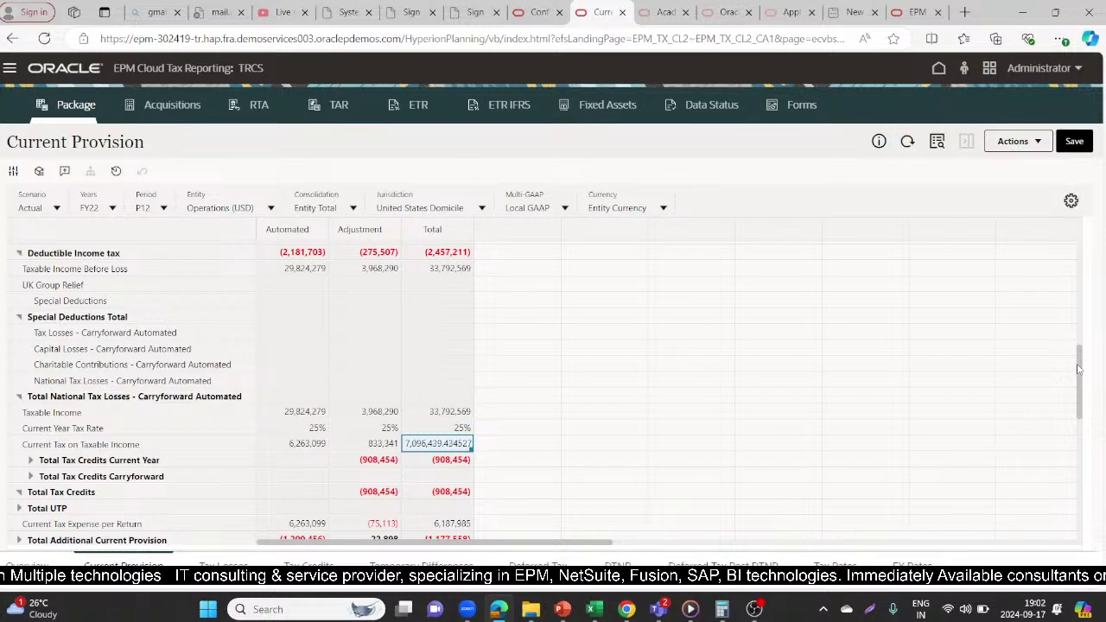
scroll(1080, 259, up, 5)
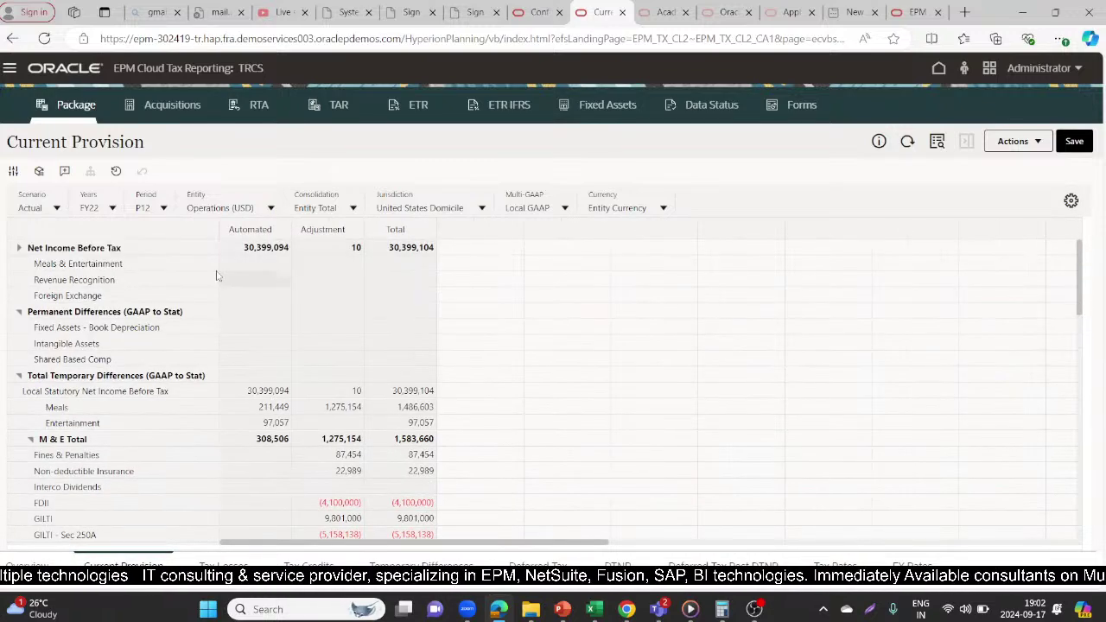
click(19, 248)
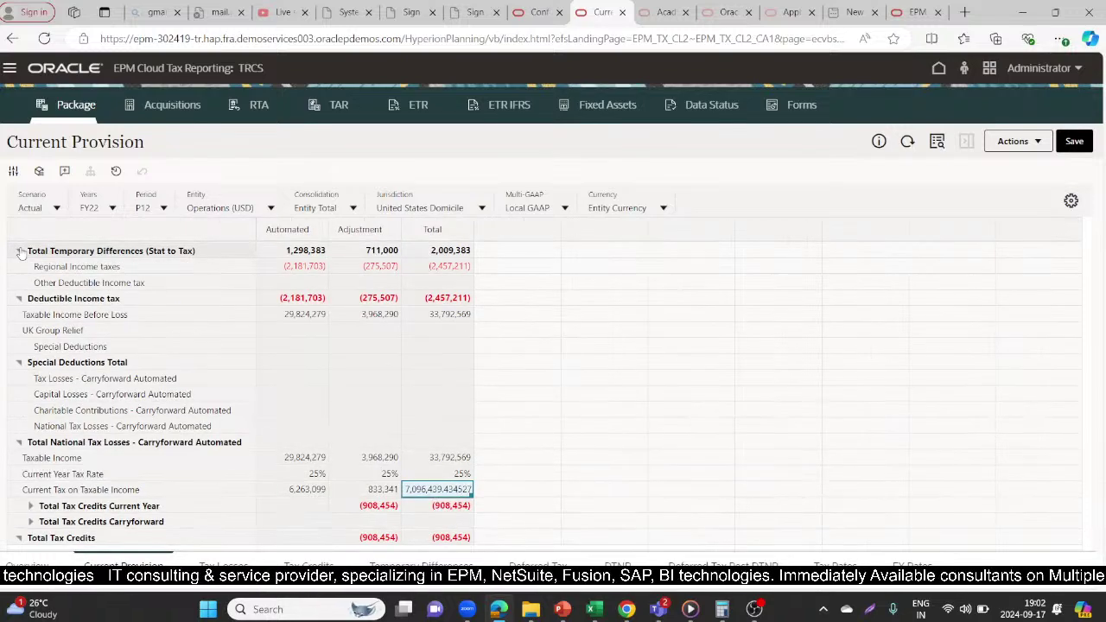
Step: Expand Book Adjustments to NIBT and NIBT Total Book Reclass under Net Income Before Tax, and review the form's rows
scroll(23, 253, up, 1)
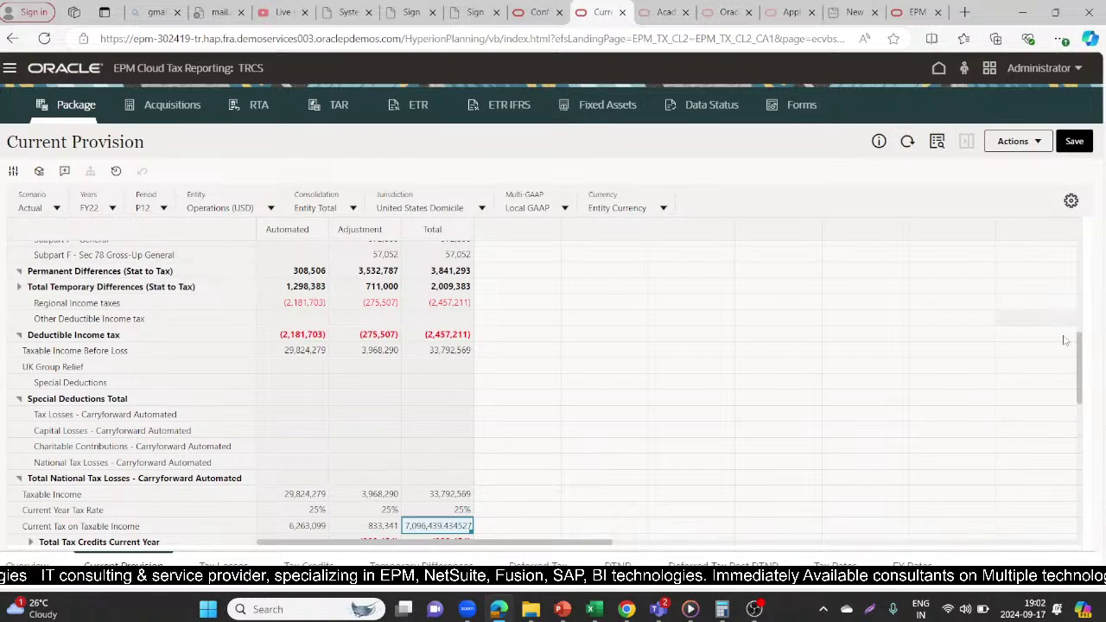
drag(1078, 352, 1077, 262)
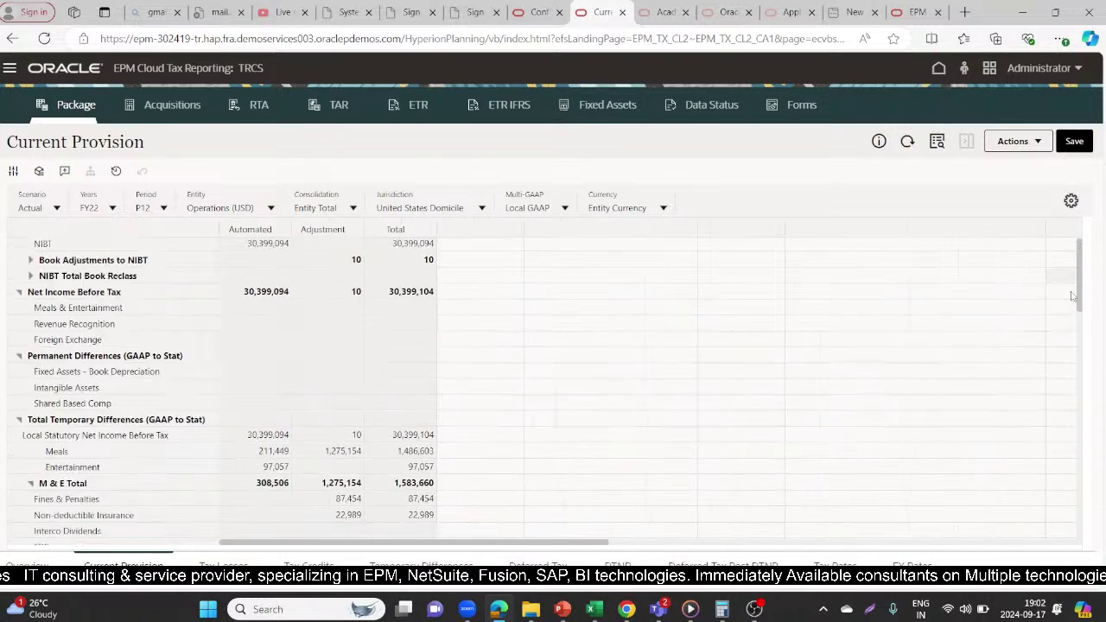
click(30, 265)
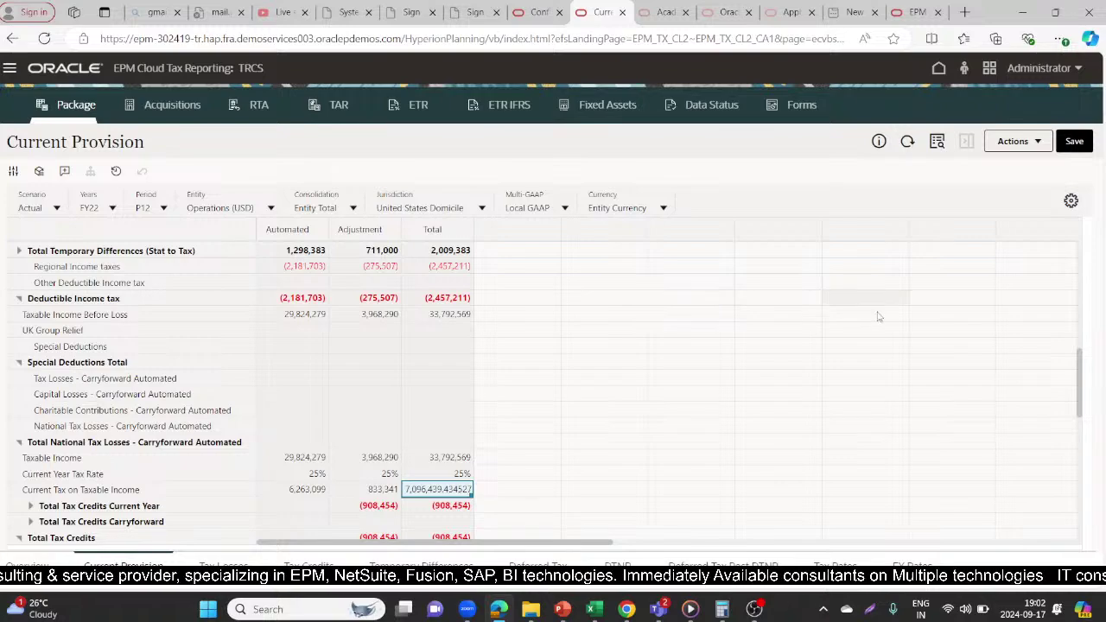
drag(1081, 373, 1083, 255)
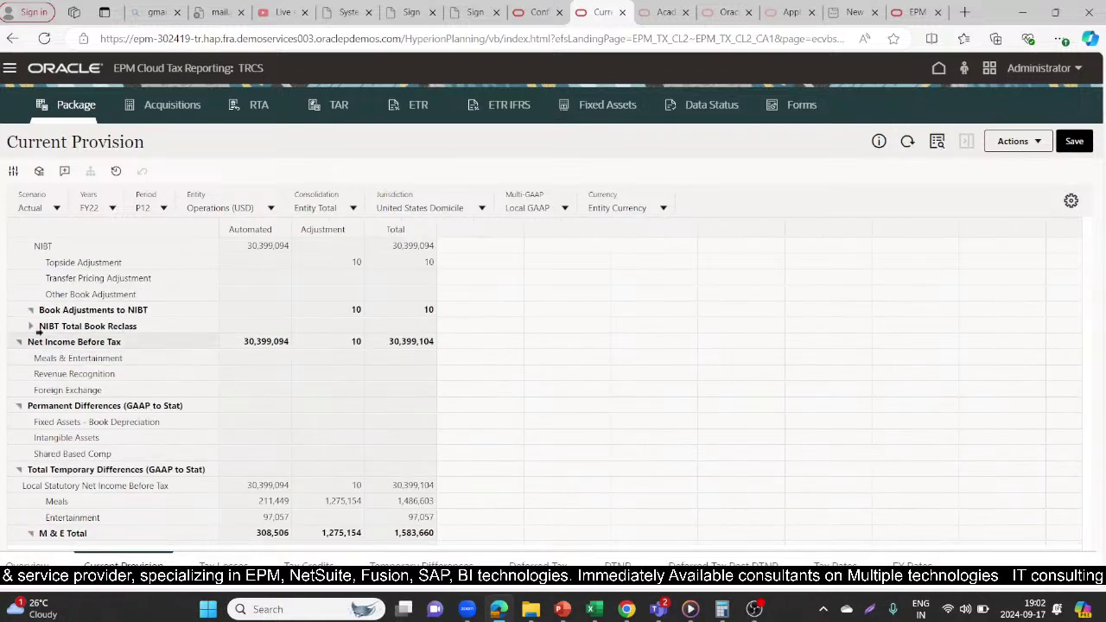
click(28, 329)
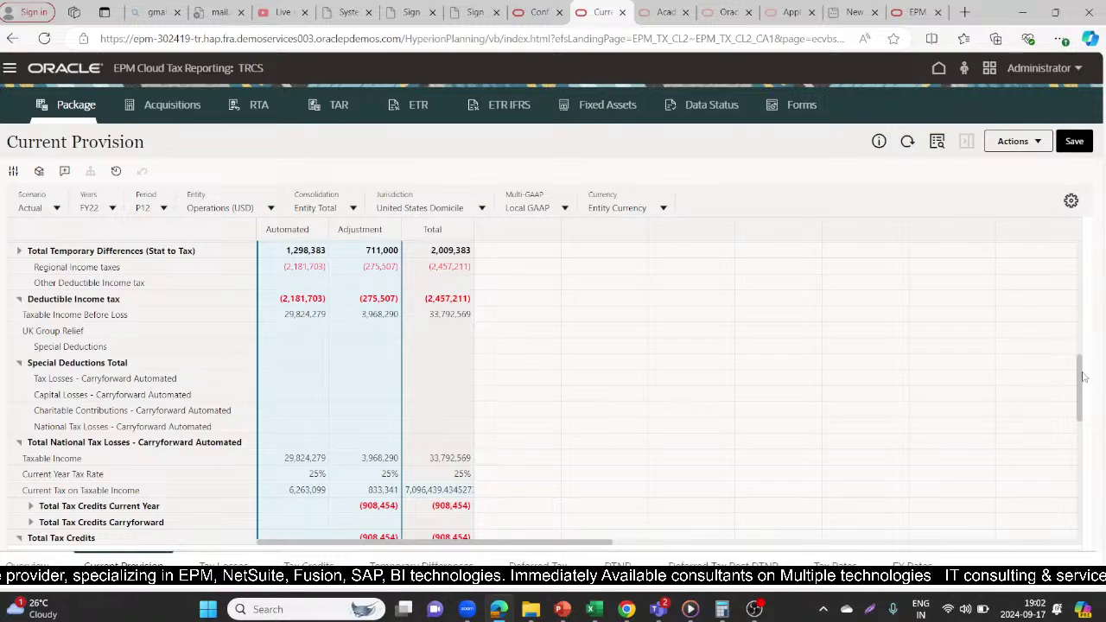
drag(1079, 358, 1083, 248)
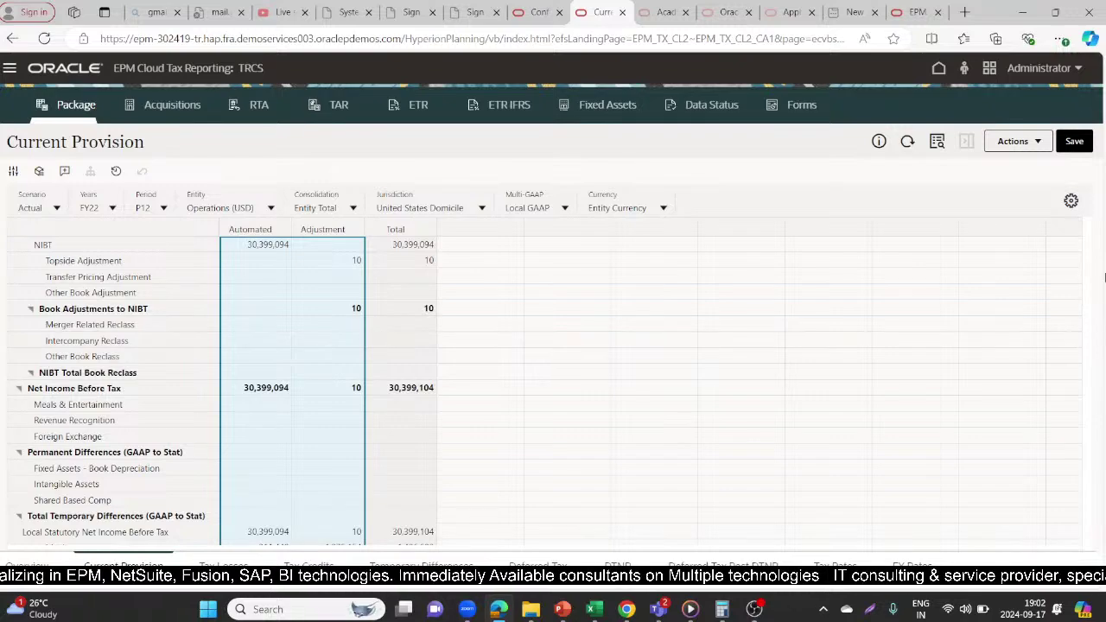
Step: Expand Total Tax Credits Current Year, Total Tax Credits Carryforward and Total UTP in the Current Provision form
drag(1080, 281, 1063, 405)
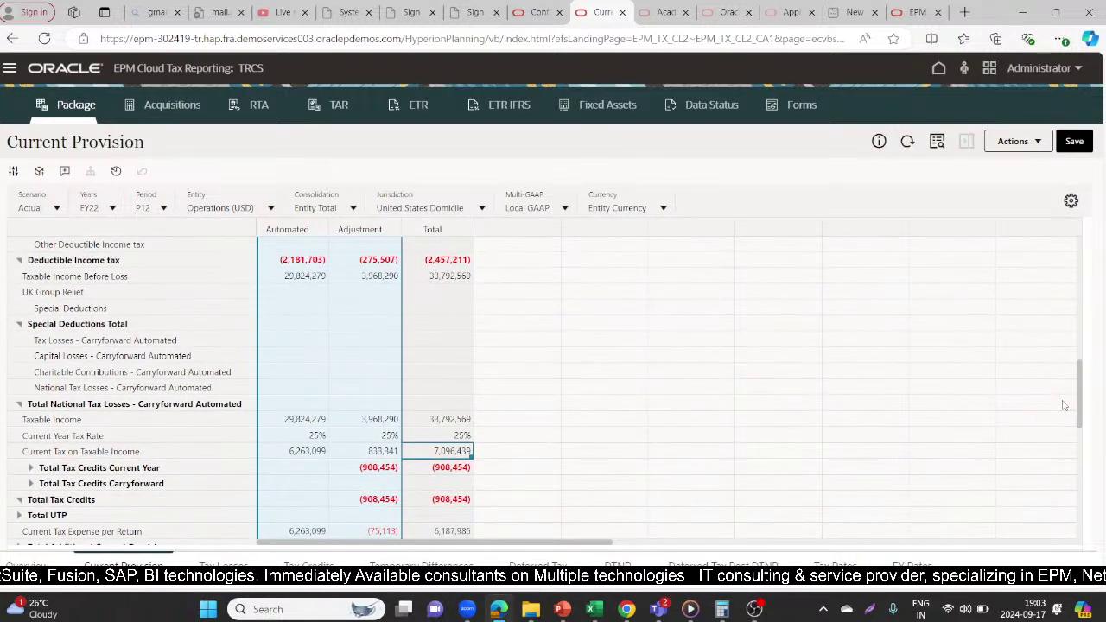
scroll(1063, 405, down, 3)
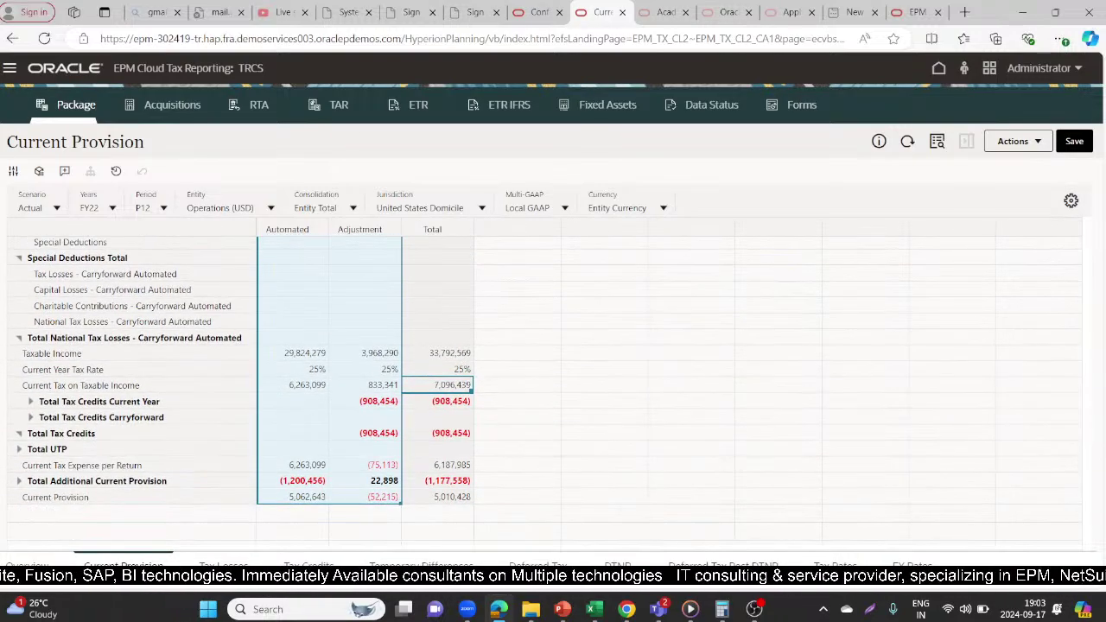
click(30, 401)
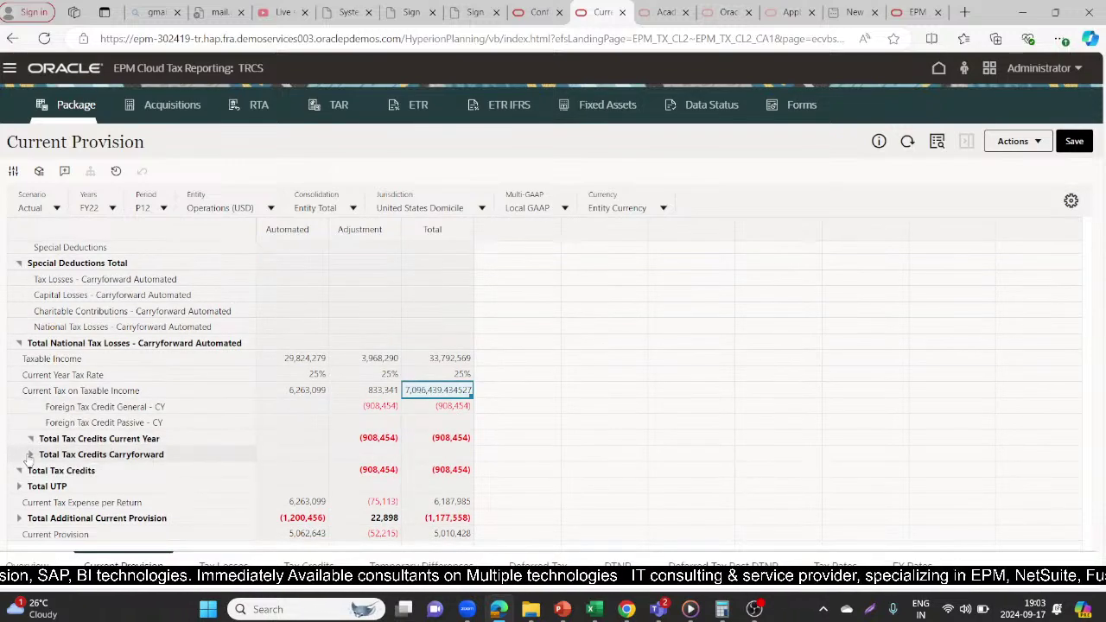
click(30, 455)
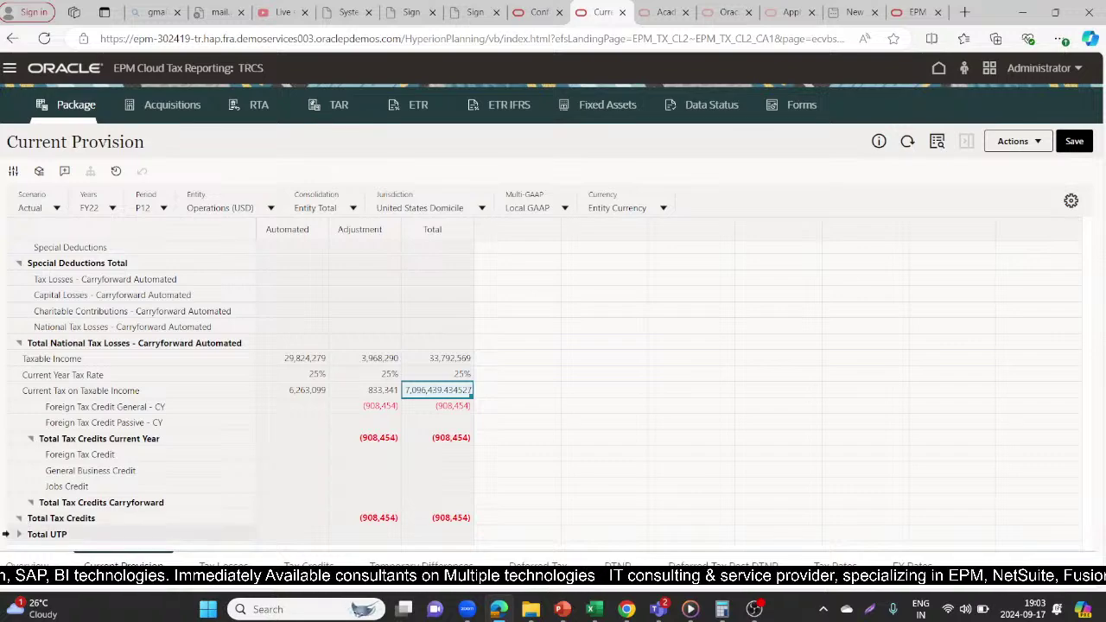
click(21, 536)
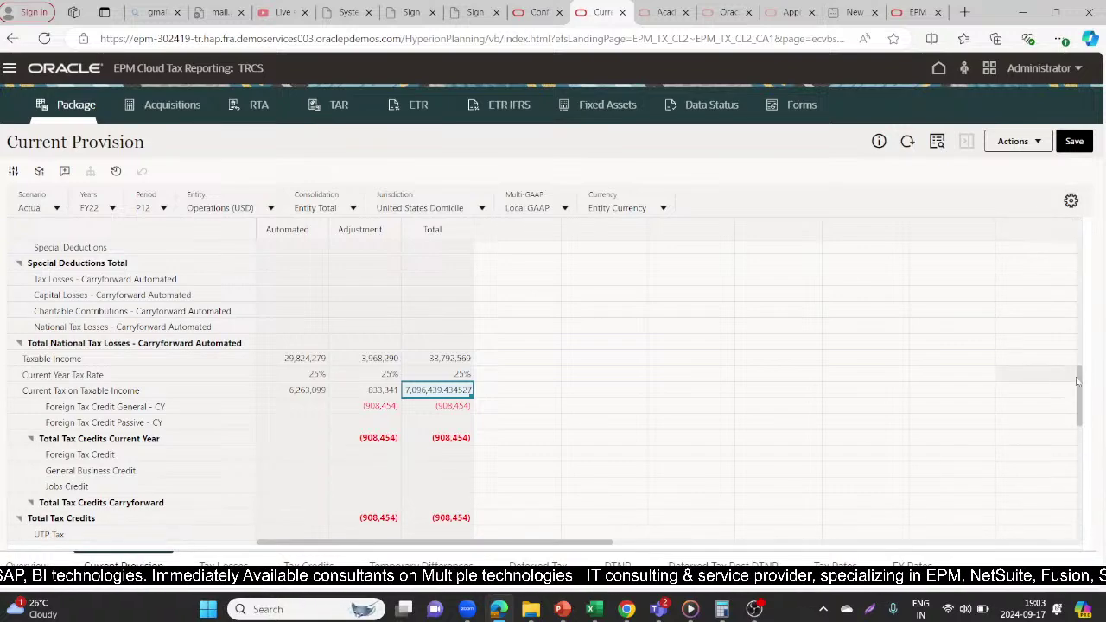
Step: Look up the search term Misc with the Current Provision form's Find function
drag(1082, 378, 1064, 247)
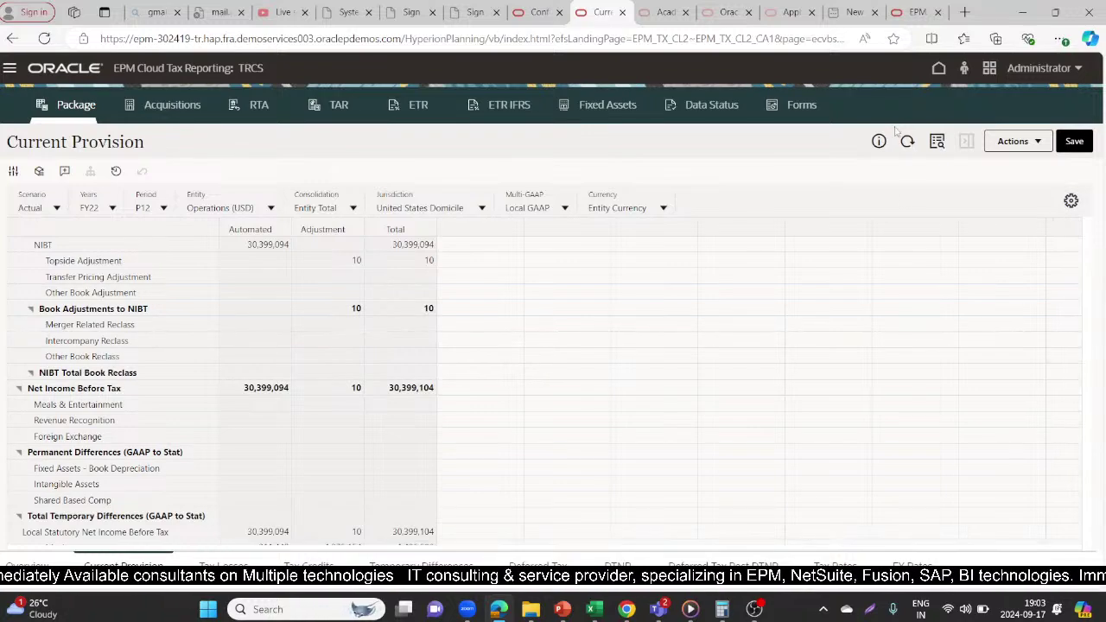
click(938, 142)
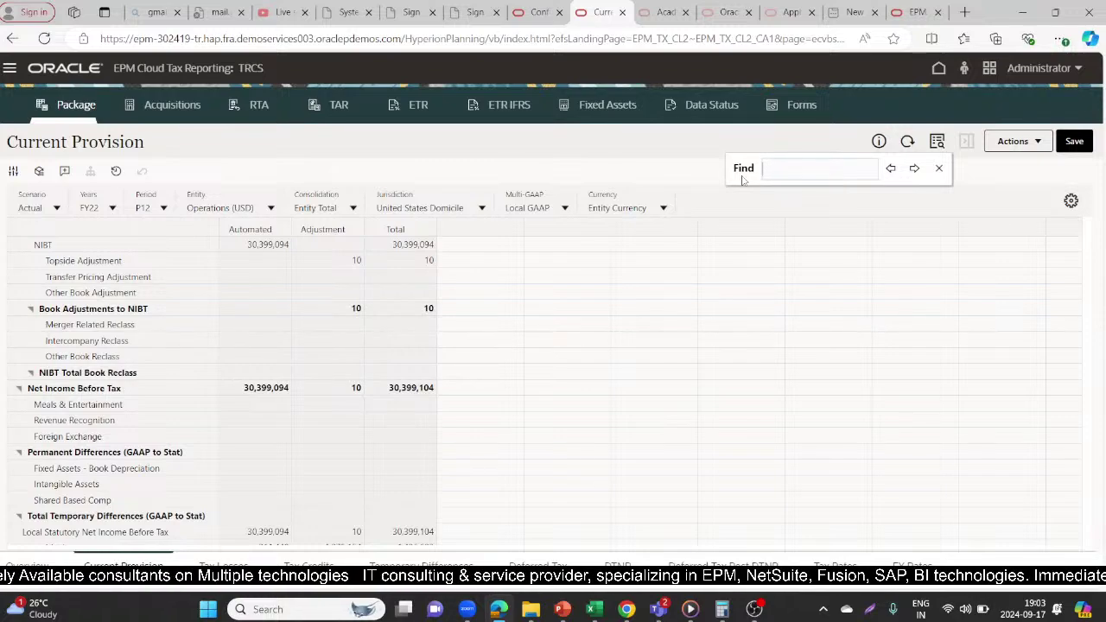
text(Mi)
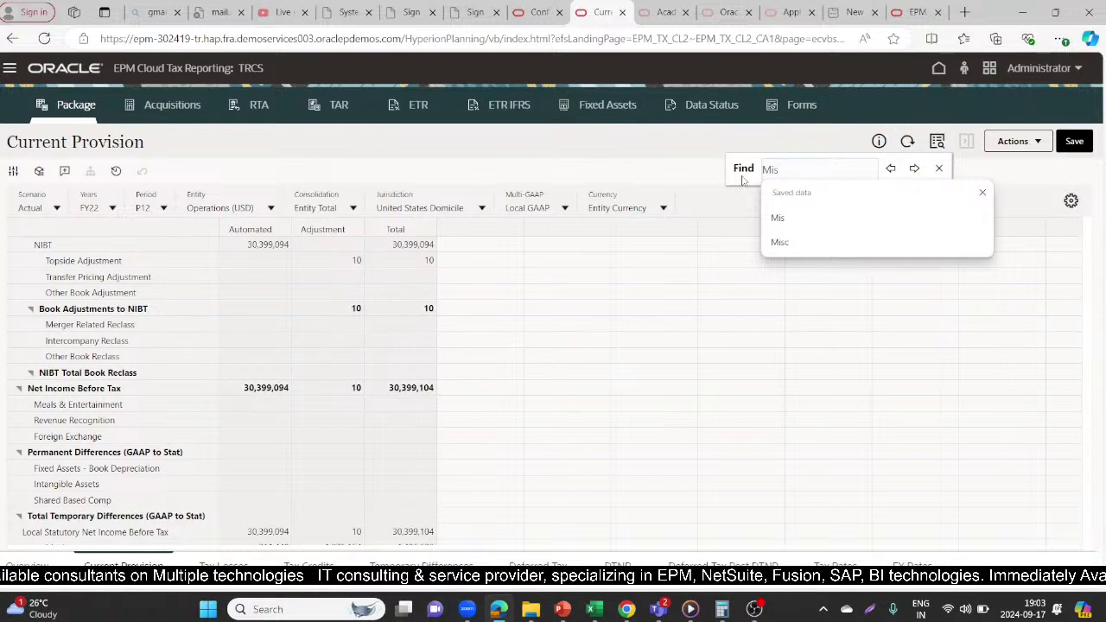
text(s)
click(853, 242)
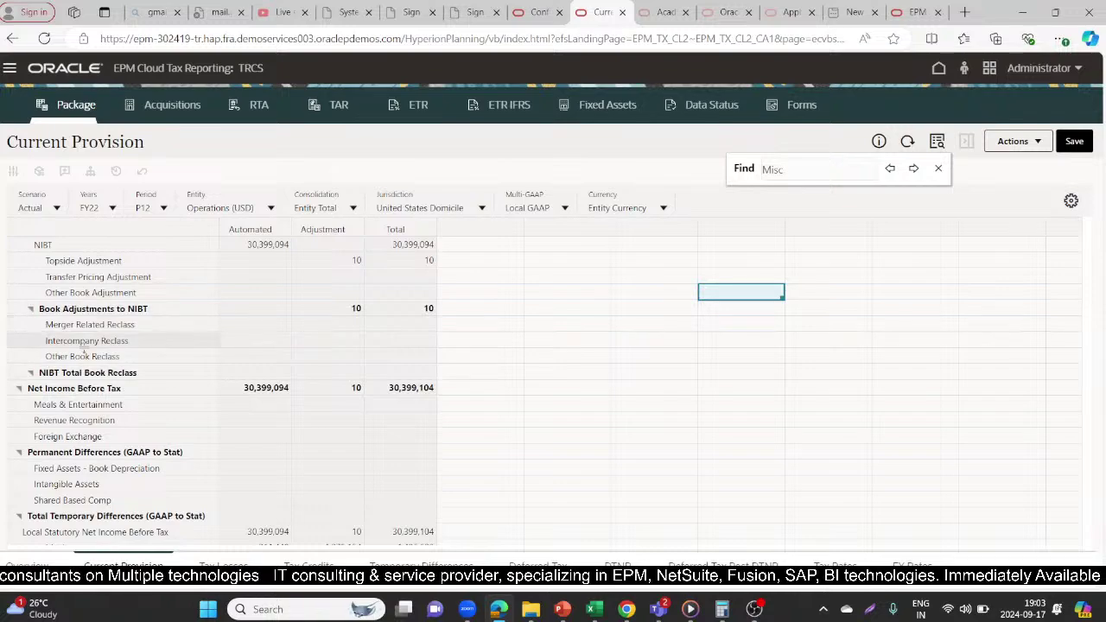
Step: Dismiss the save message on the Deferred Tax Override Rates form in the configuration tab and return to Current Provision
click(538, 8)
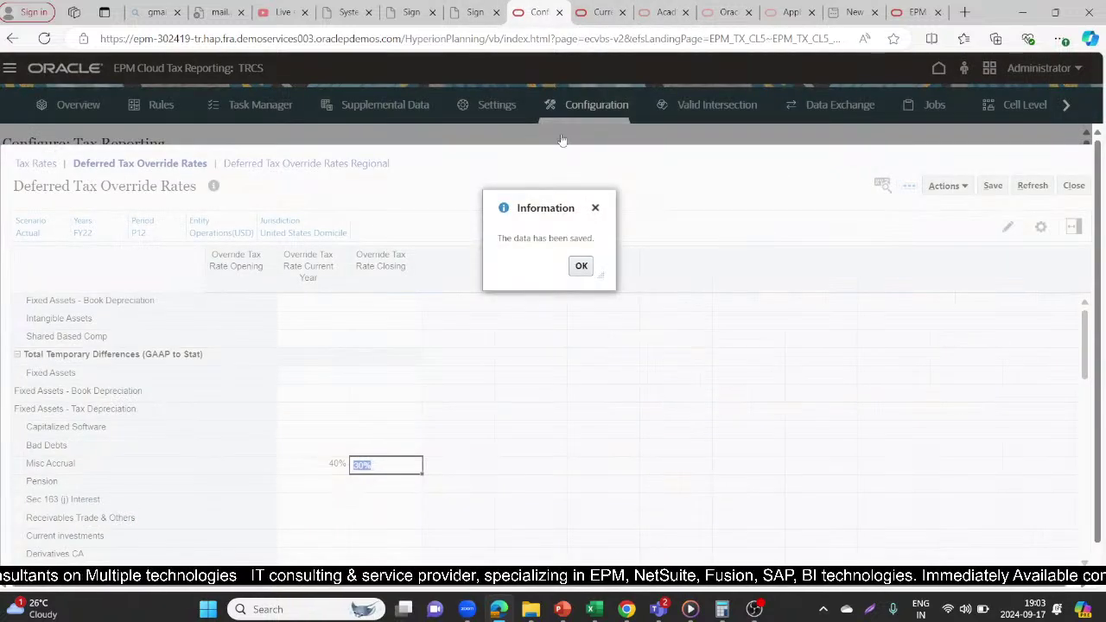
click(581, 265)
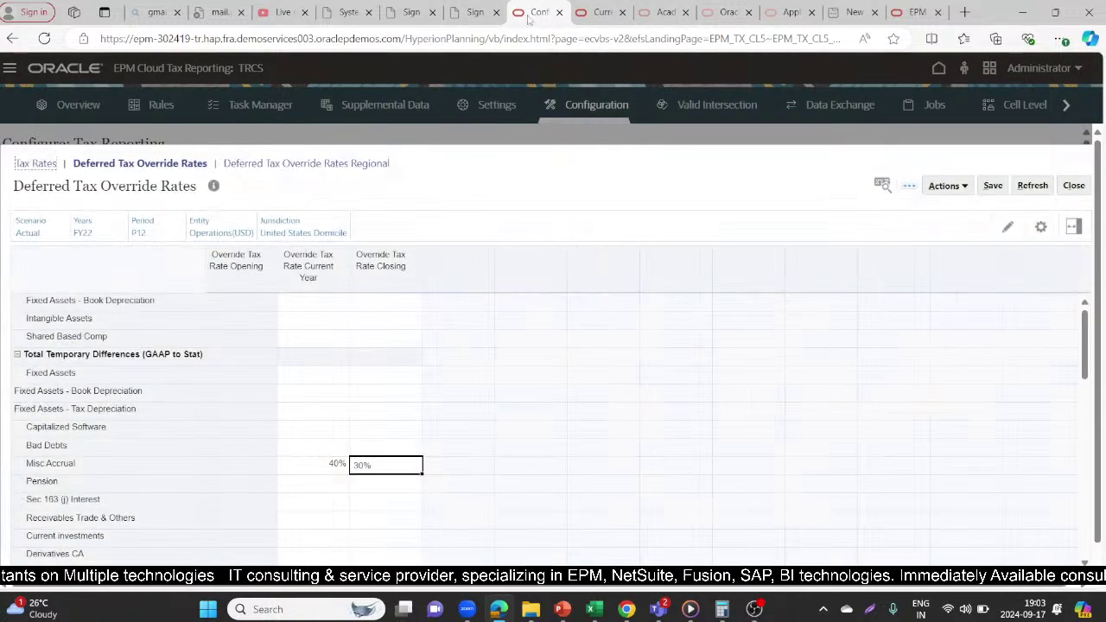
click(602, 12)
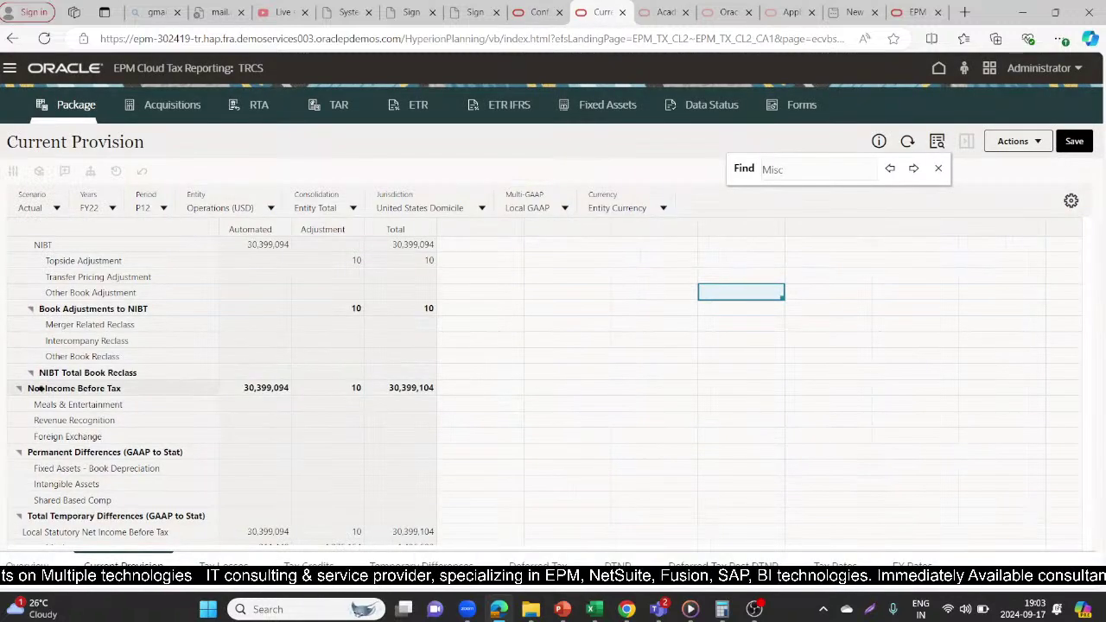
Step: Check the Meals & Entertainment, Fixed Assets - Book Depreciation and Meals rows, and close the Find box
click(78, 404)
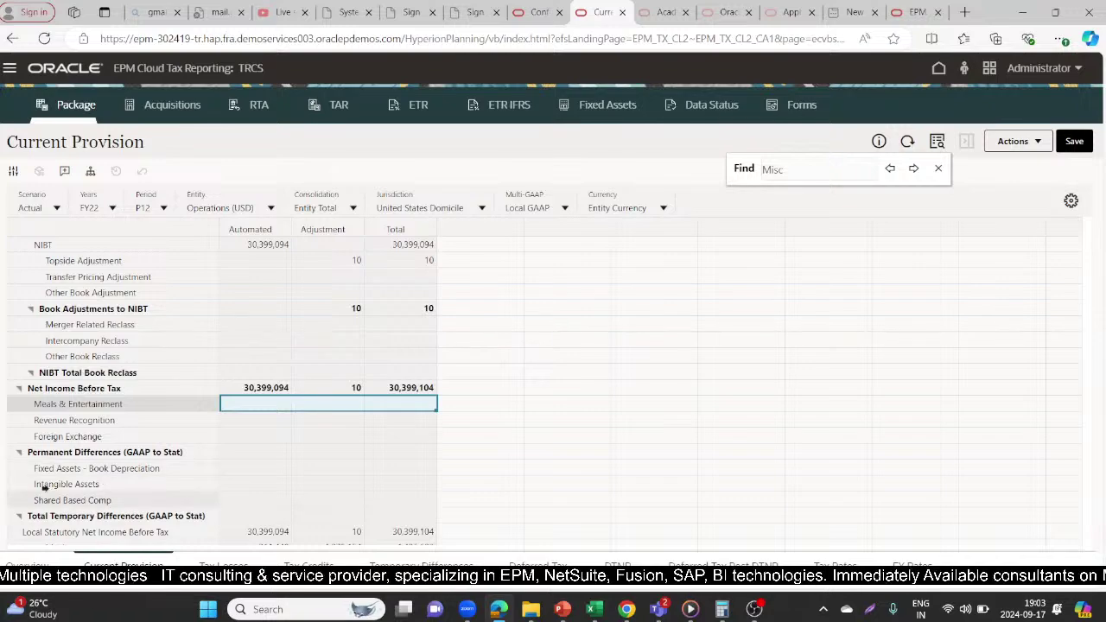
click(91, 467)
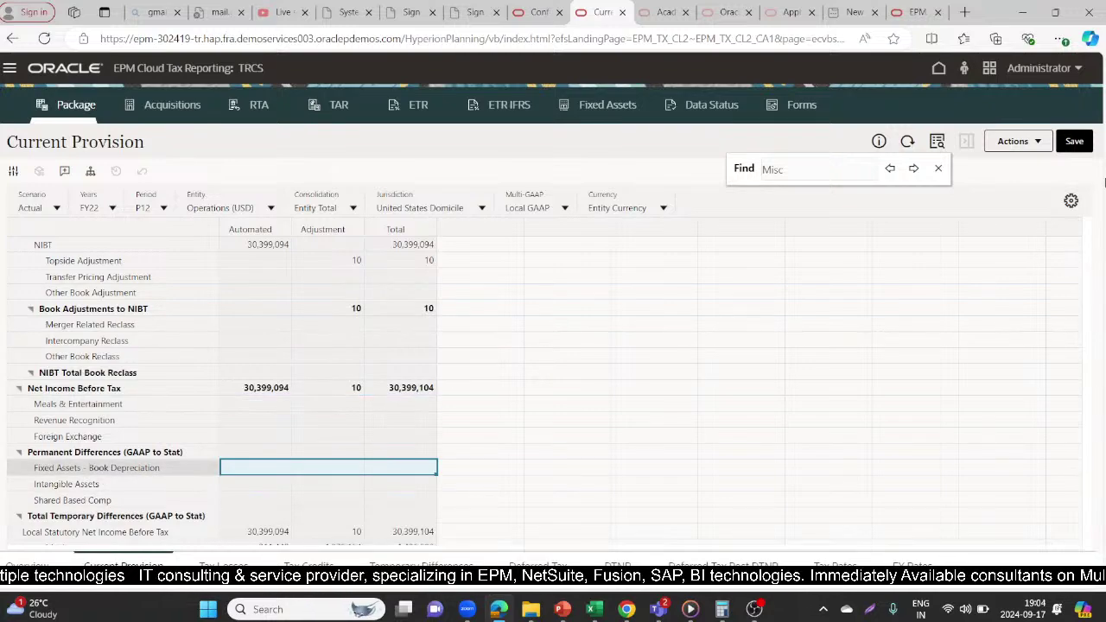
click(938, 168)
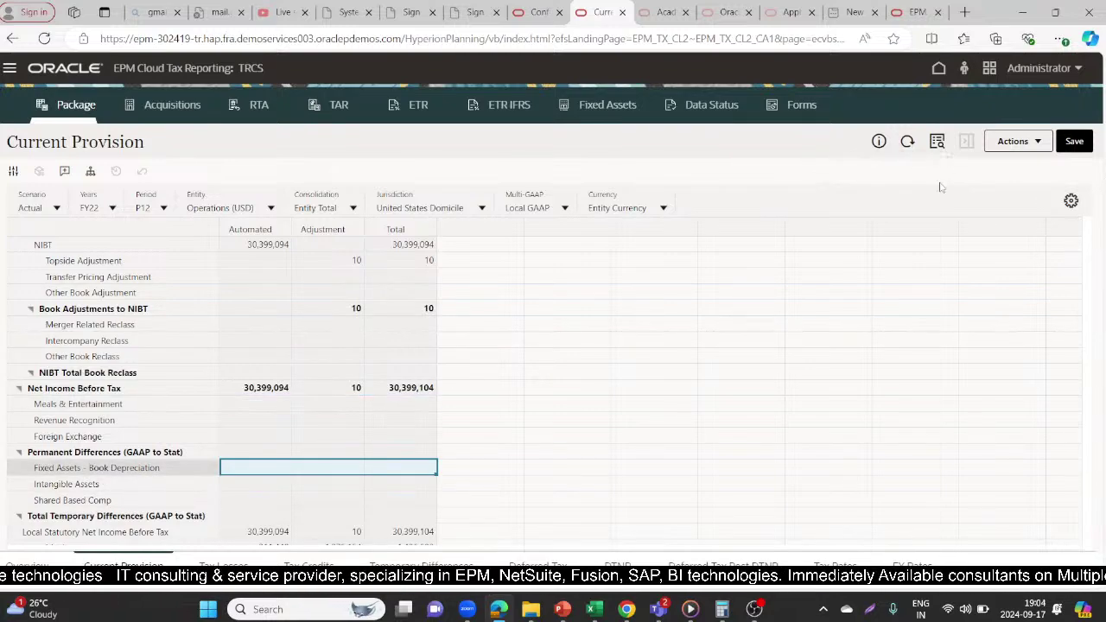
drag(1079, 256, 1080, 277)
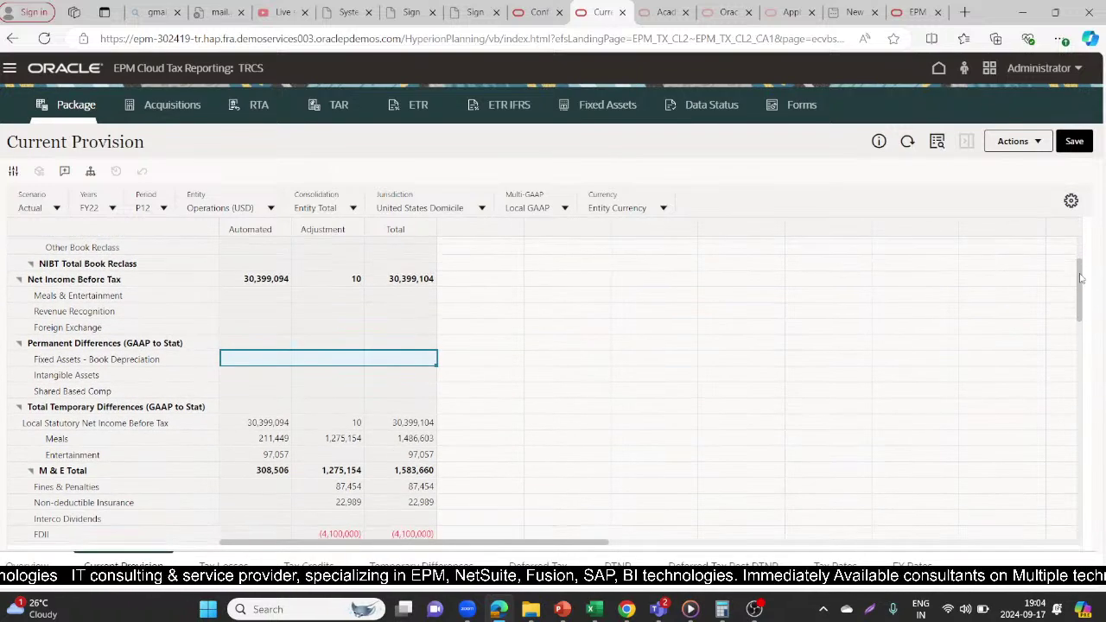
click(86, 442)
Step: Go back to the Deferred Tax Override Rates form and examine its full account list, including the Misc Accrual row
key(alt+Tab)
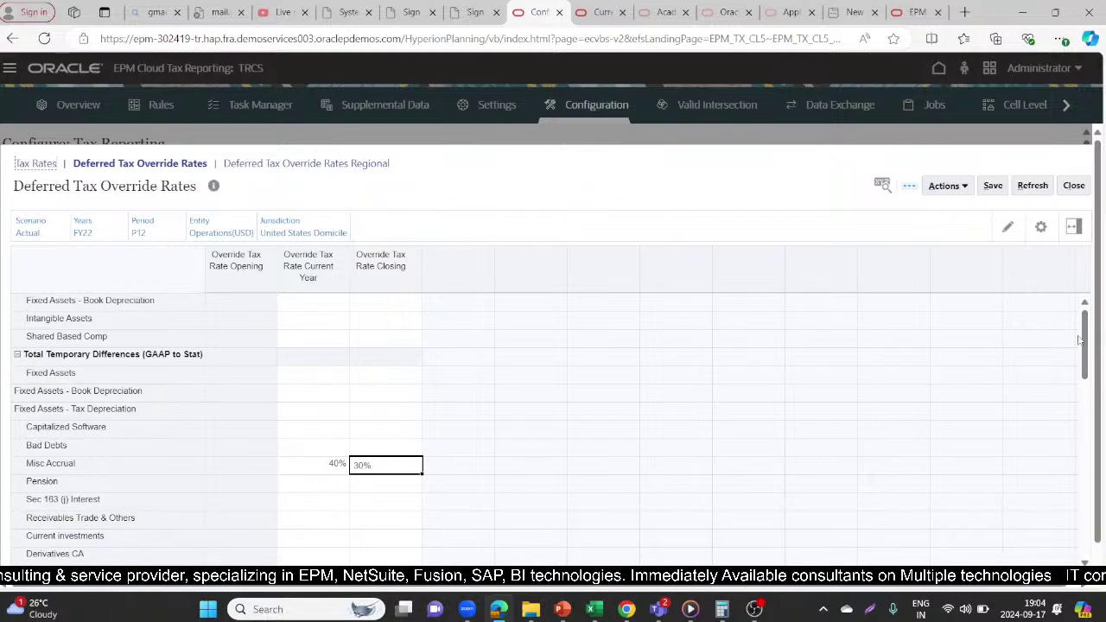
drag(1087, 332, 1086, 345)
drag(1086, 359, 1090, 460)
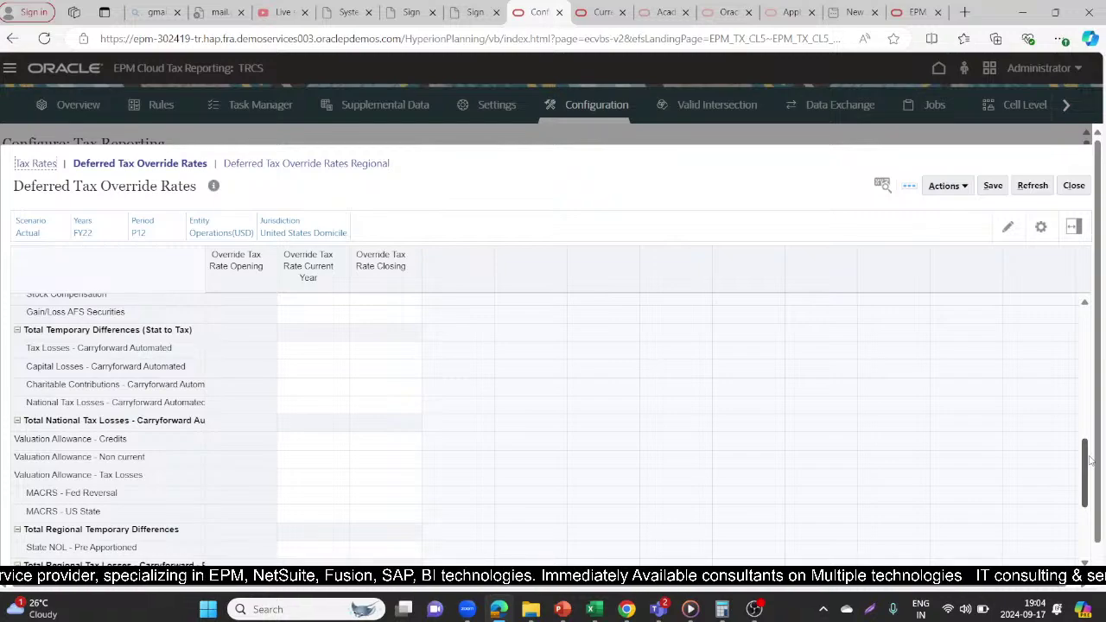
scroll(1090, 460, down, 5)
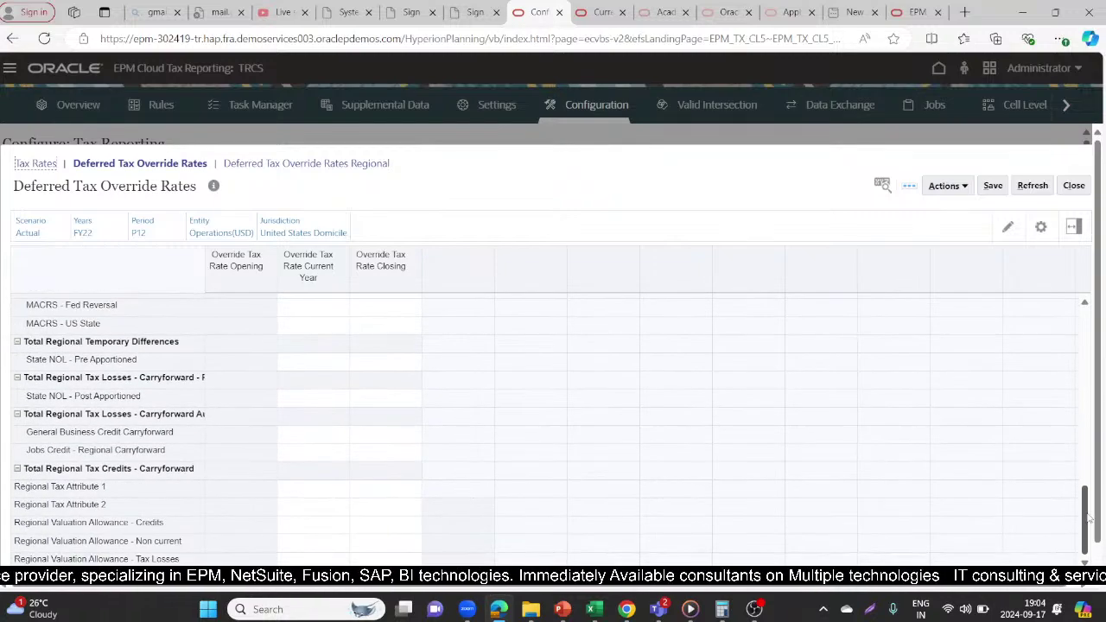
scroll(1082, 451, up, 3)
scroll(1082, 451, up, 5)
scroll(1076, 420, up, 5)
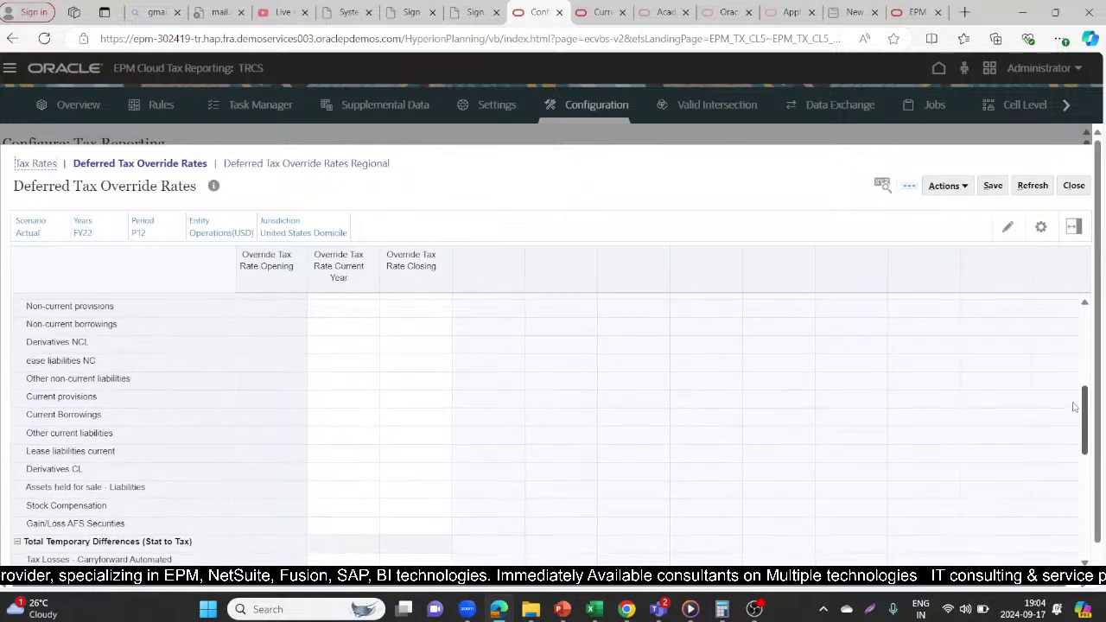
scroll(1075, 362, up, 1)
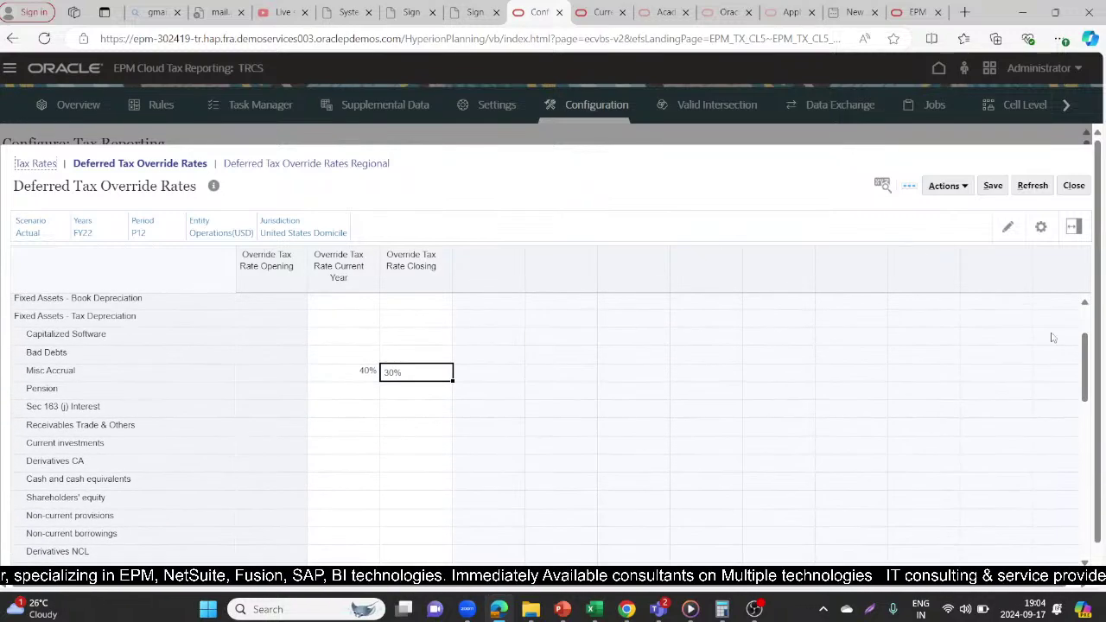
scroll(1086, 380, up, 3)
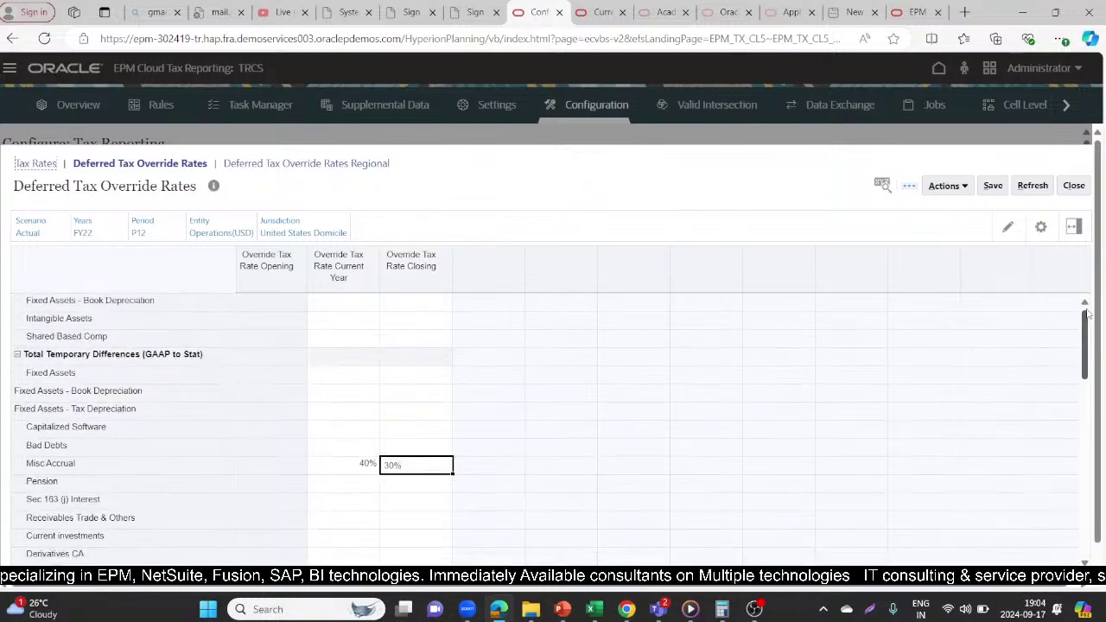
Step: Return to Current Provision and go through the Meals, Entertainment, Fines & Penalties, Non-deductible Insurance and Interco Dividends rows
click(605, 12)
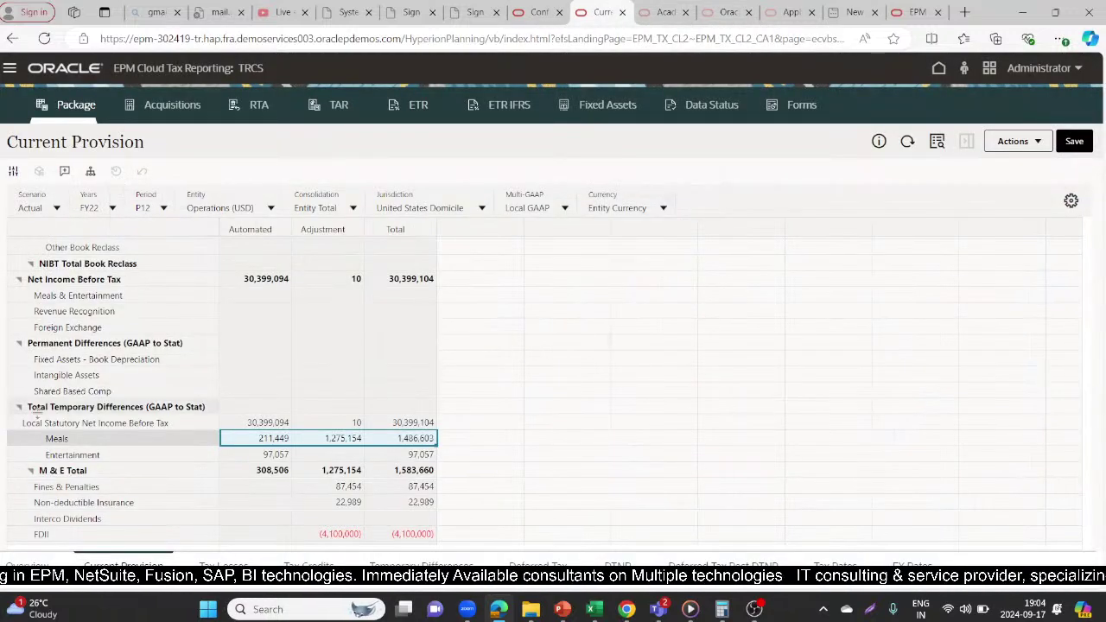
click(103, 418)
click(108, 438)
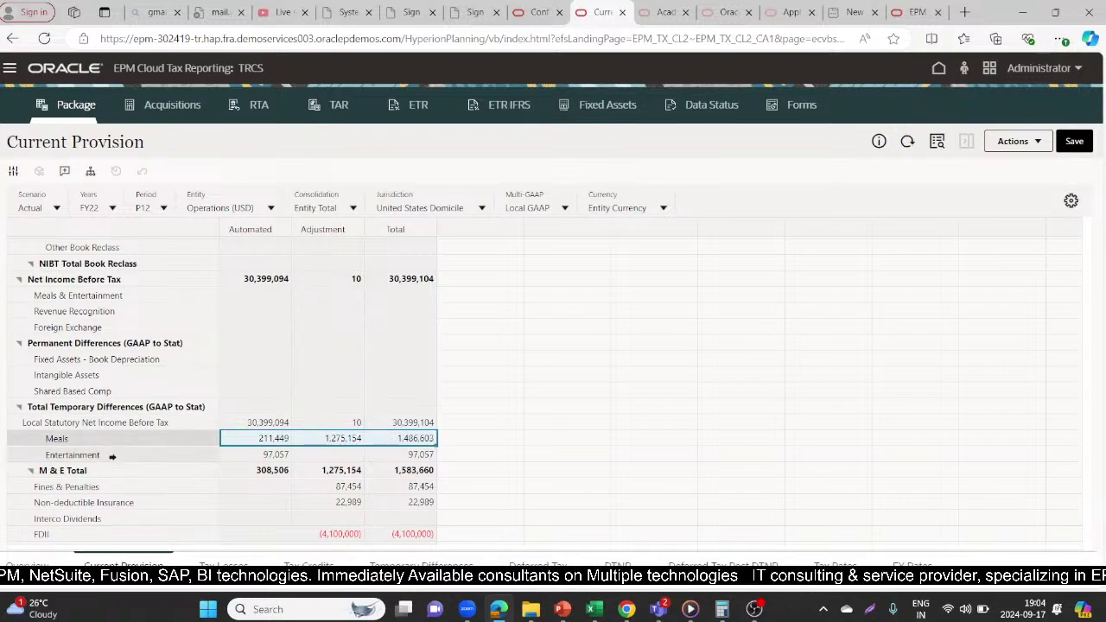
click(111, 455)
click(84, 487)
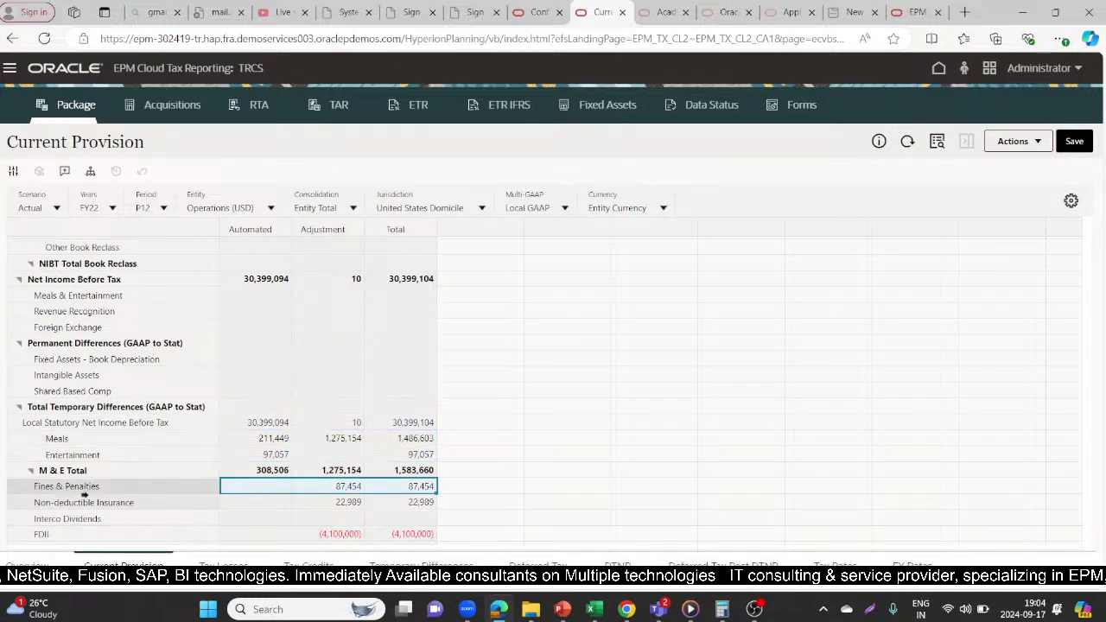
click(84, 502)
click(84, 519)
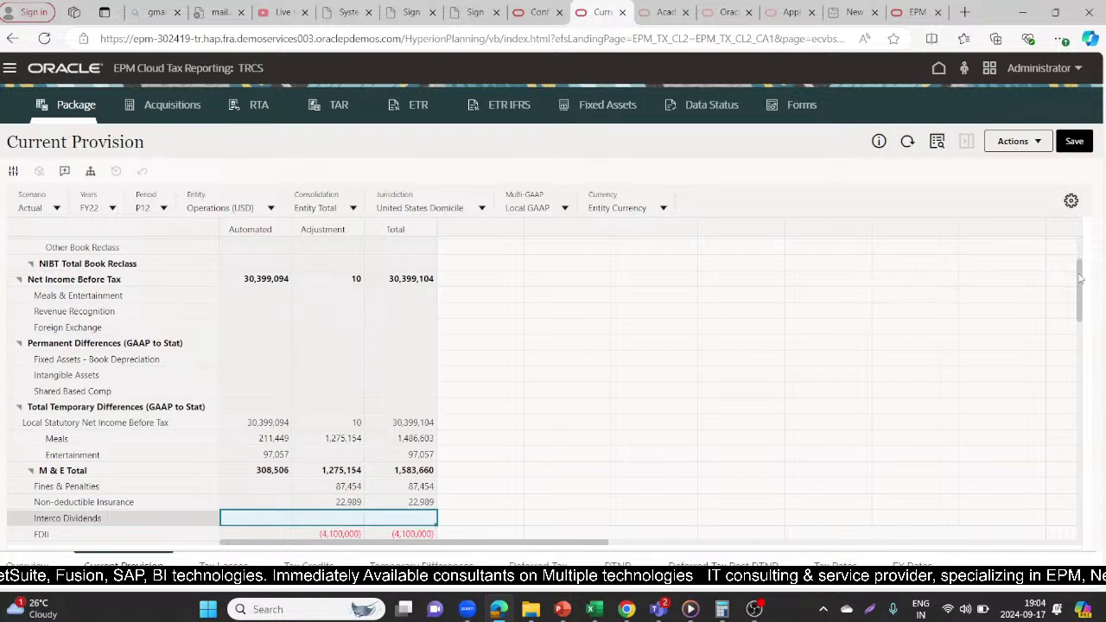
Step: Compare the Misc Accrual override row with Current Provision, and view Current Provision's rows through Regional Income taxes
click(535, 6)
click(583, 7)
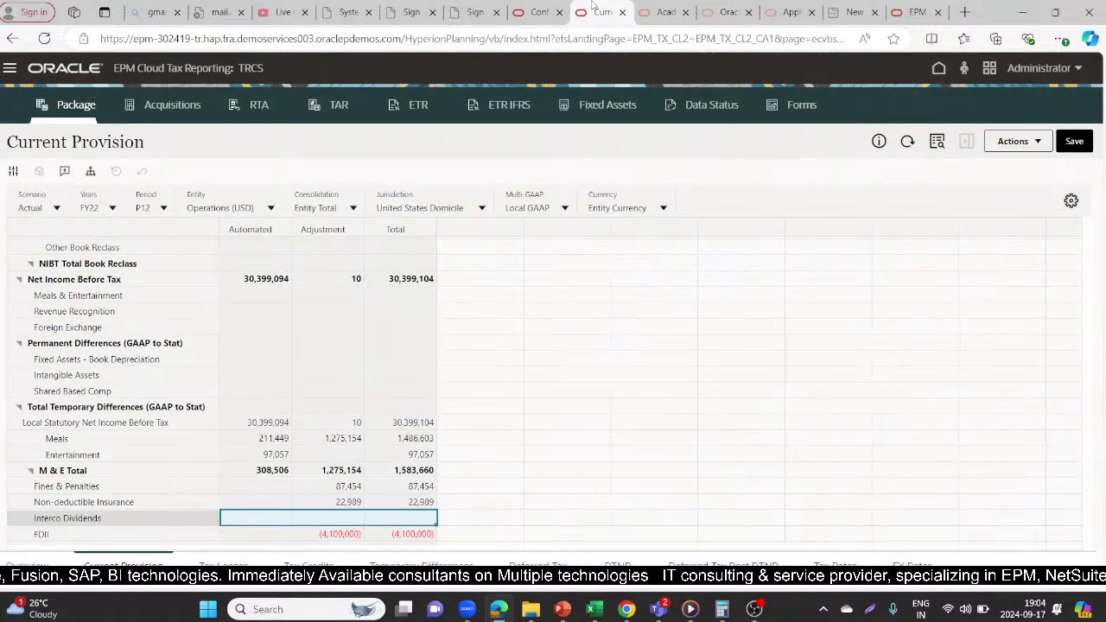
click(547, 6)
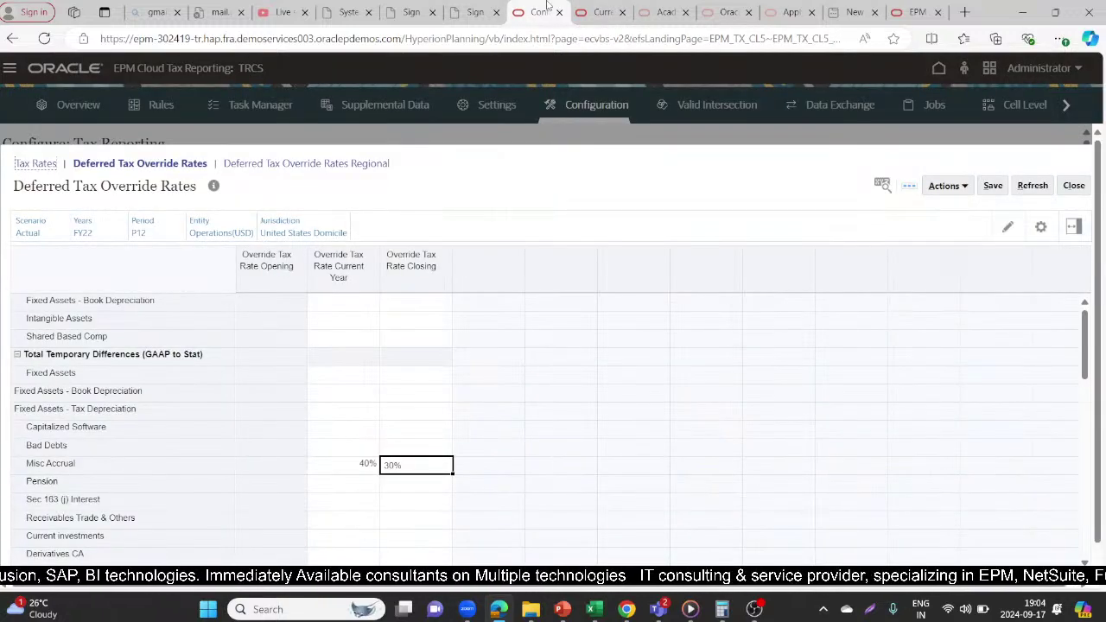
click(596, 7)
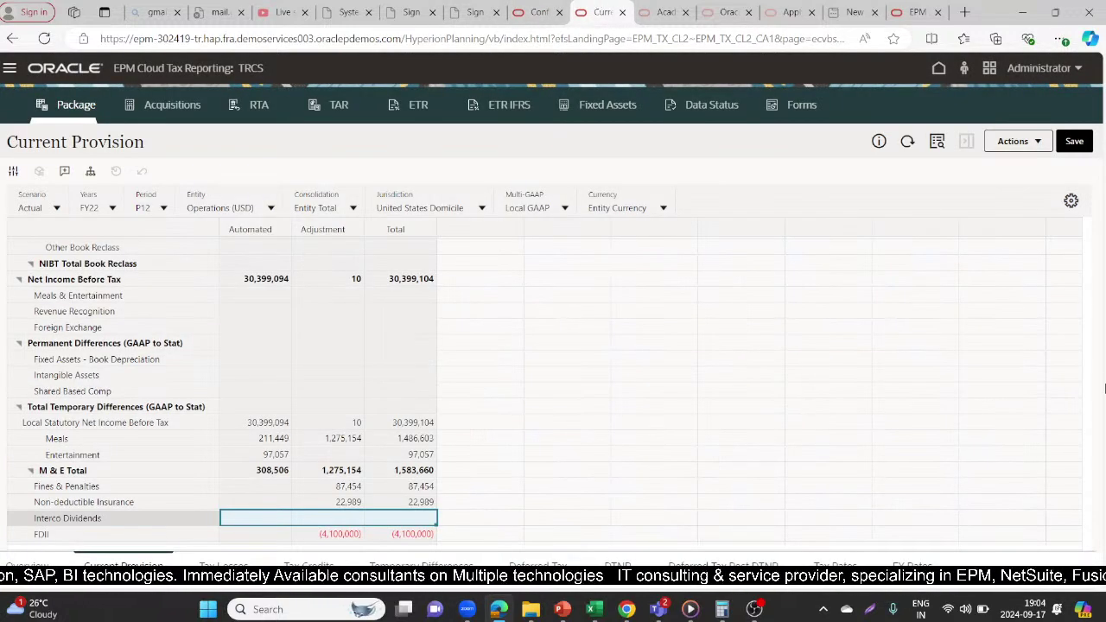
drag(1078, 291, 1078, 317)
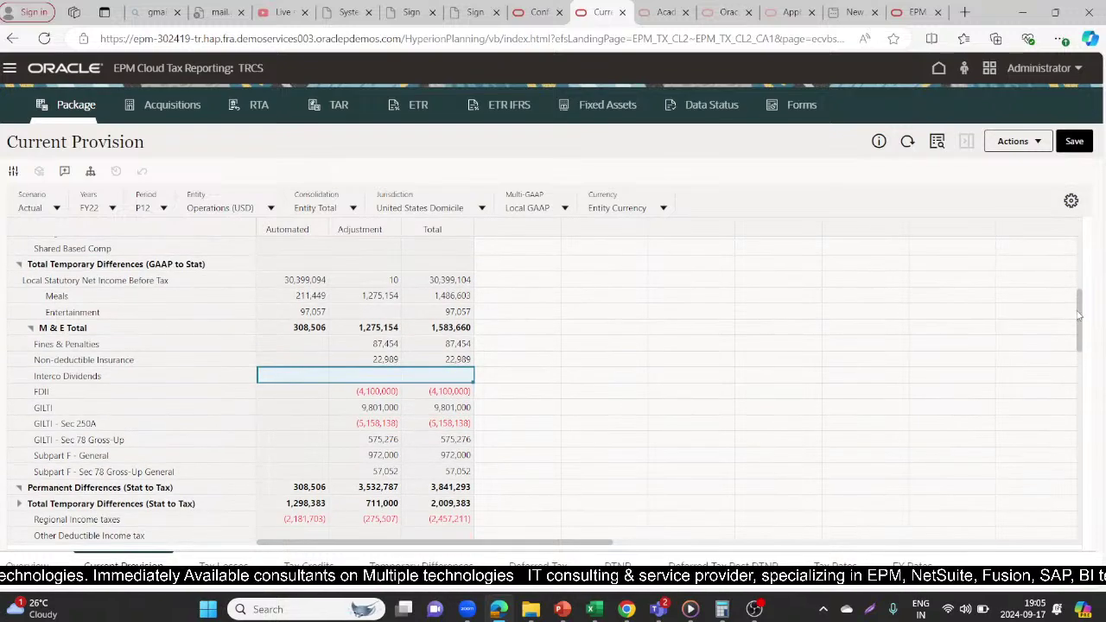
Step: Examine the Deferred Tax Override Rates accounts from Misc Accrual to Total Temporary Differences (Stat to Tax), checking them against Current Provision
click(531, 7)
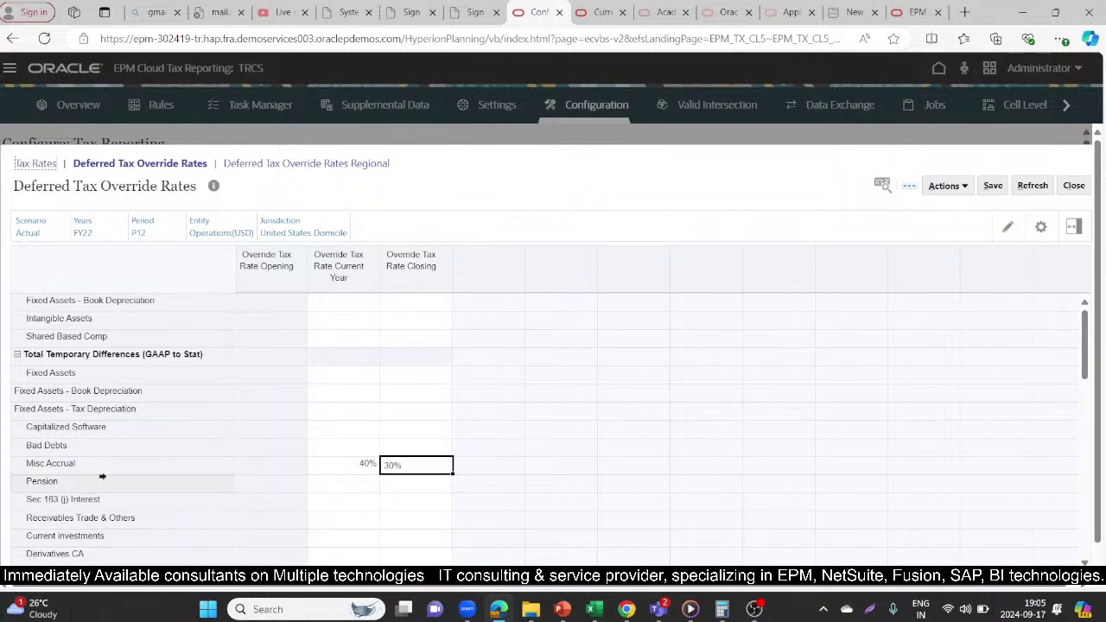
click(595, 7)
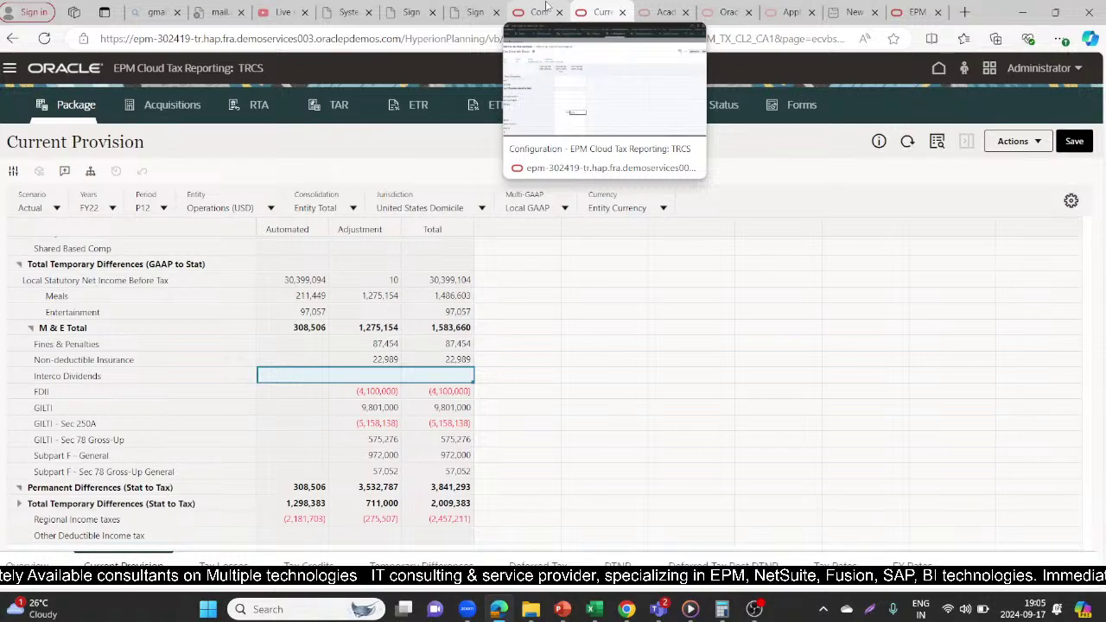
click(545, 9)
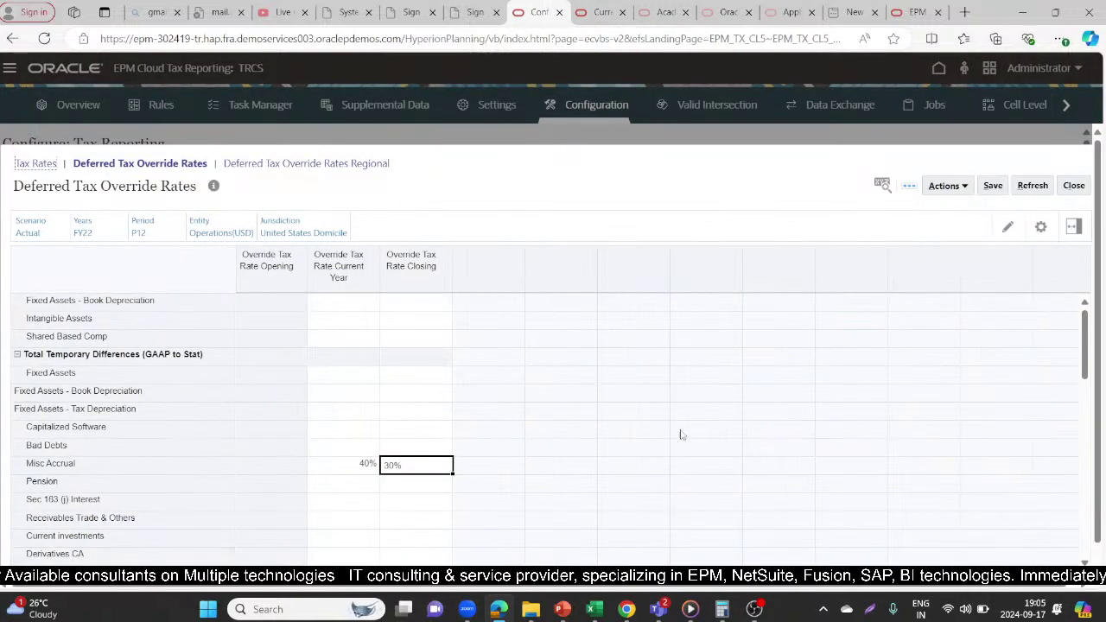
drag(1082, 332, 1085, 357)
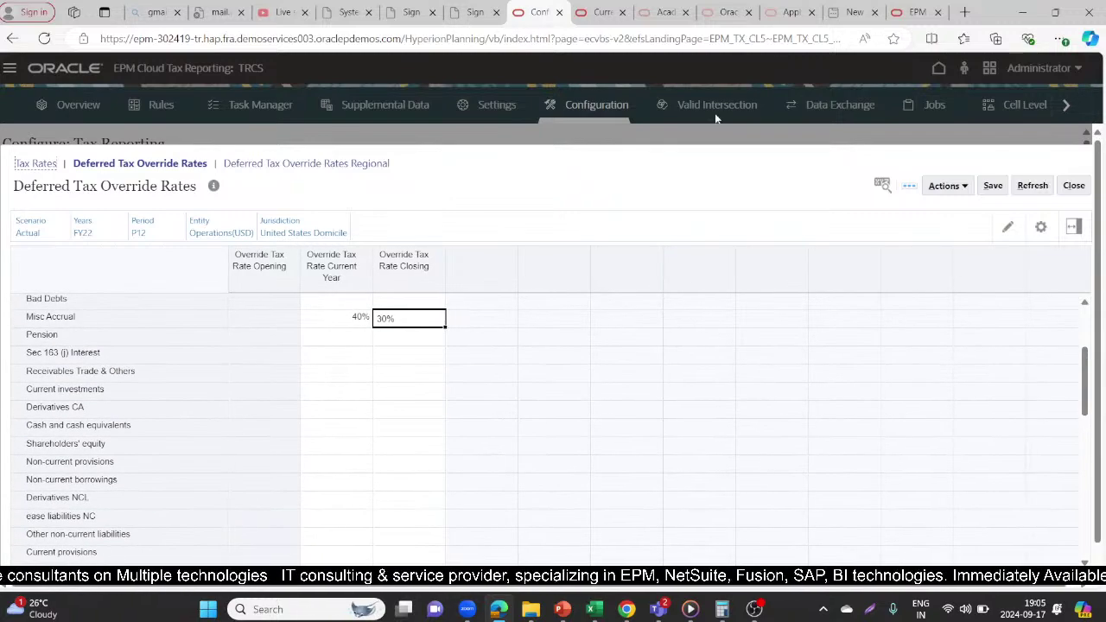
click(611, 11)
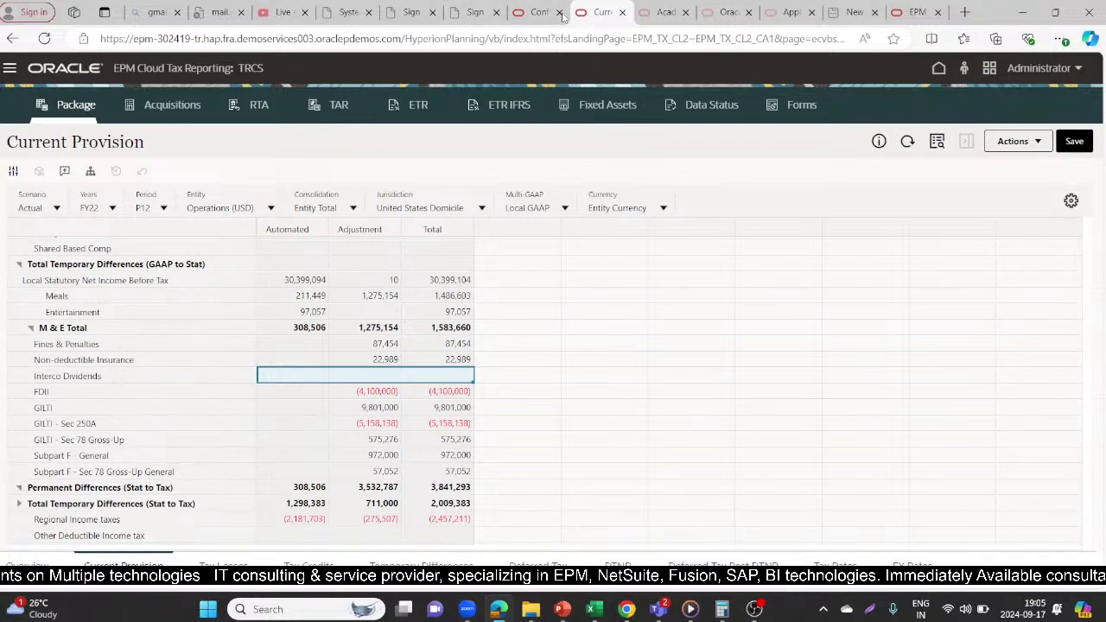
click(533, 10)
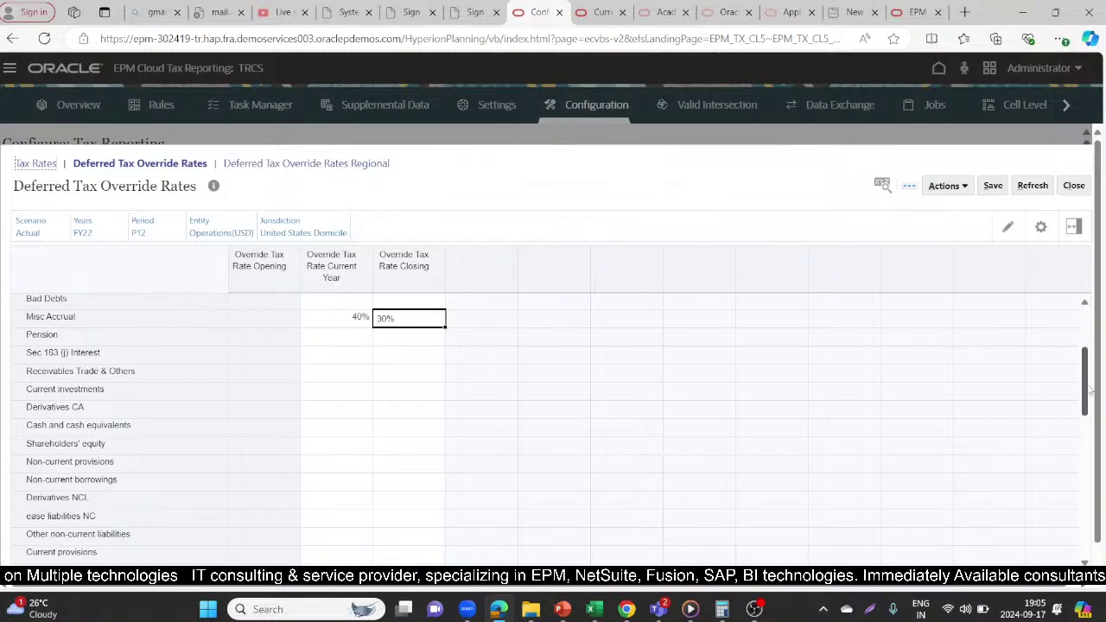
drag(1087, 385, 1090, 432)
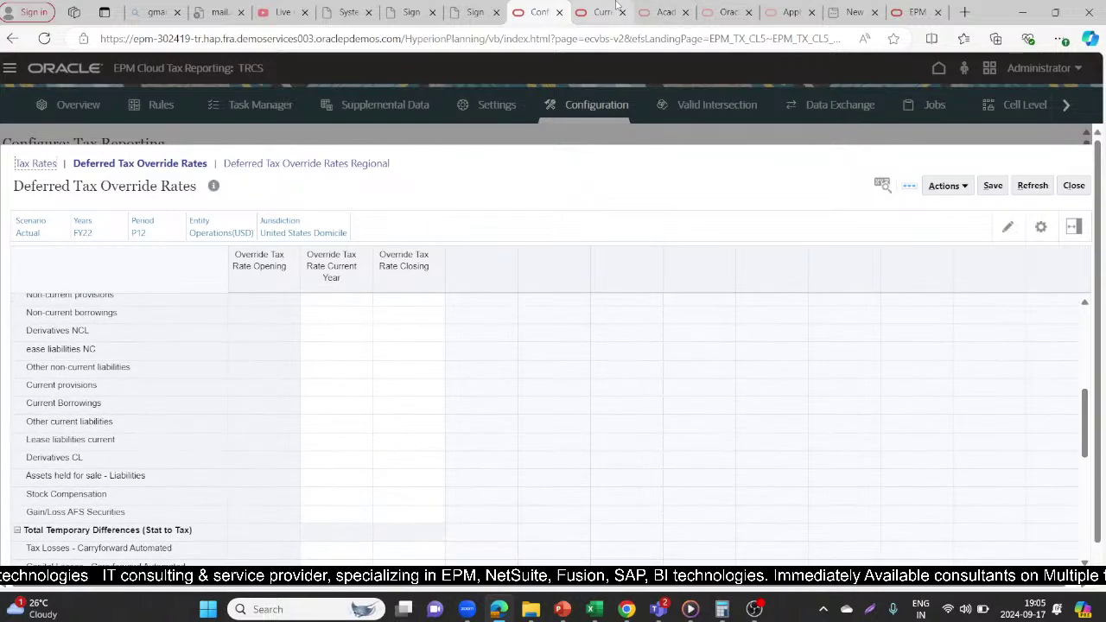
click(615, 10)
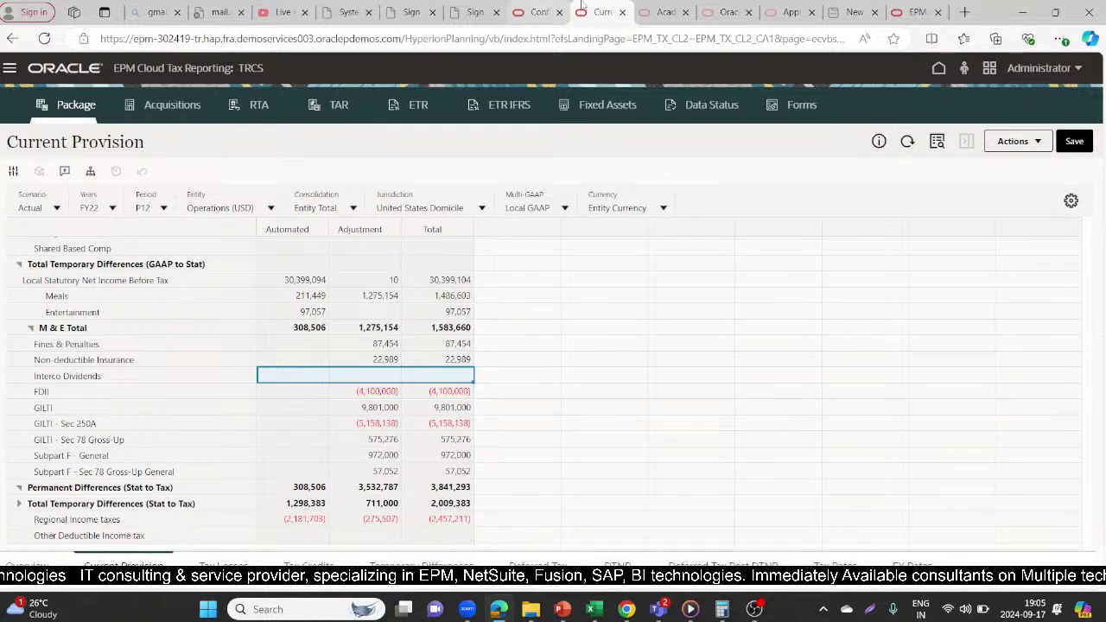
Step: Go through the whole Deferred Tax Override Rates account list, including the regional tax losses and credits, alternating with Current Provision
click(535, 11)
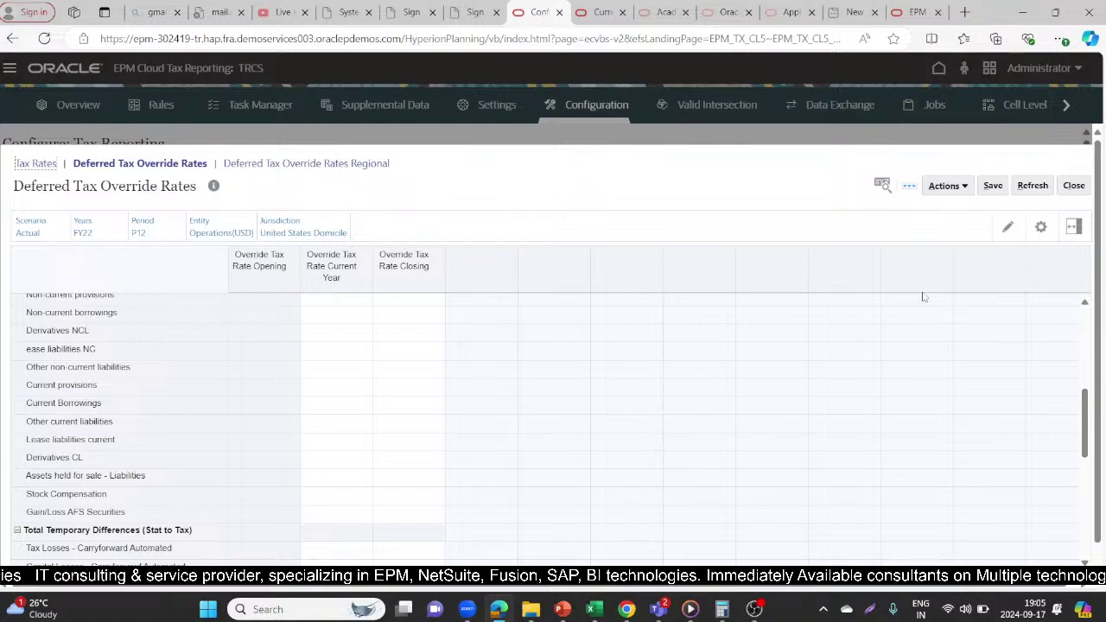
click(597, 11)
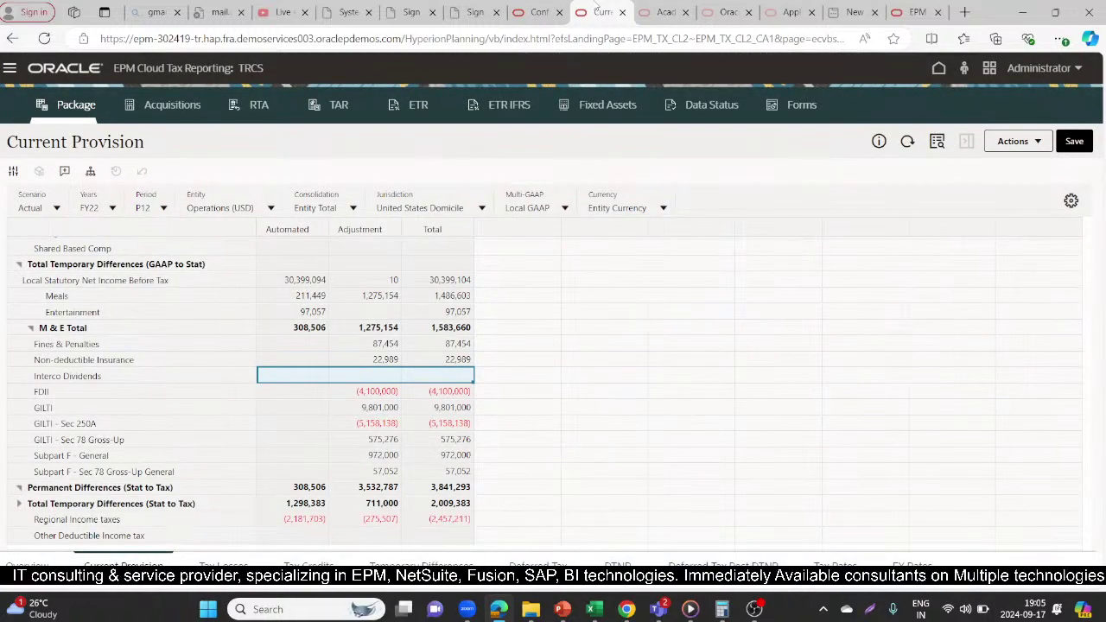
click(535, 11)
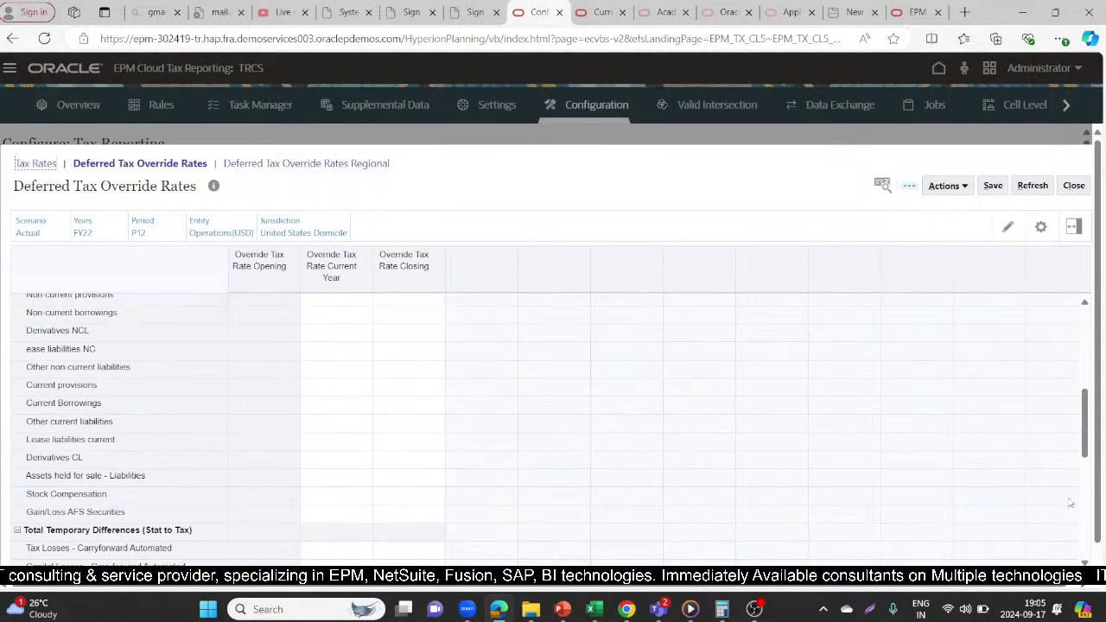
drag(1080, 427, 1076, 300)
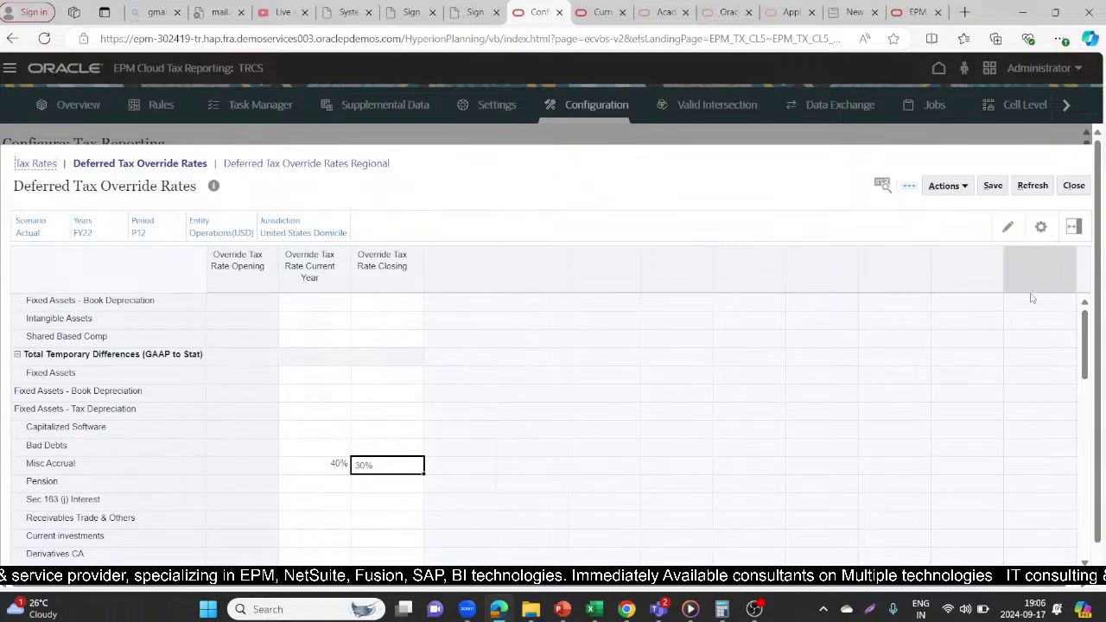
click(609, 11)
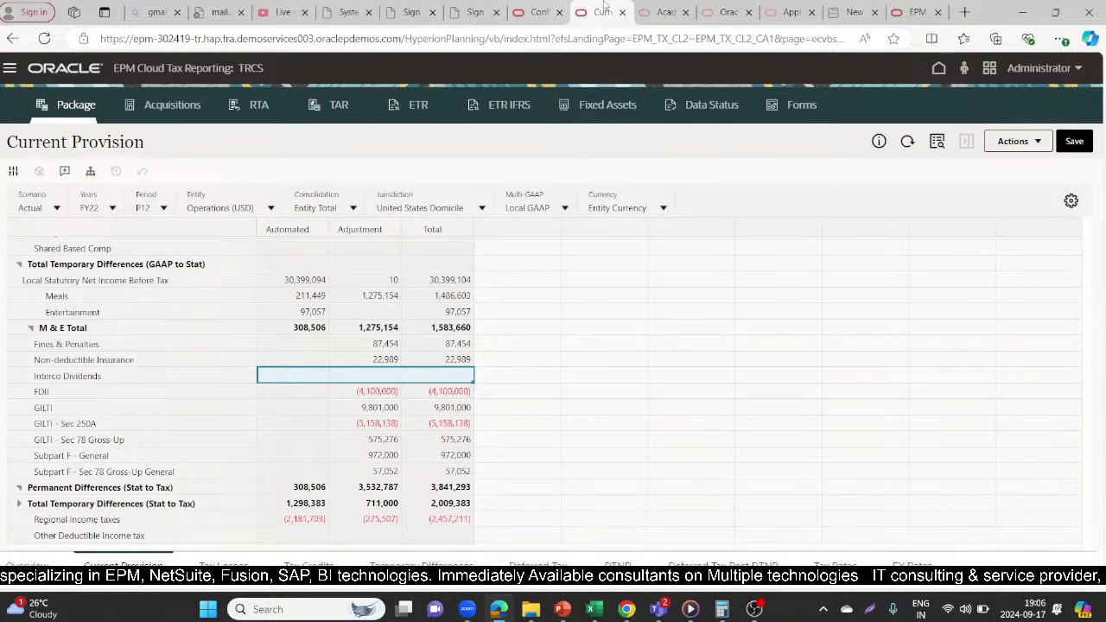
click(537, 12)
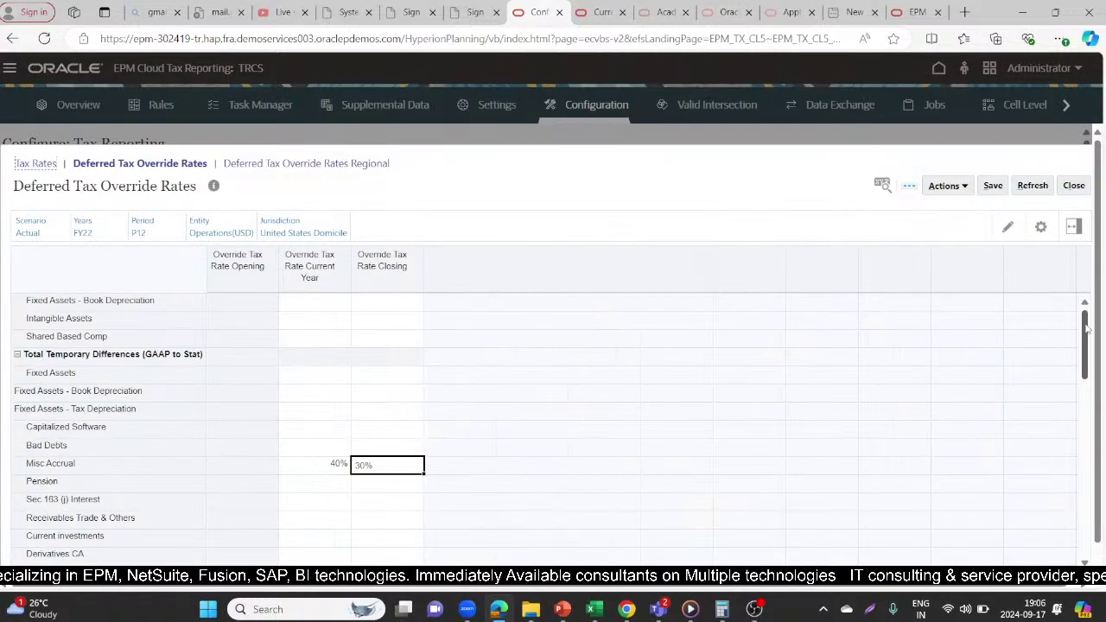
drag(1084, 343, 1079, 527)
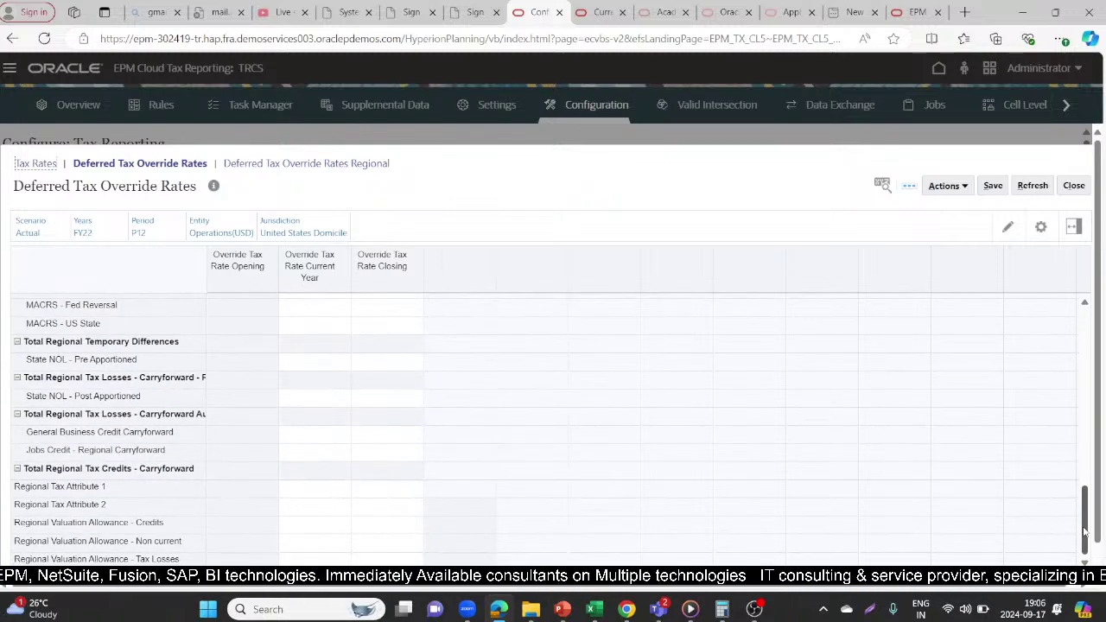
drag(1084, 531, 1091, 354)
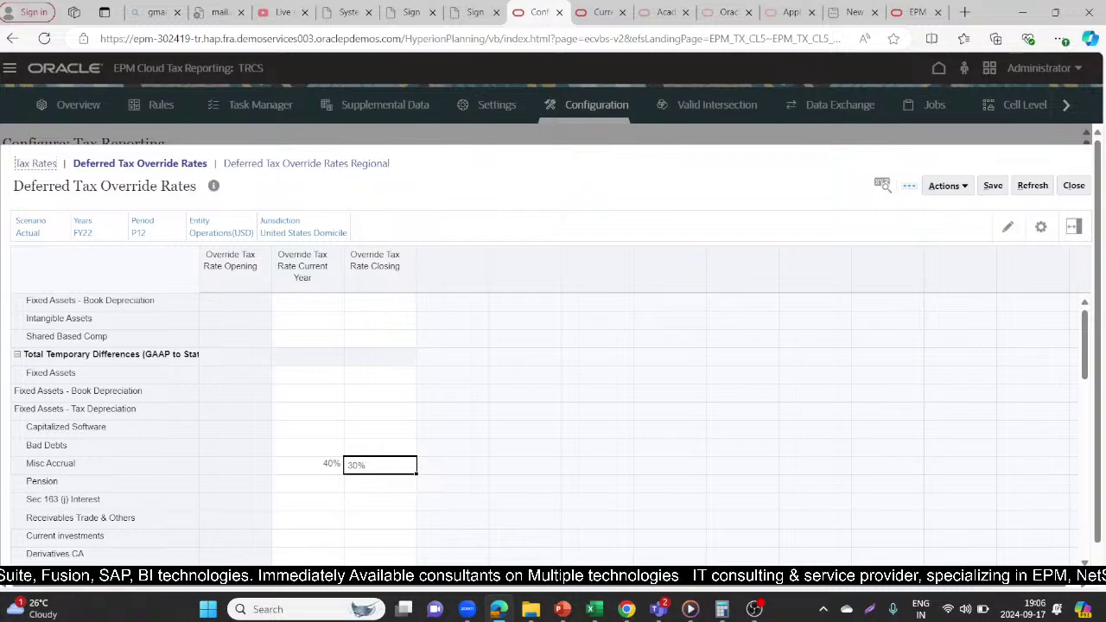
Step: Select the Fixed Assets row in Deferred Tax Override Rates and locate Fixed Assets - Book Depreciation in Current Provision
click(50, 373)
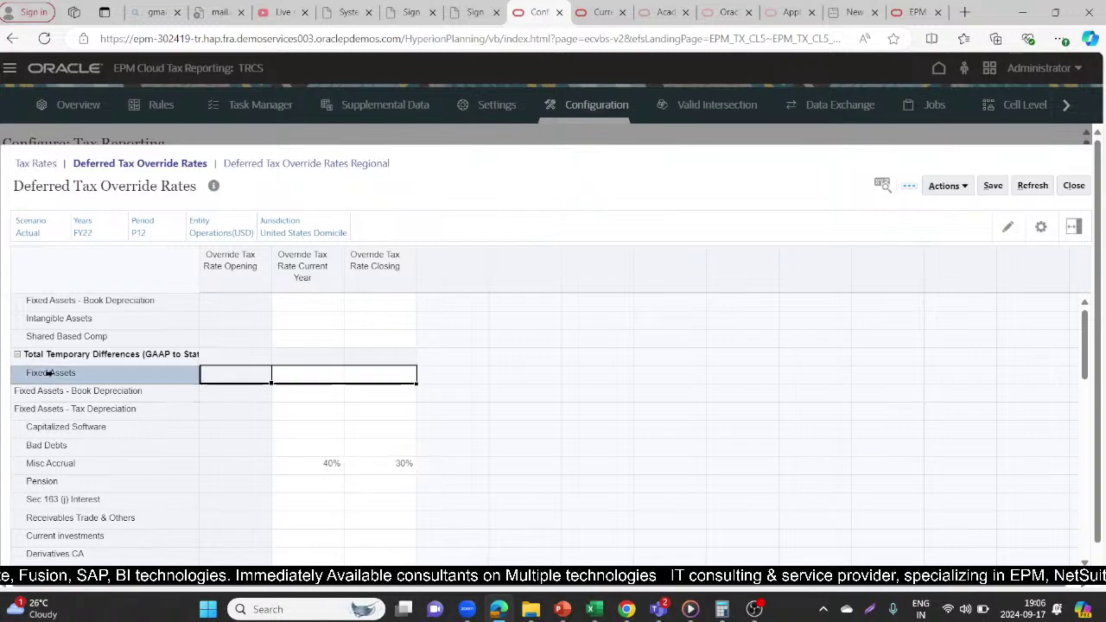
click(597, 12)
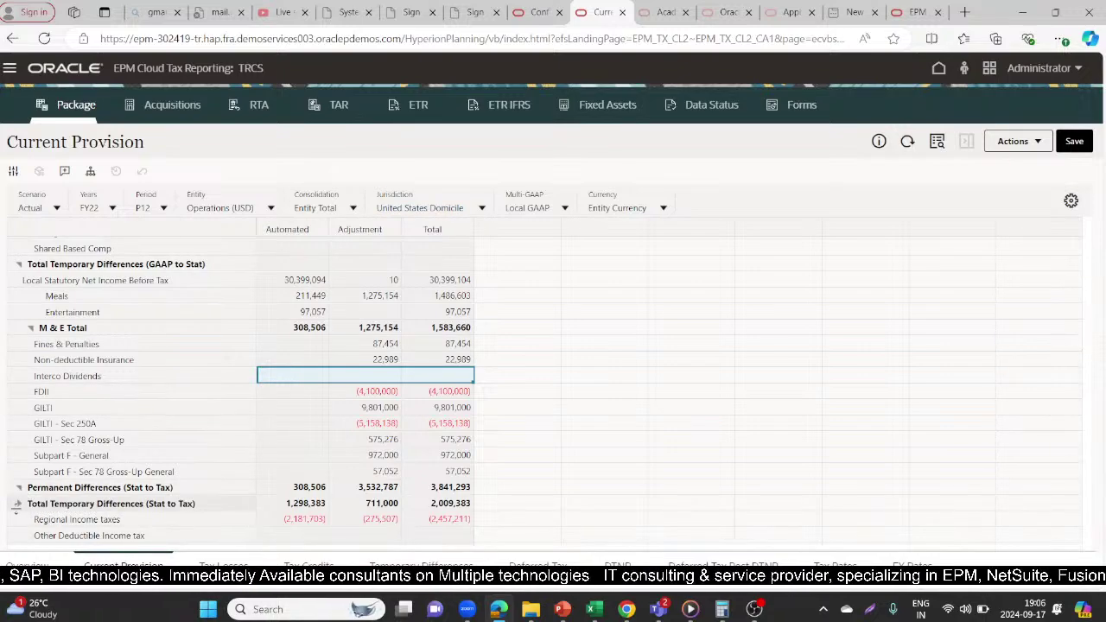
drag(1079, 330, 1082, 290)
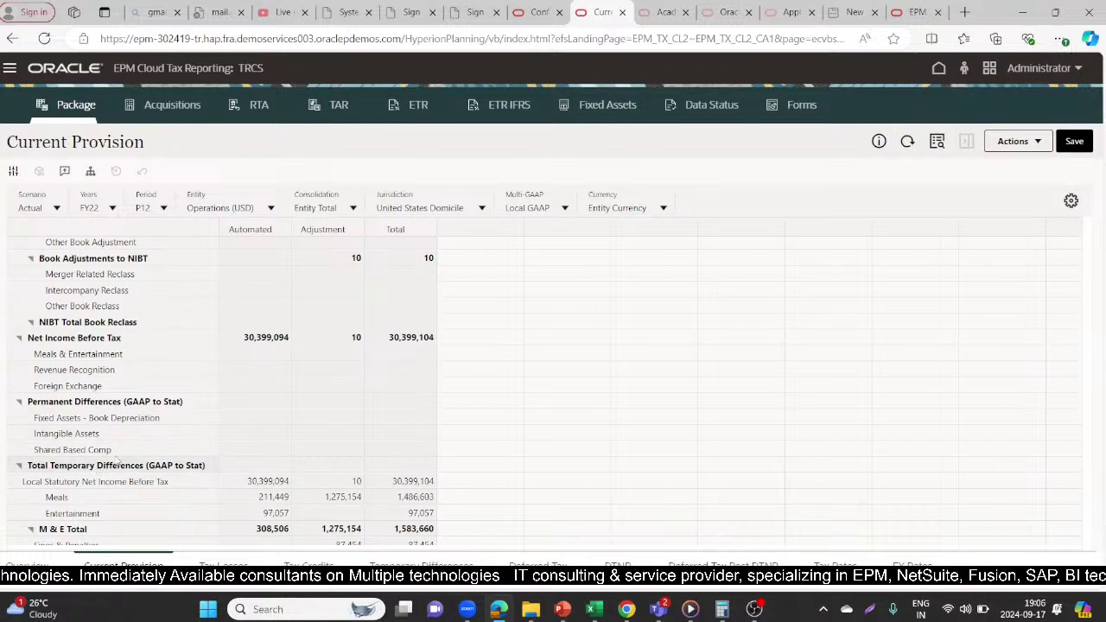
click(136, 417)
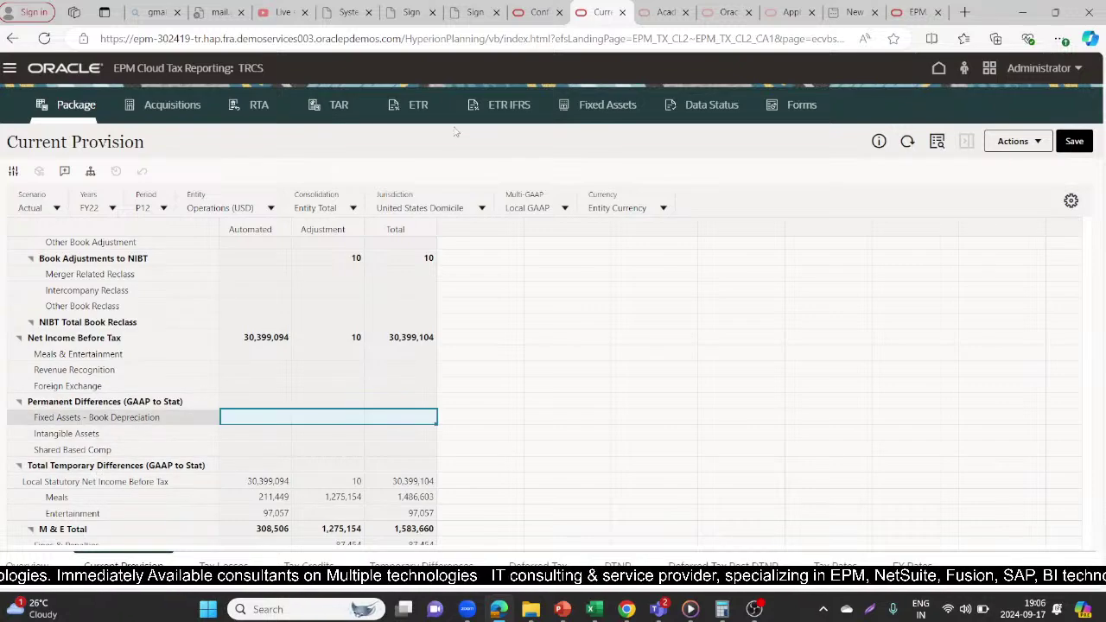
Step: Set Consolidation to Entity Input and expand Permanent Differences (Stat to Tax) plus the GAAP to Stat permanent and temporary differences
click(353, 212)
click(325, 271)
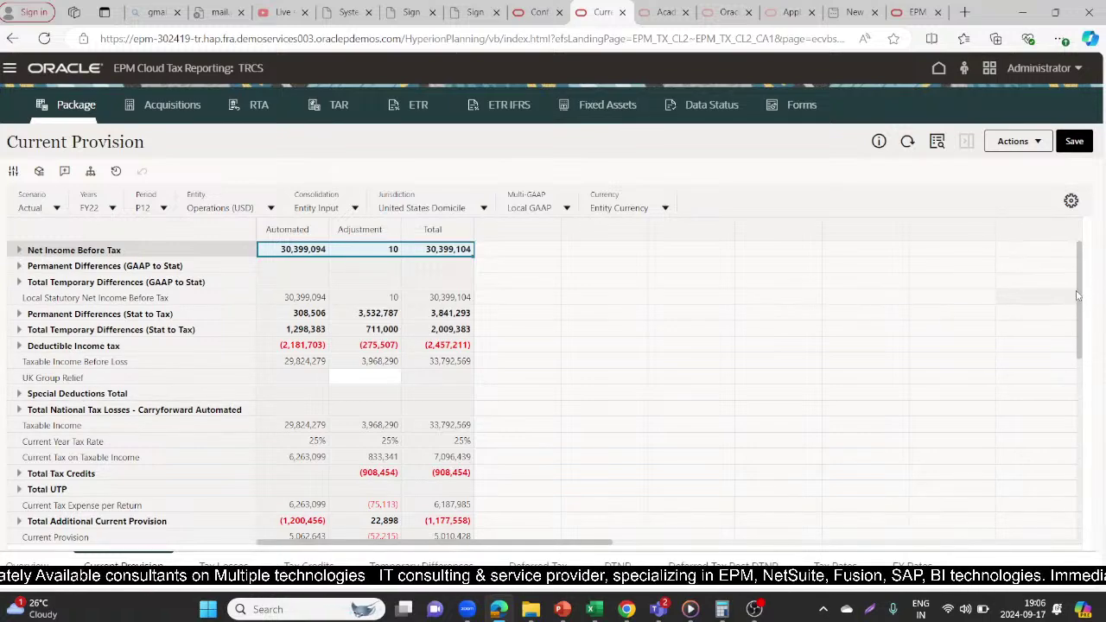
click(1080, 336)
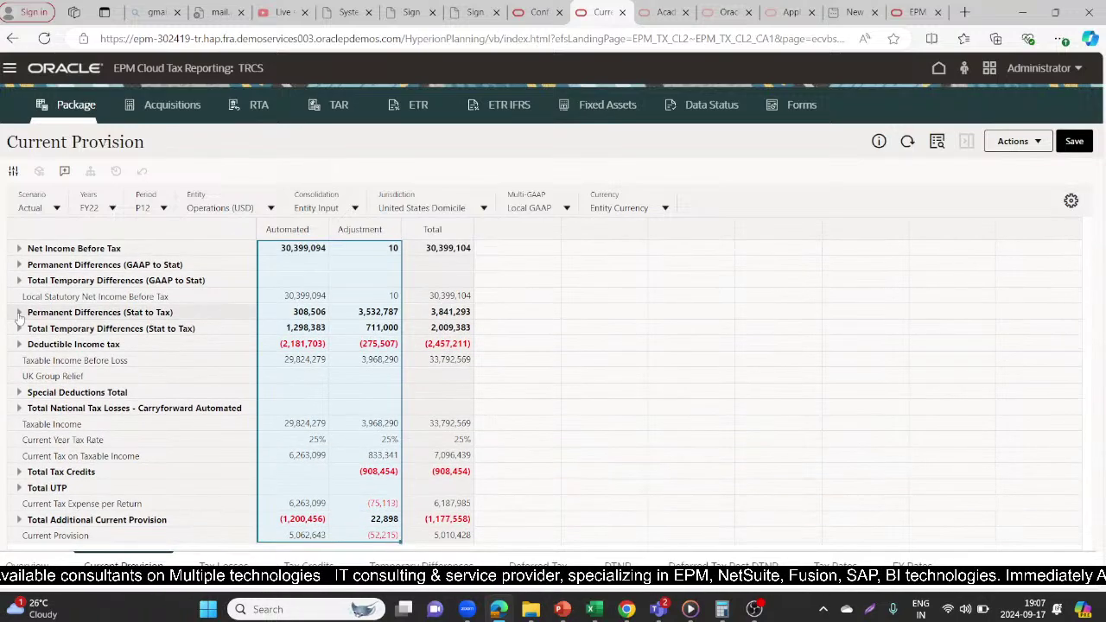
click(19, 312)
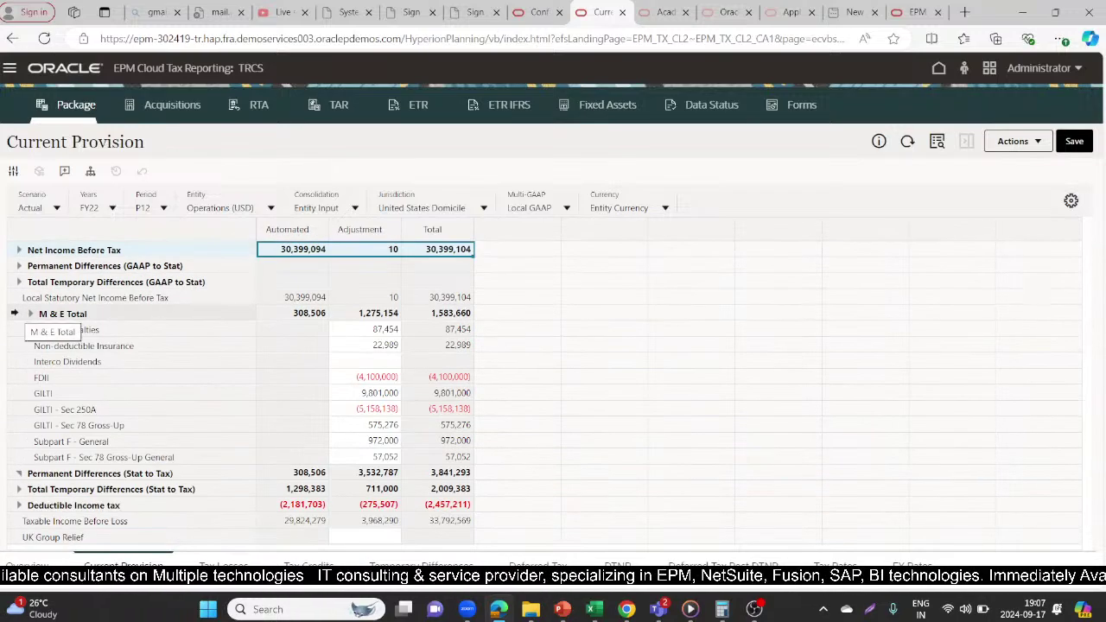
click(18, 265)
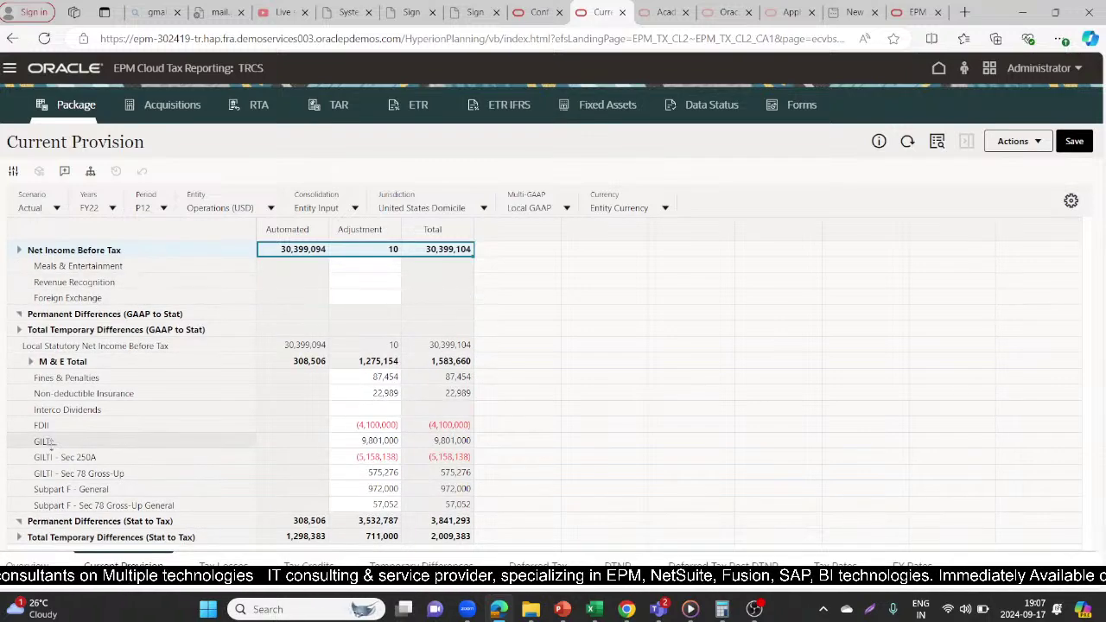
click(17, 330)
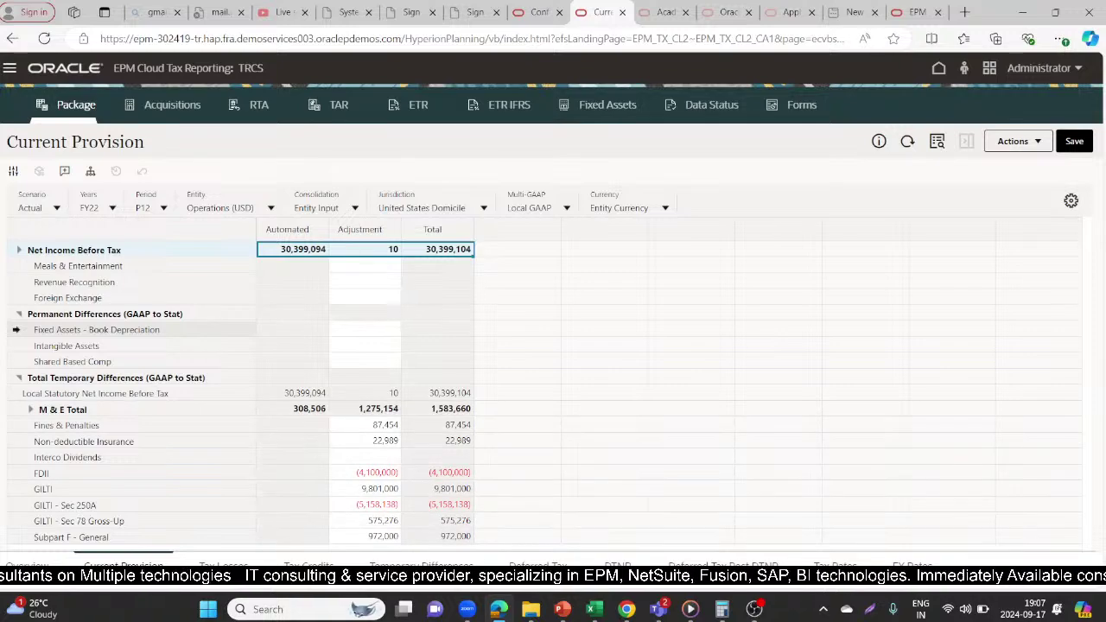
Step: Enter a 500,000 adjustment for Fixed Assets - Book Depreciation, save the form and dismiss the save message
click(363, 329)
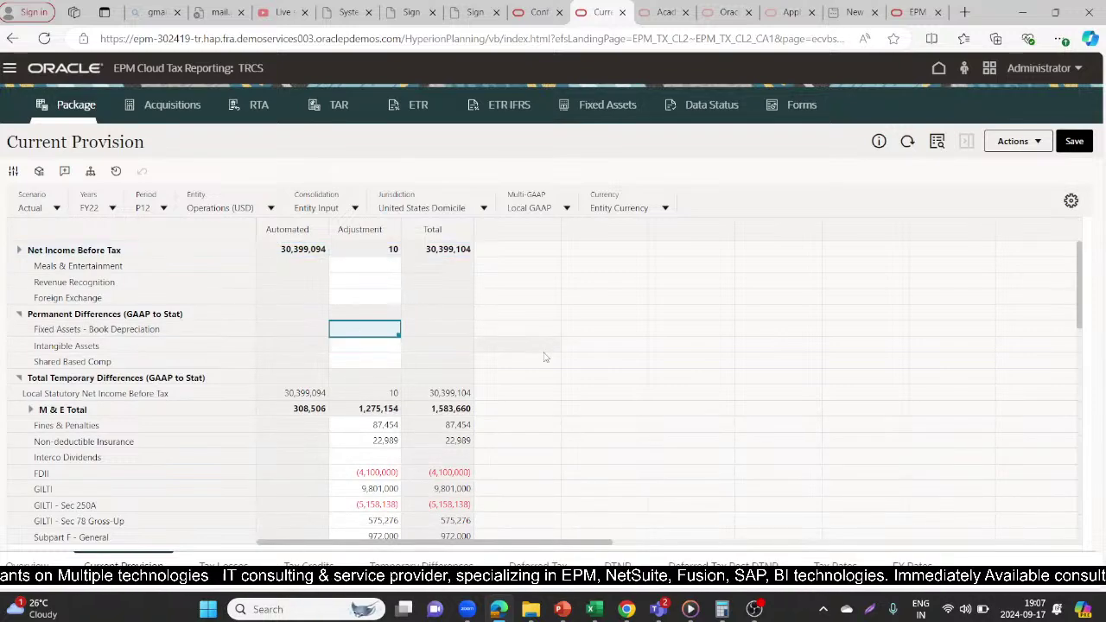
text(50)
text(0)
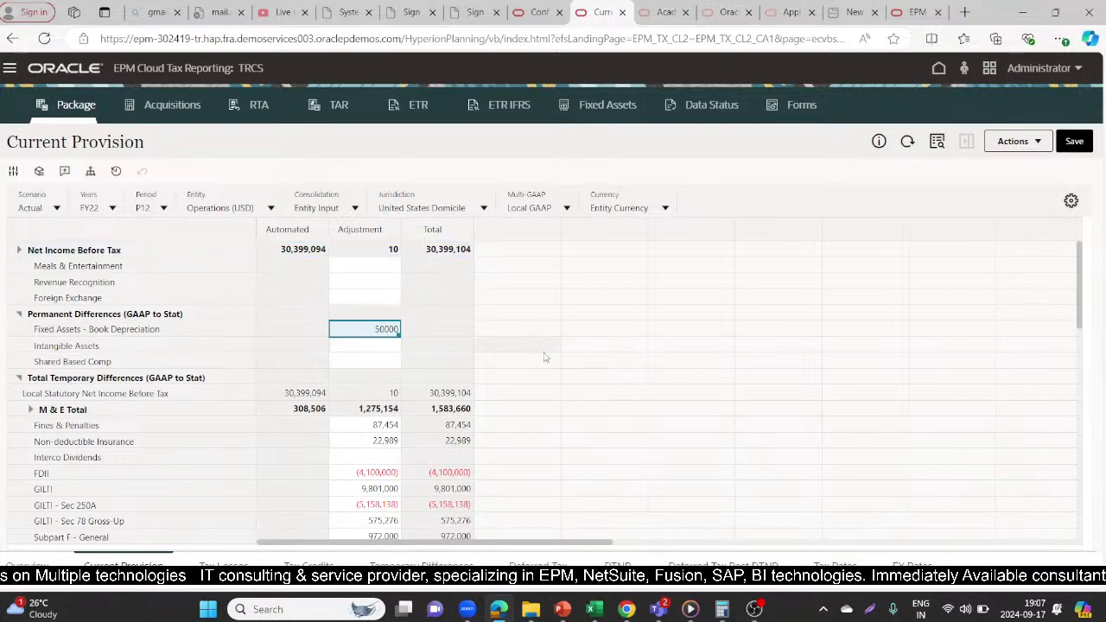
text(,000)
key(Return)
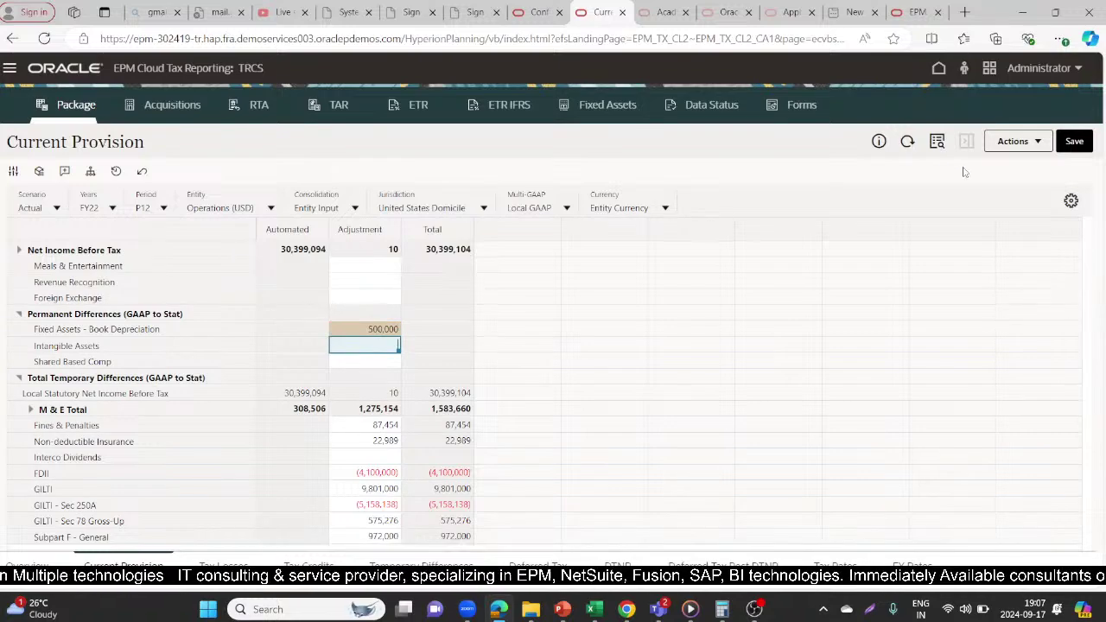
click(1073, 140)
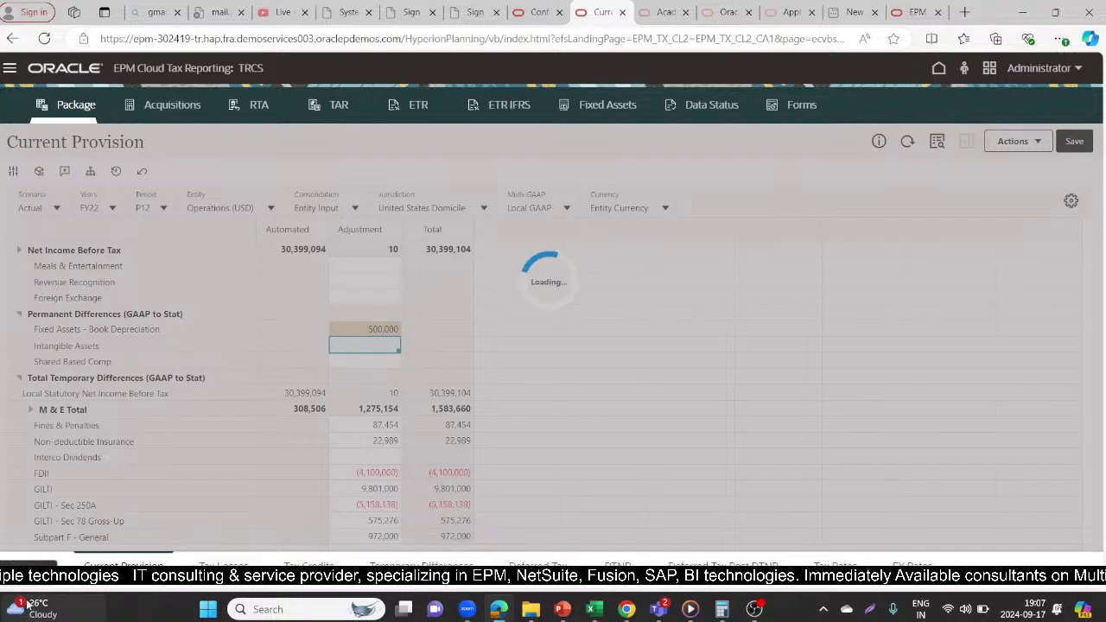
mouse_move(28, 604)
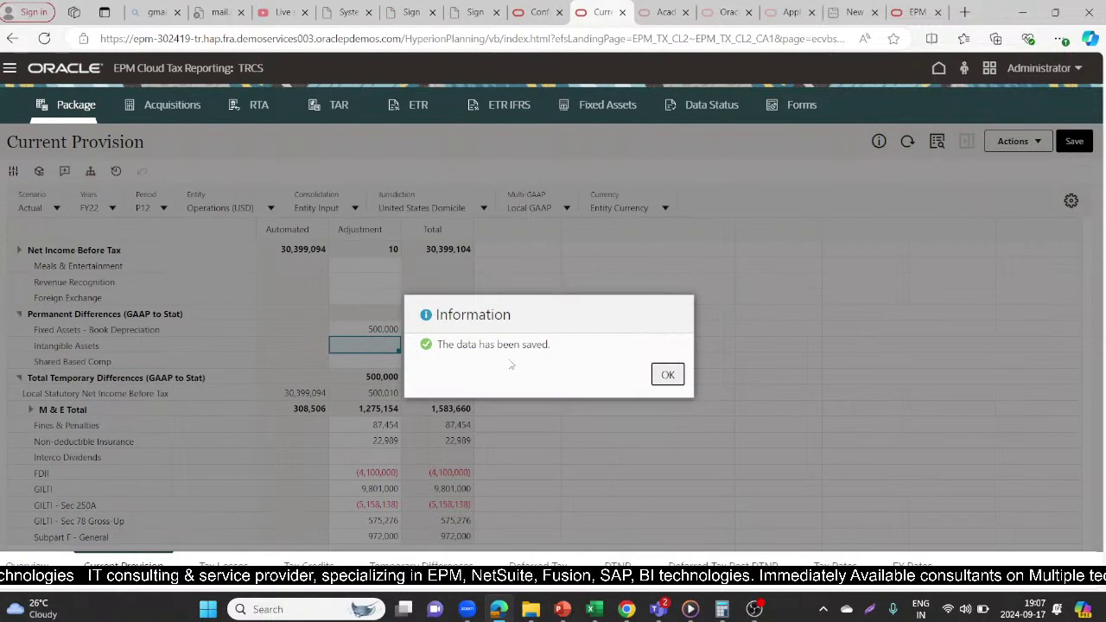
click(670, 373)
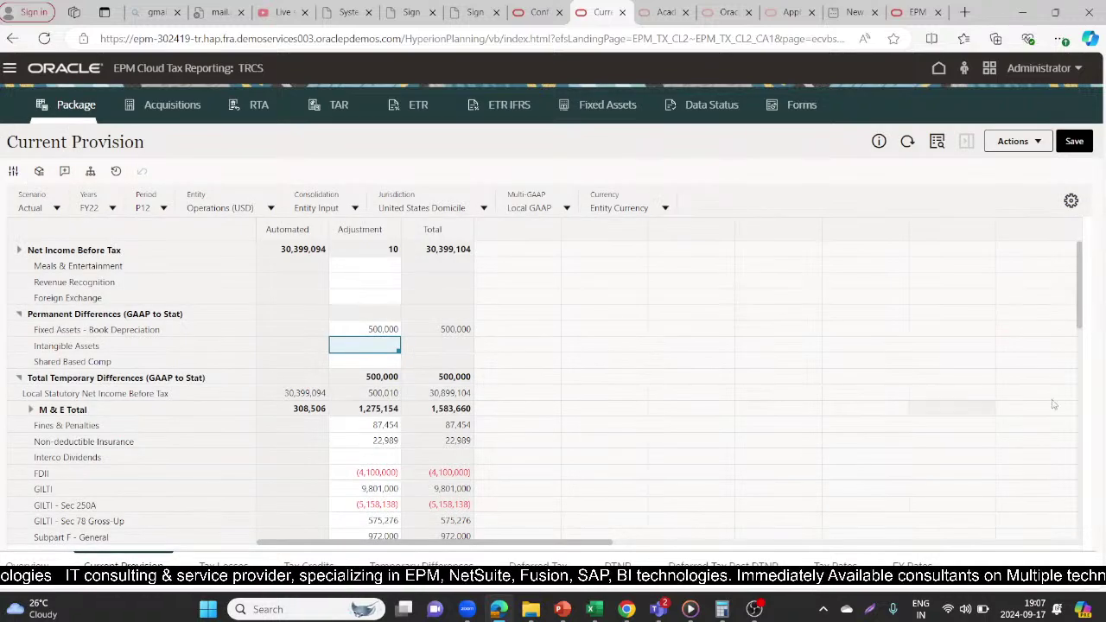
Step: Examine the Current Provision rows from the GAAP to Stat differences down to Total Additional Current Provision
scroll(1077, 370, down, 2)
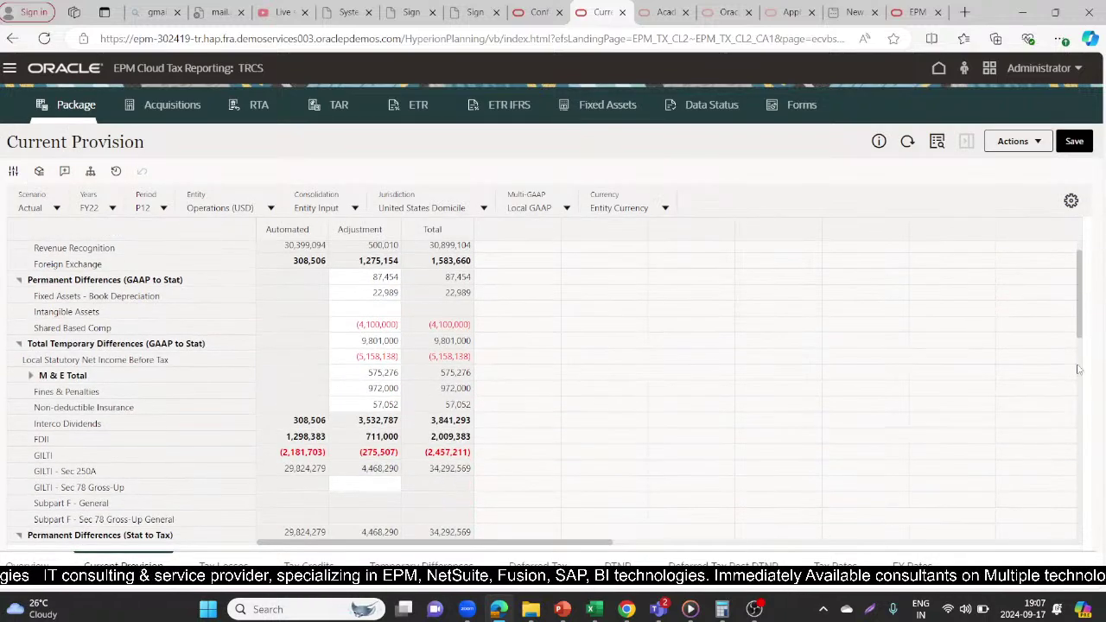
scroll(1077, 369, down, 5)
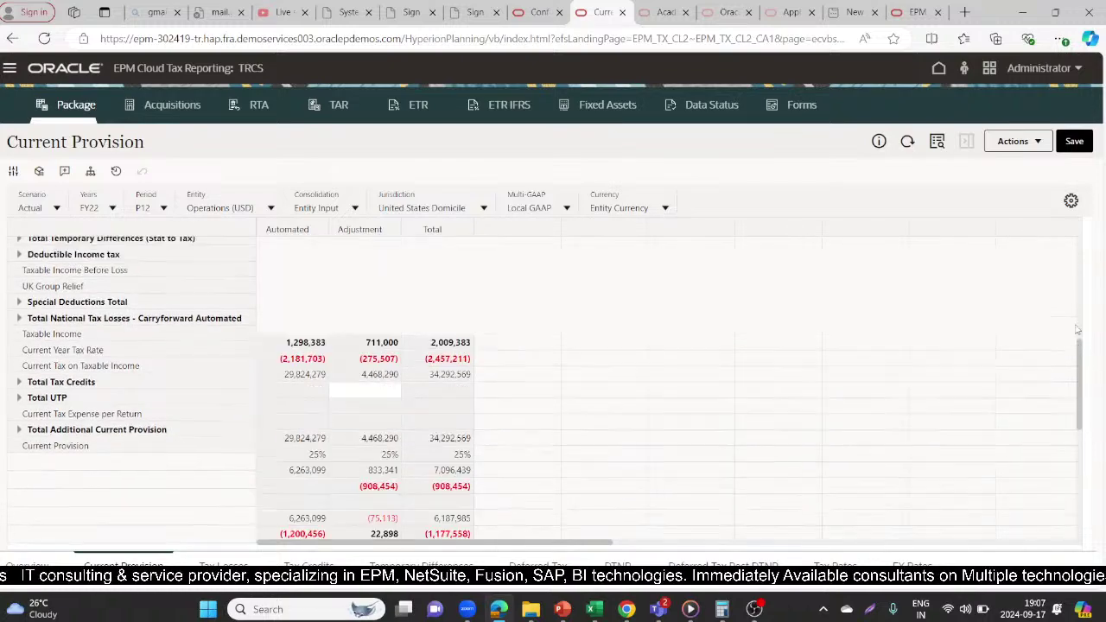
scroll(1077, 330, up, 5)
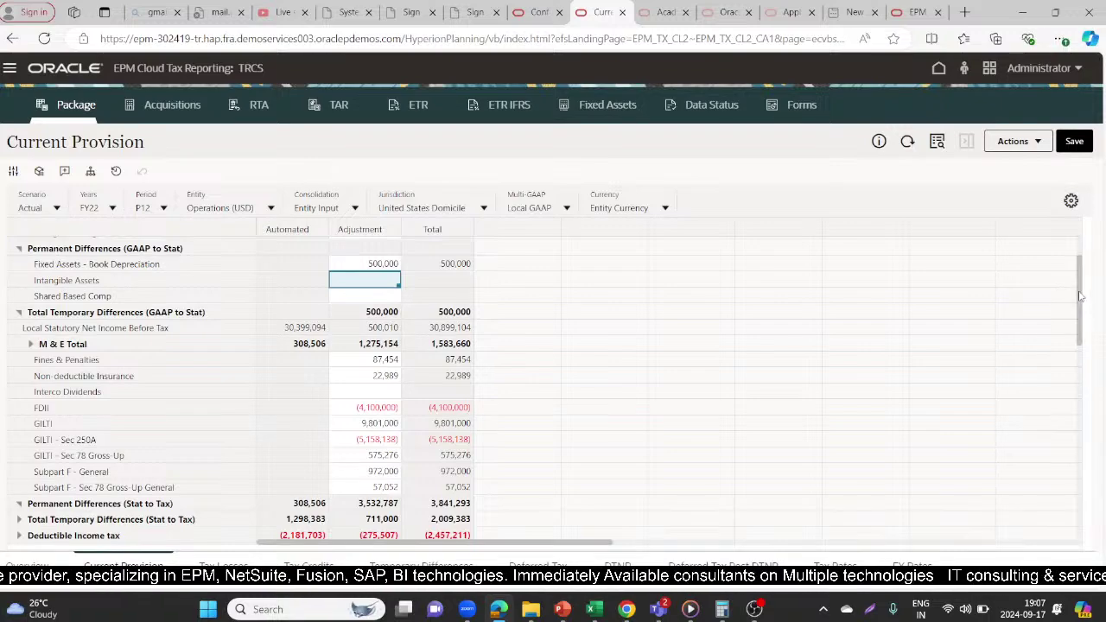
drag(1079, 297, 1077, 349)
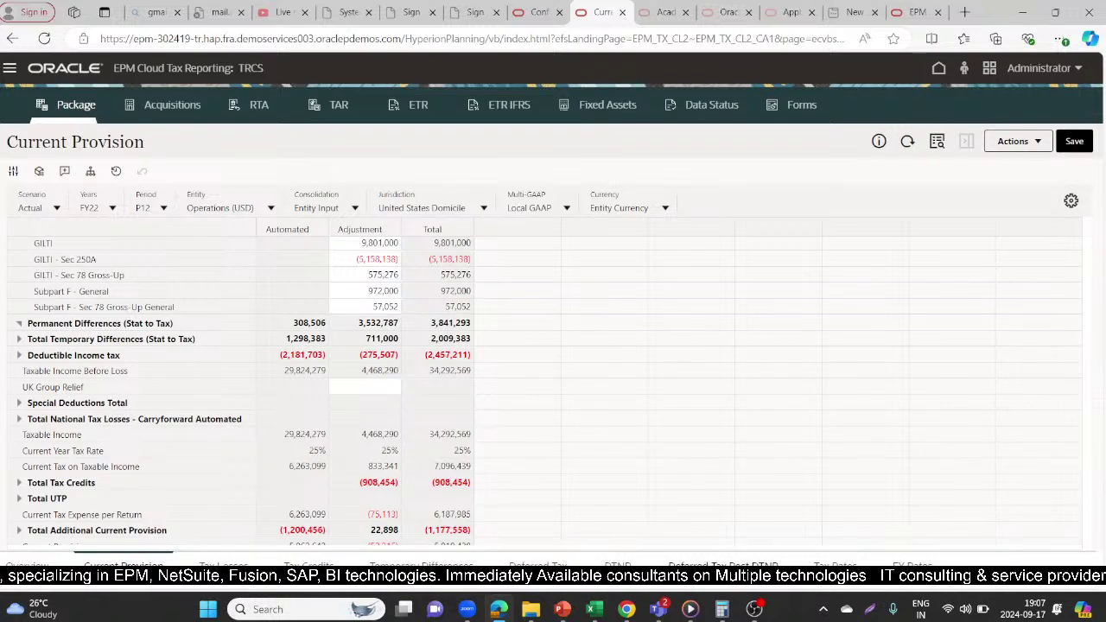
scroll(16, 486, up, 3)
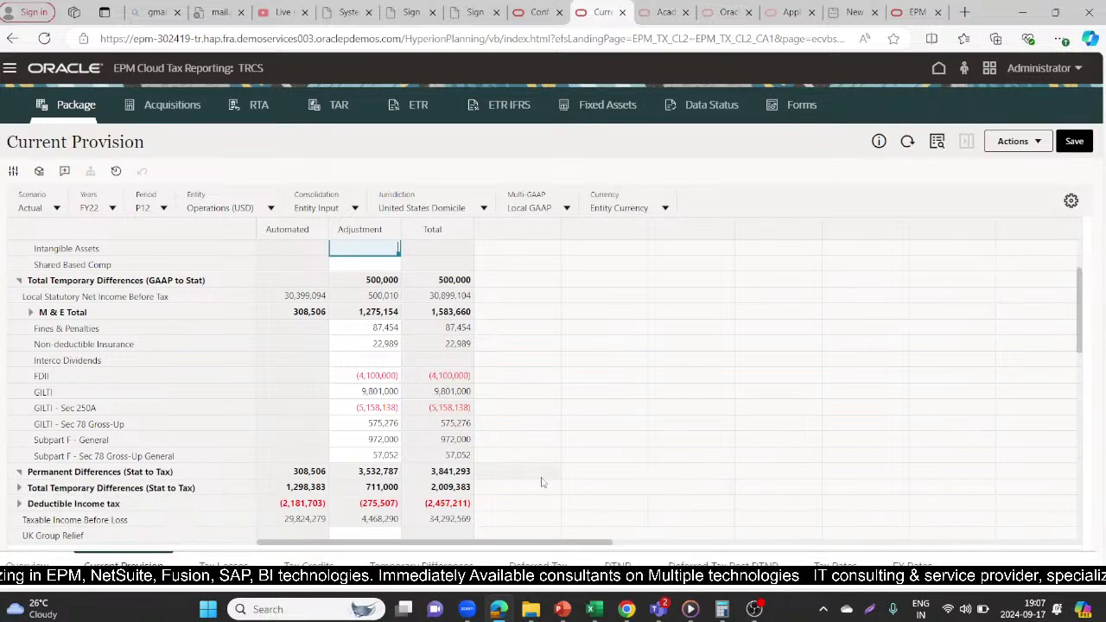
Step: In Deferred Tax Override Rates, set Fixed Assets - Book Depreciation under the GAAP to Stat temporary differences to 40% current year and 30% closing
click(537, 12)
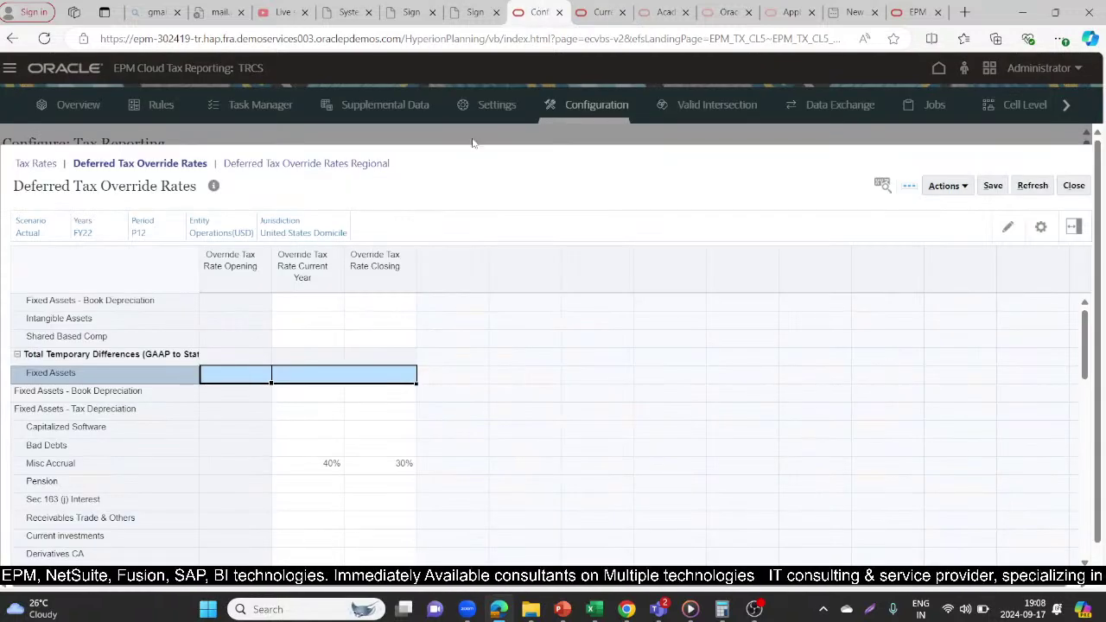
click(289, 400)
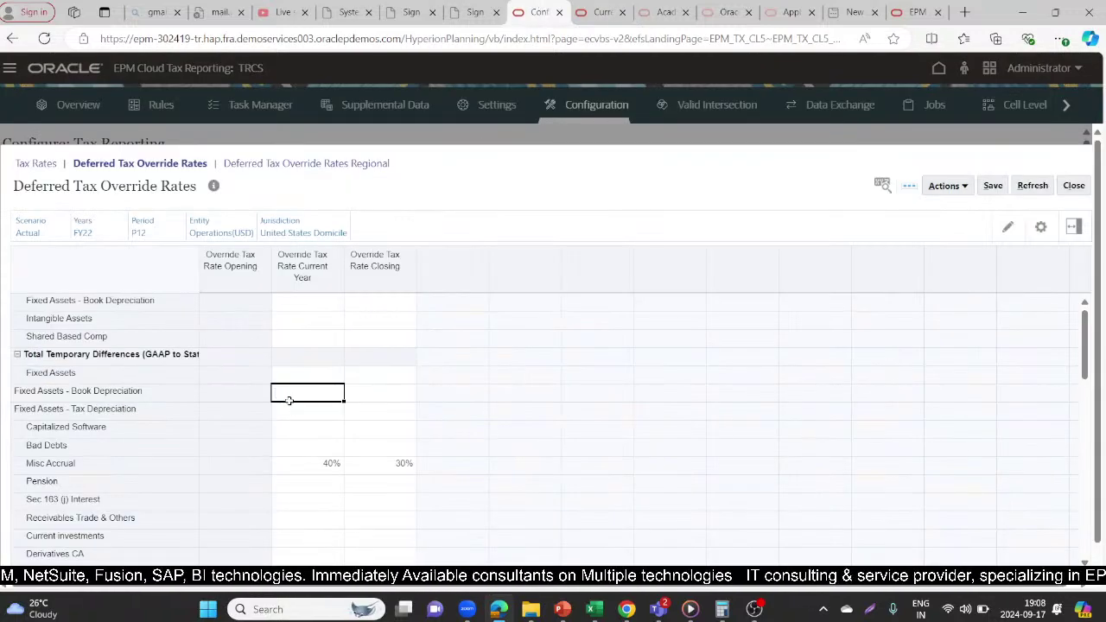
text(40)
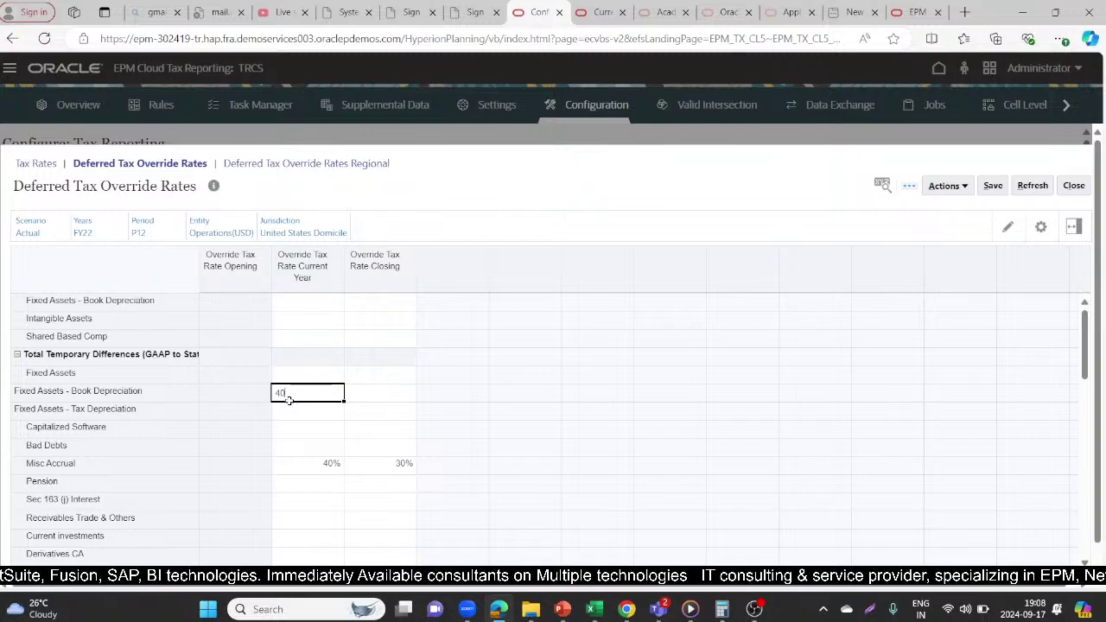
text(%)
click(390, 399)
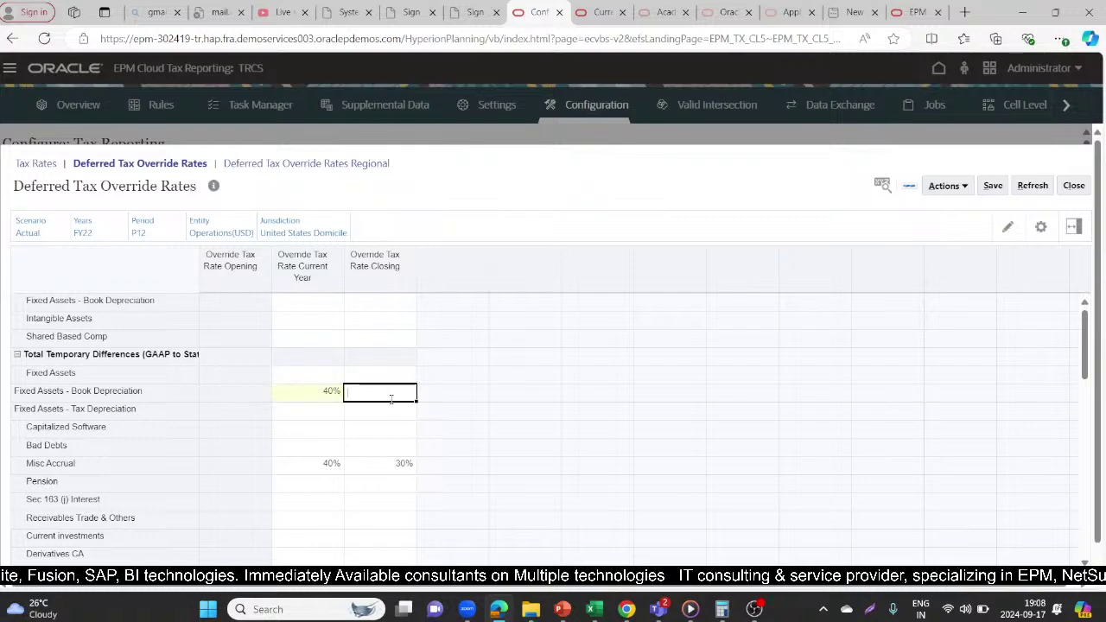
text(30%)
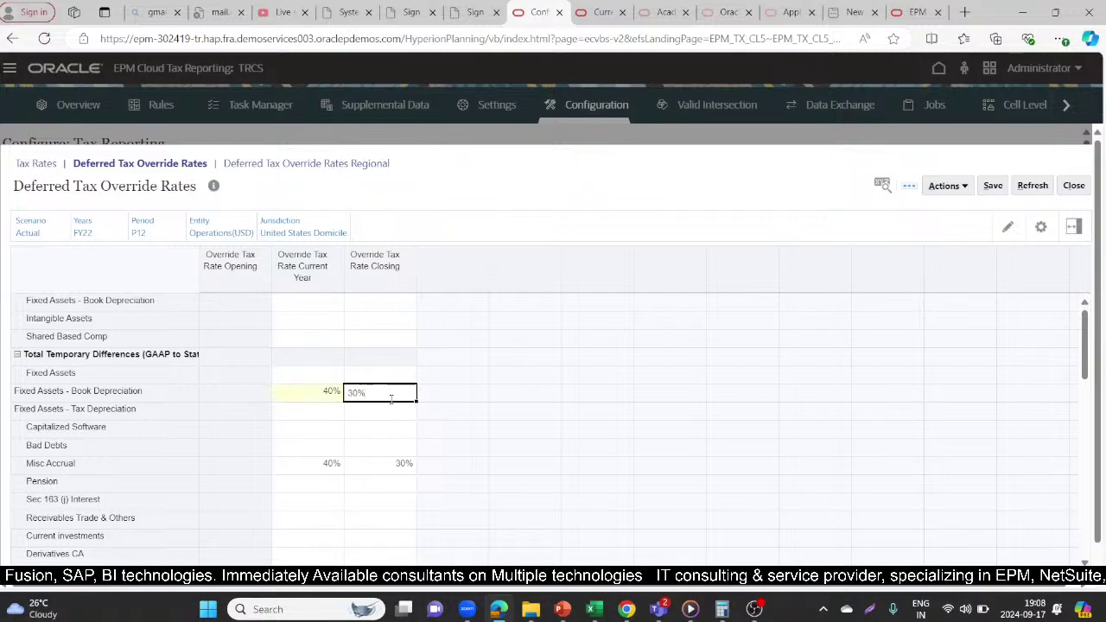
click(473, 417)
Step: Set the Misc Accrual override tax rates for current year and closing to 0%
click(304, 467)
text(0)
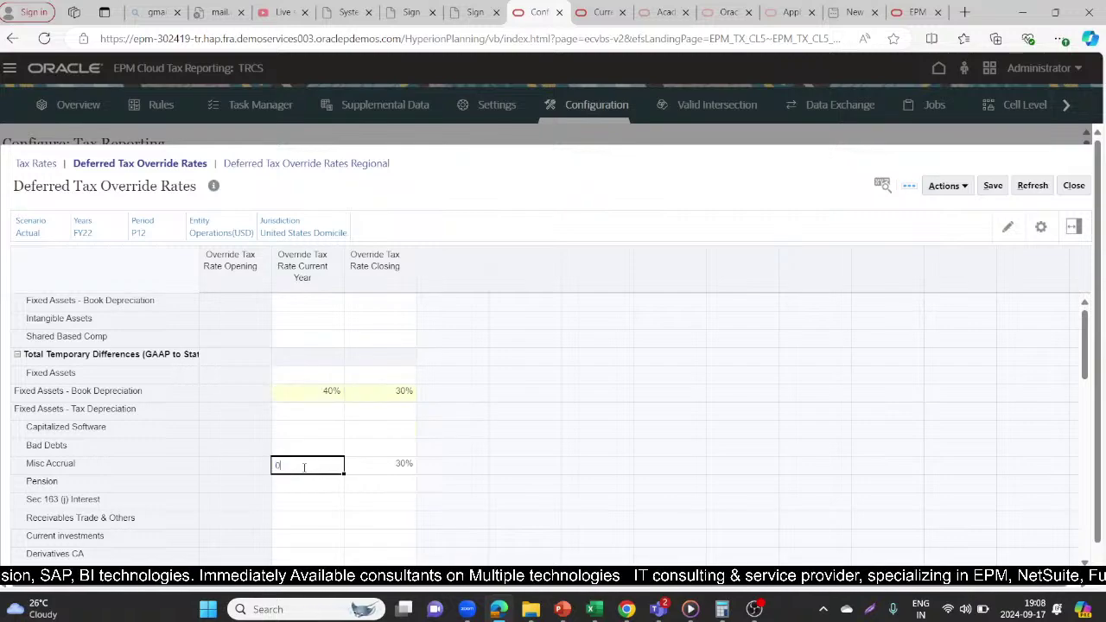
key(Tab)
click(386, 465)
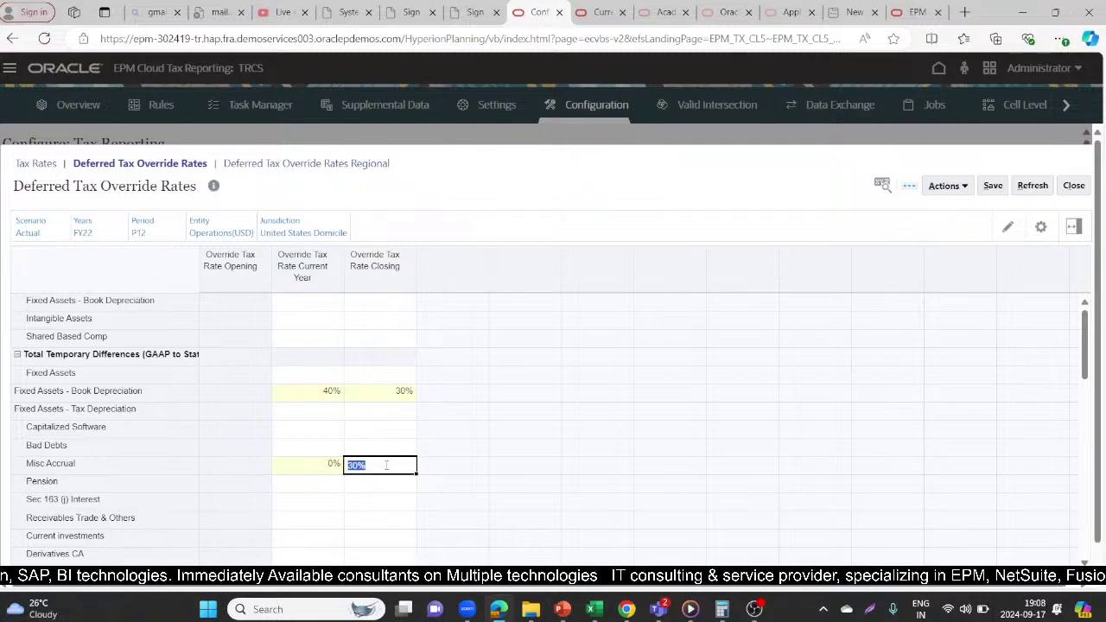
text(0)
click(524, 446)
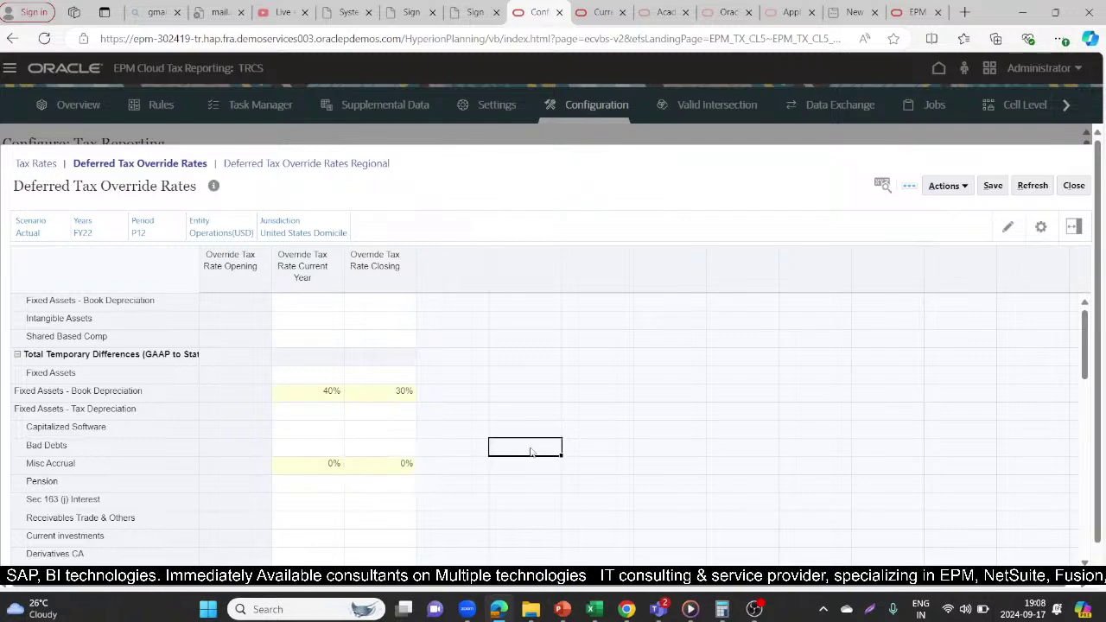
Step: Clear both Misc Accrual override rates, save Deferred Tax Override Rates and dismiss the save message
click(305, 463)
key(Delete)
click(359, 469)
key(Delete)
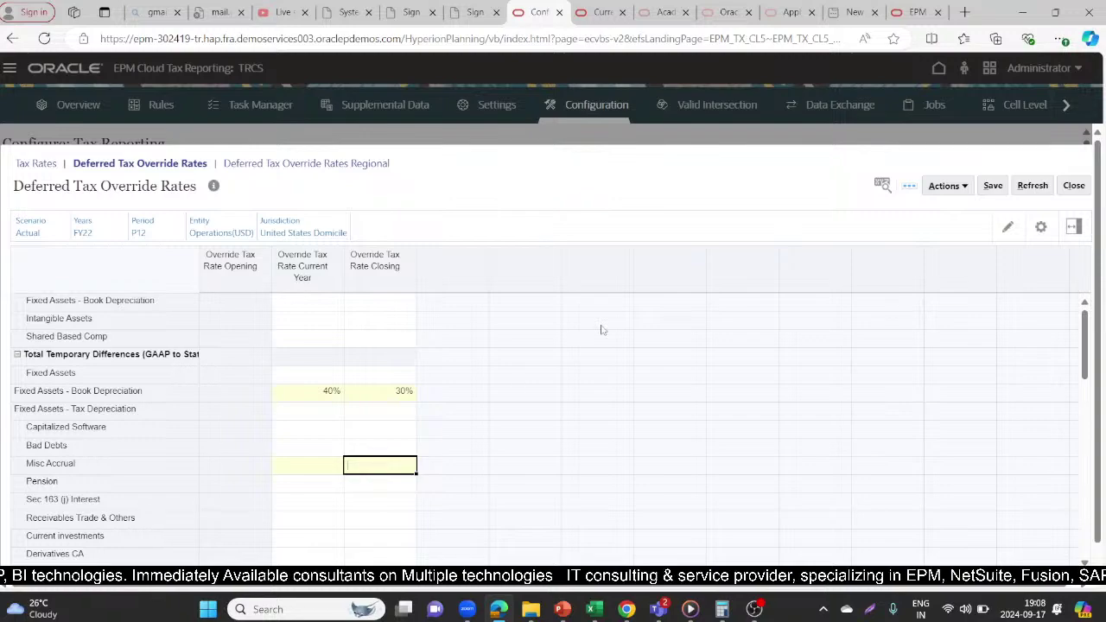
click(602, 326)
click(991, 183)
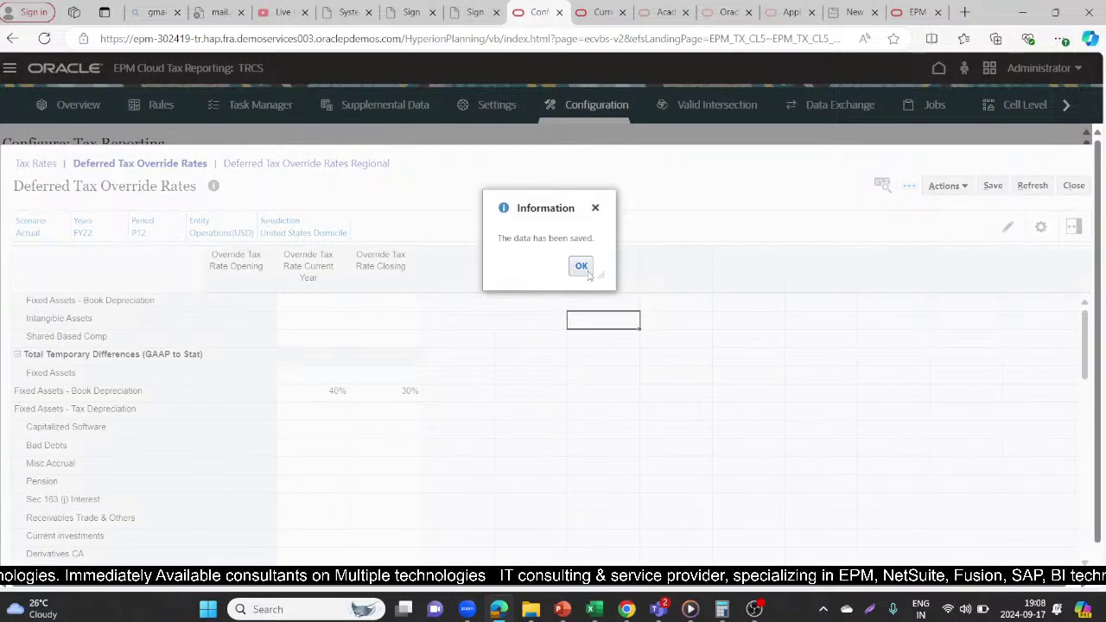
click(582, 266)
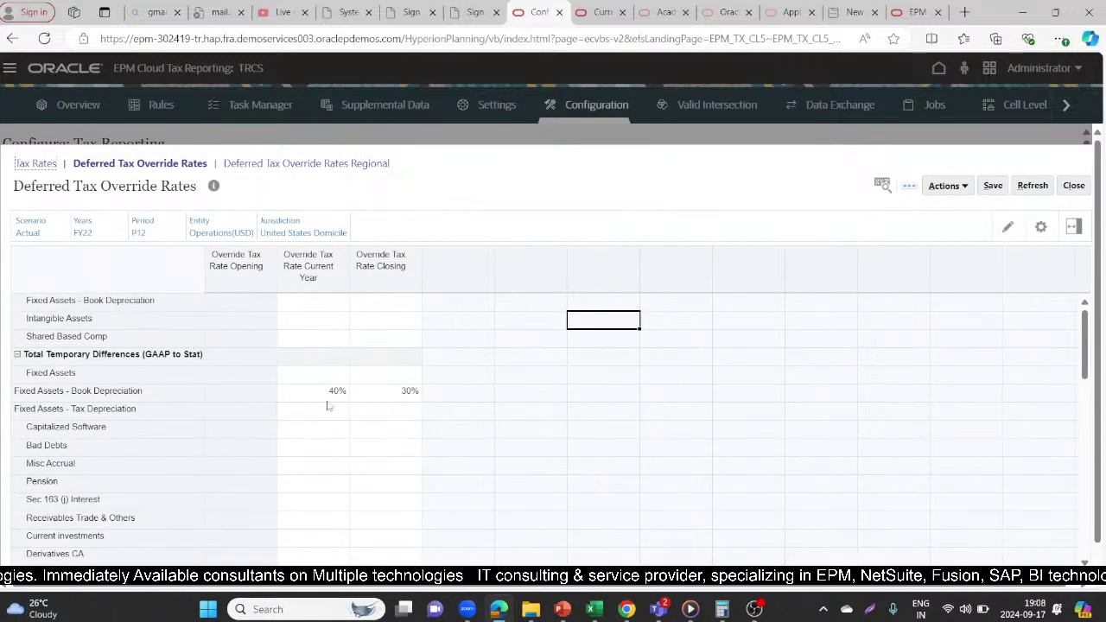
Step: Return to Current Provision, select the Fixed Assets - Book Depreciation adjustment, refresh the form and examine the differences and tax rows
click(602, 10)
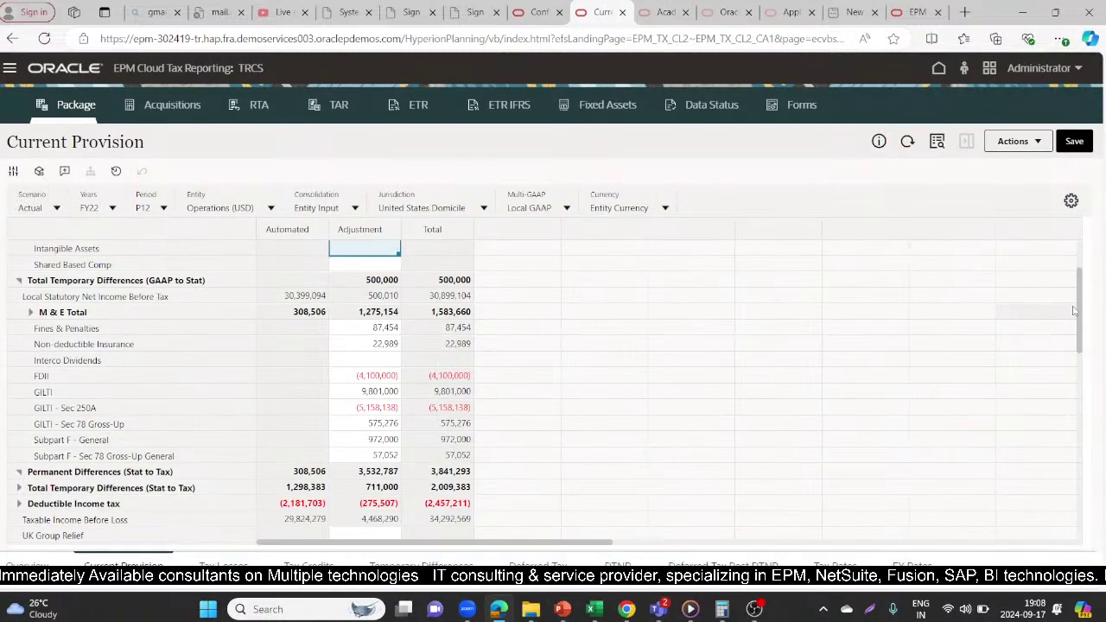
scroll(1083, 303, up, 3)
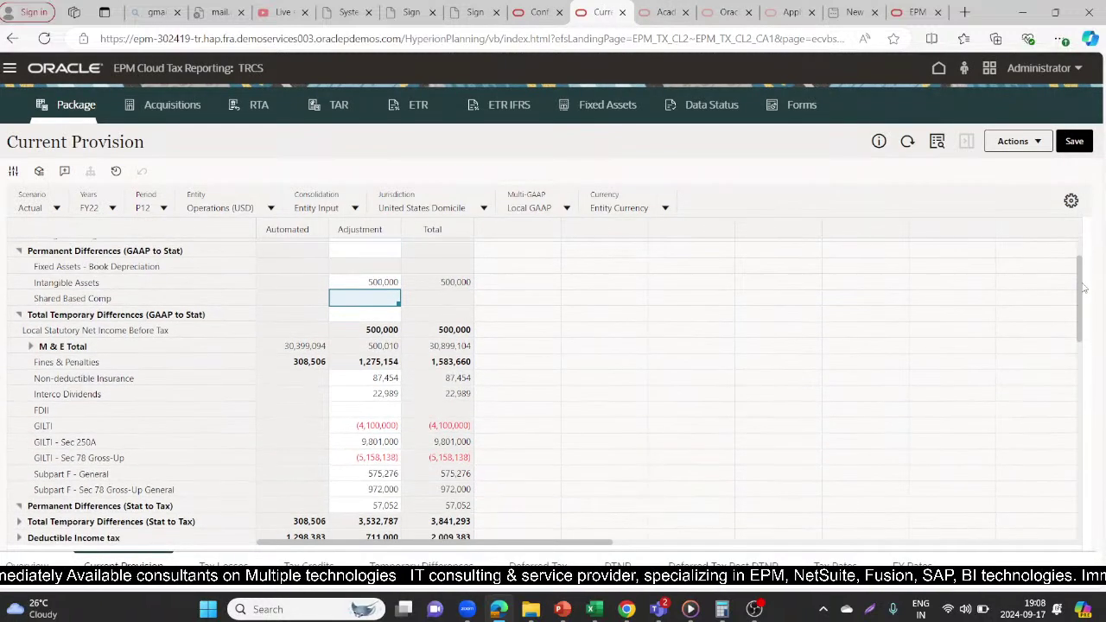
click(778, 406)
click(365, 279)
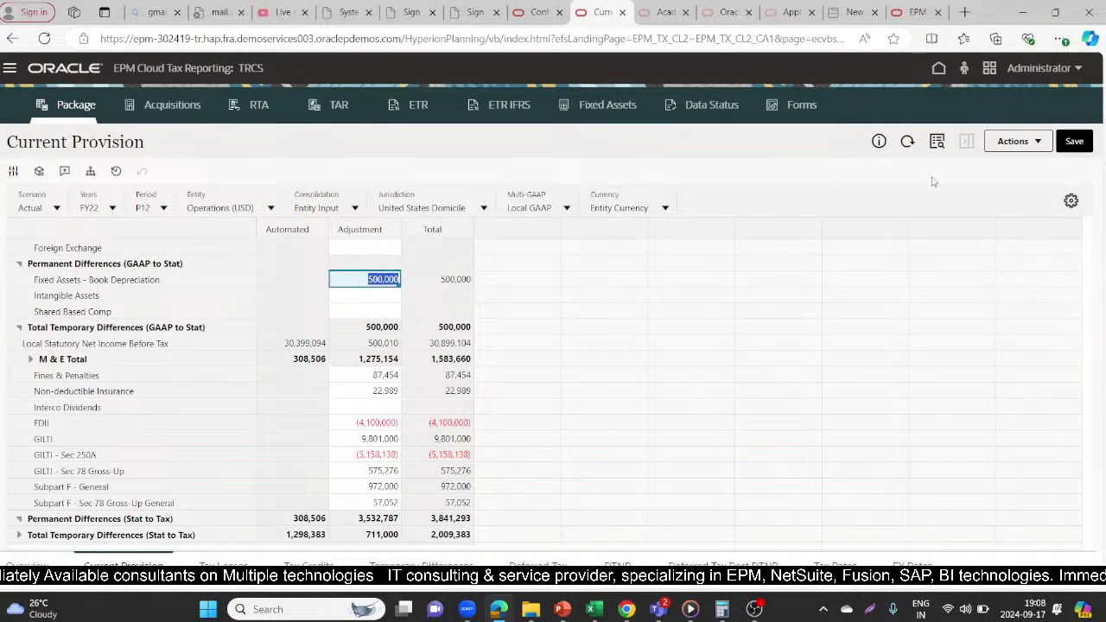
click(905, 140)
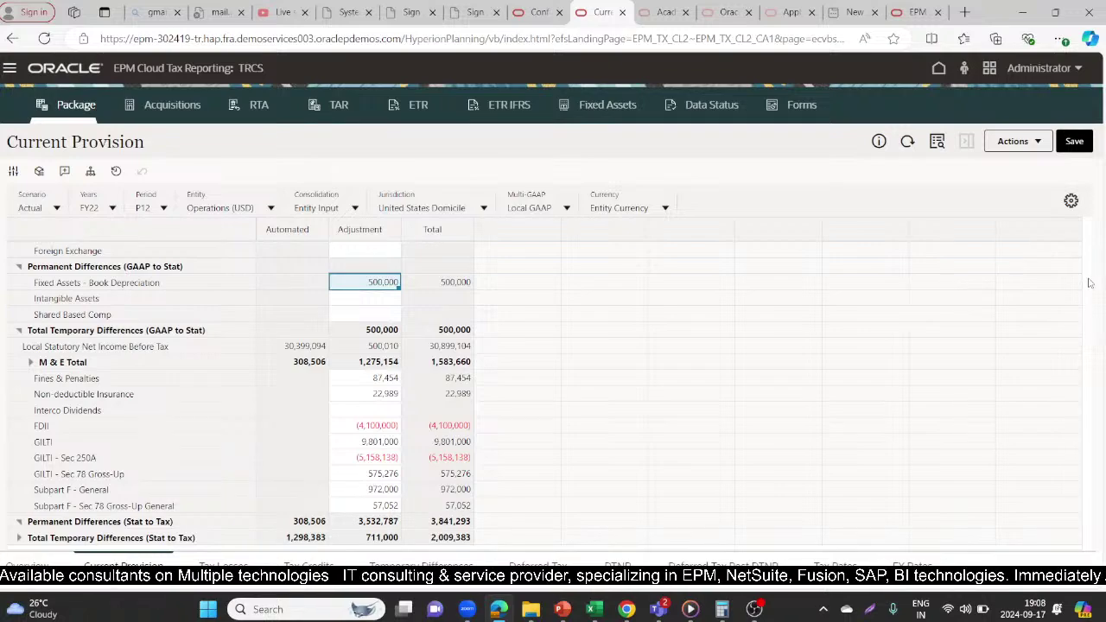
scroll(1077, 339, down, 3)
scroll(1077, 340, down, 3)
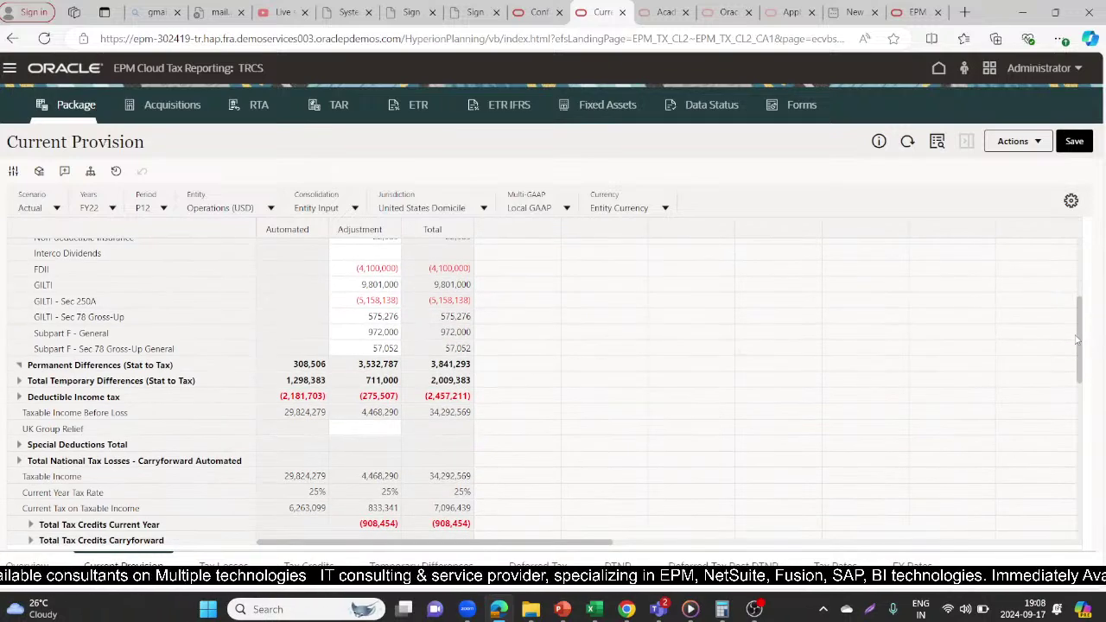
scroll(1077, 339, up, 5)
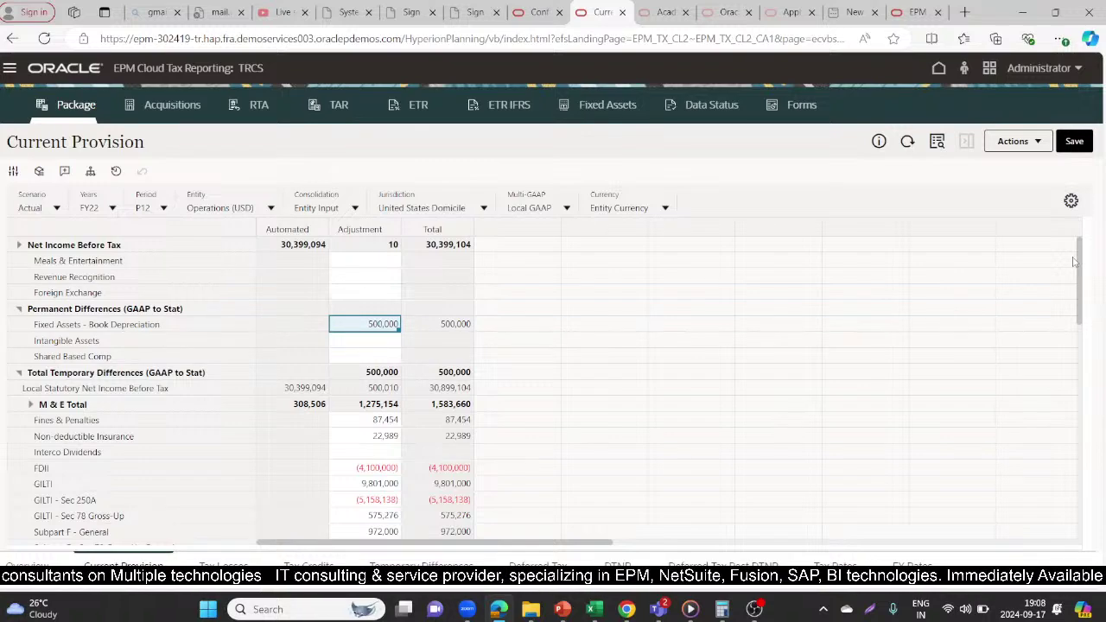
Step: Run the Force Consolidate rule for entity LE101, scenario Actual, period P12 and year FY22, and dismiss the completion message
click(1035, 142)
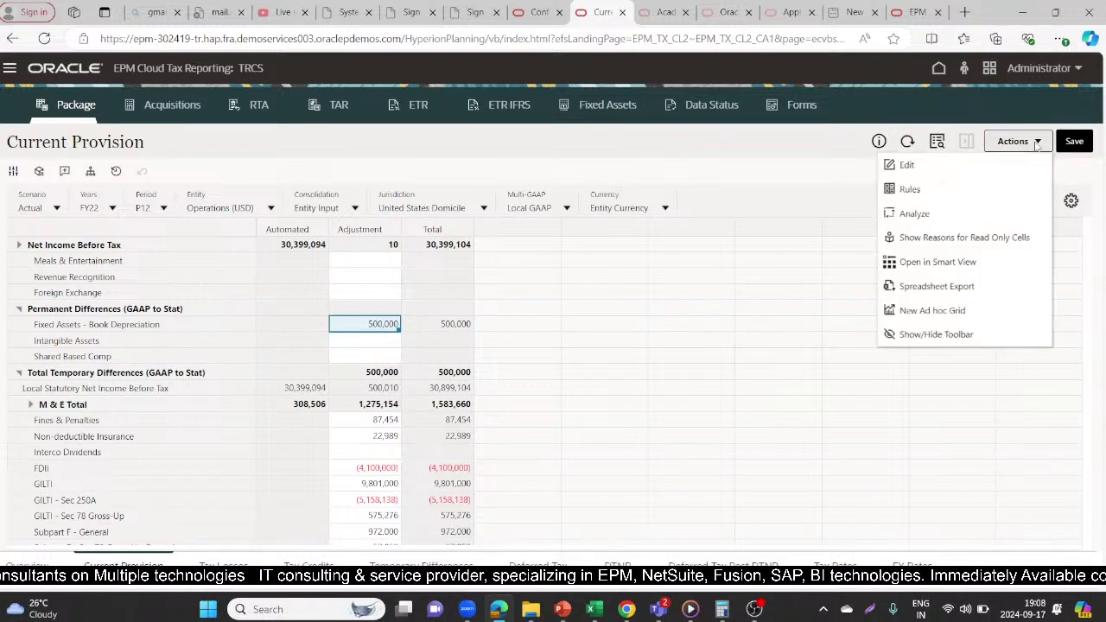
click(909, 192)
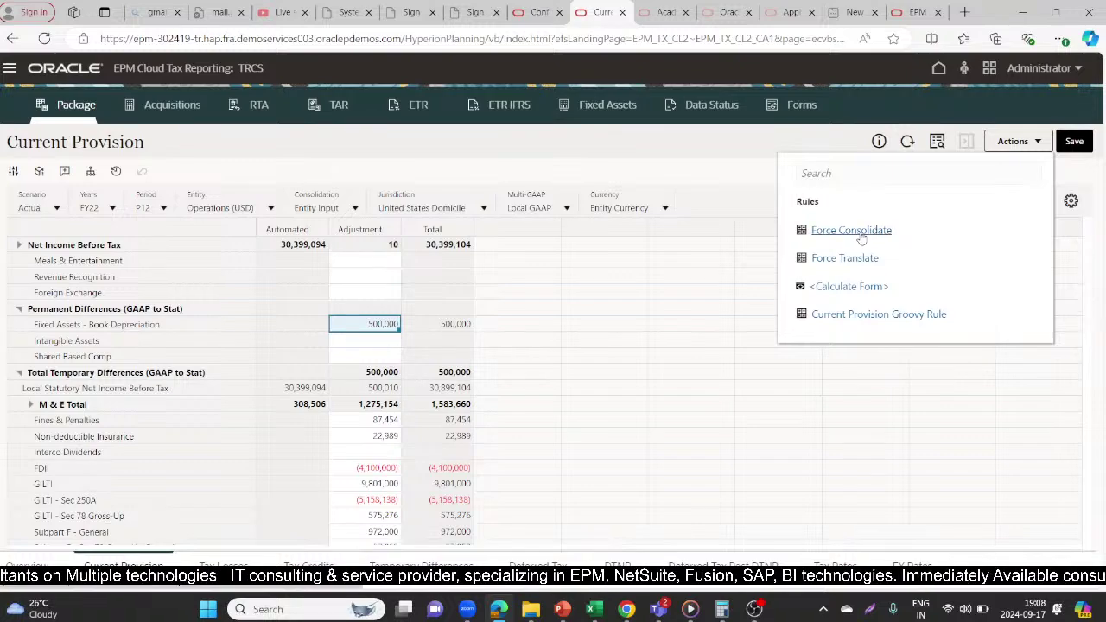
click(859, 231)
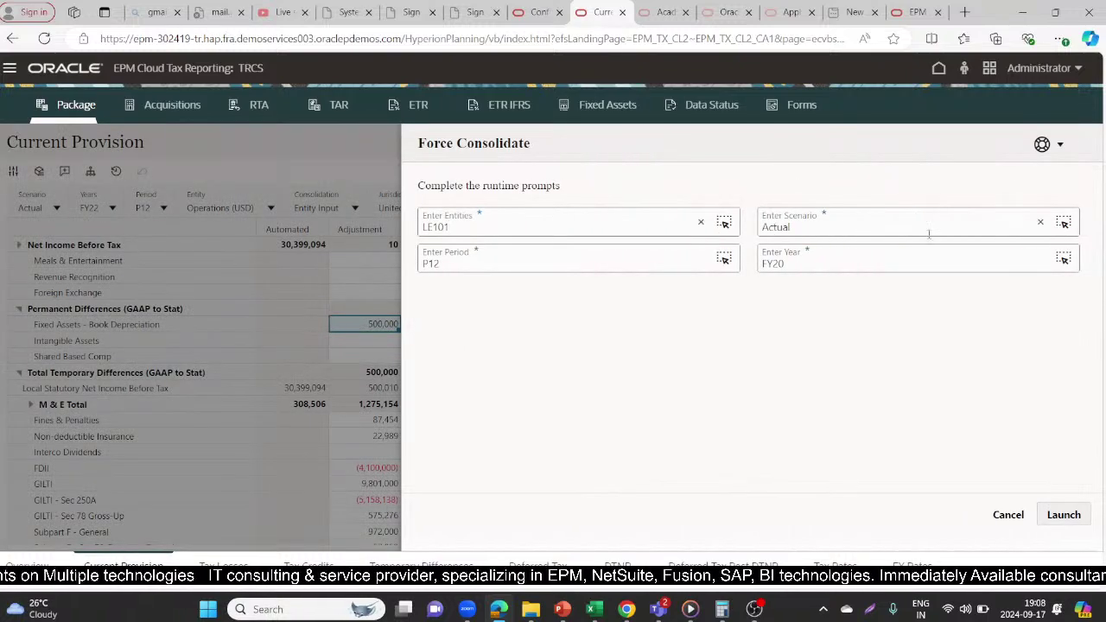
key(BackSpace)
click(769, 333)
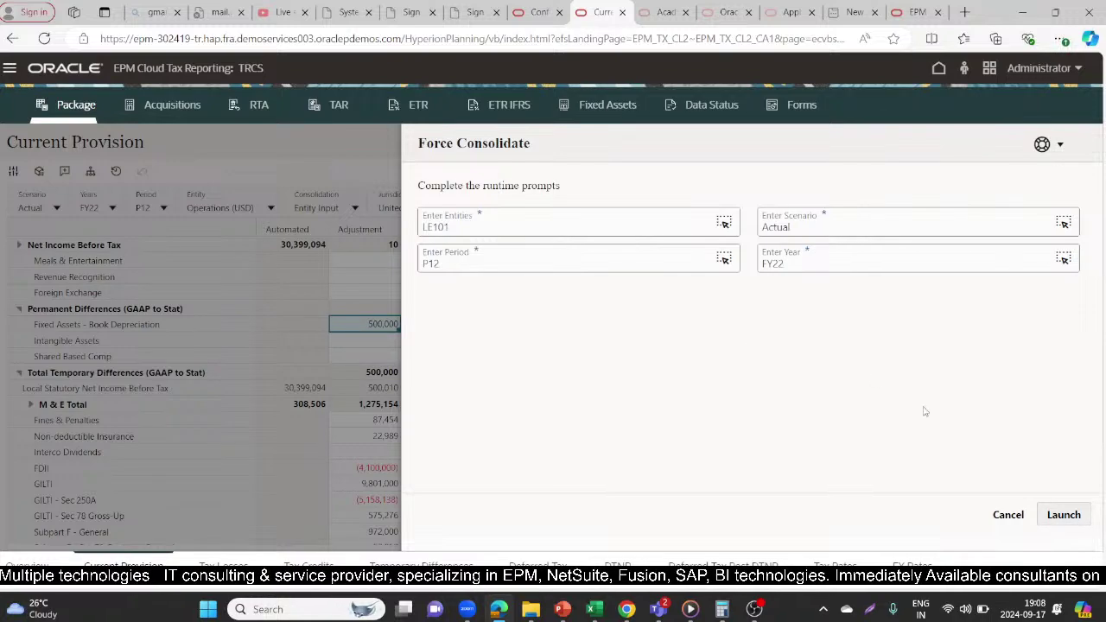
click(1010, 515)
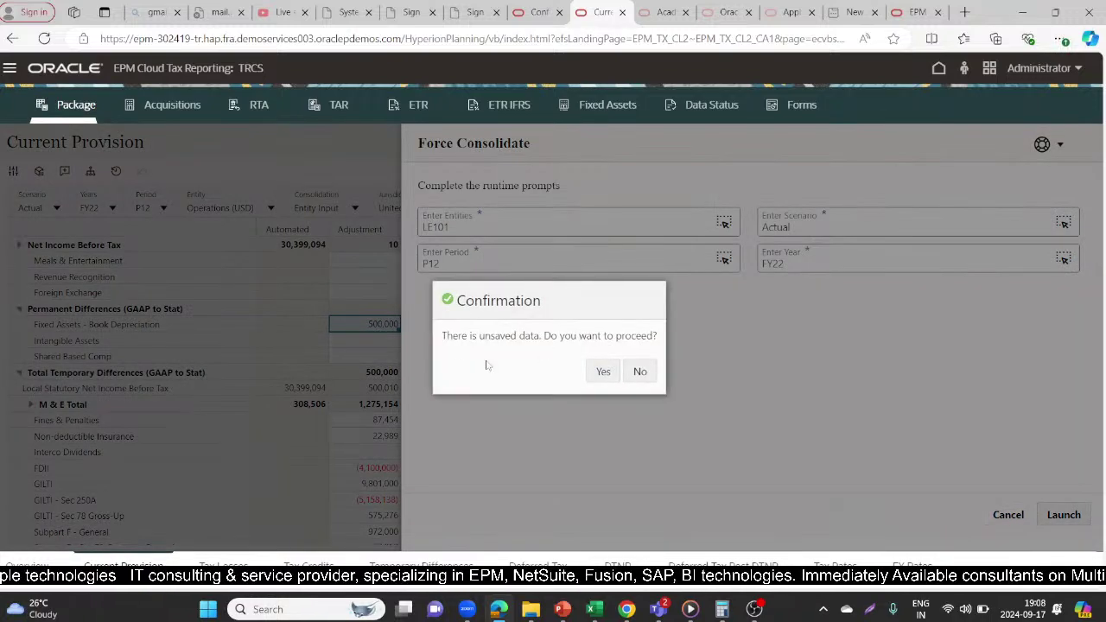
click(630, 373)
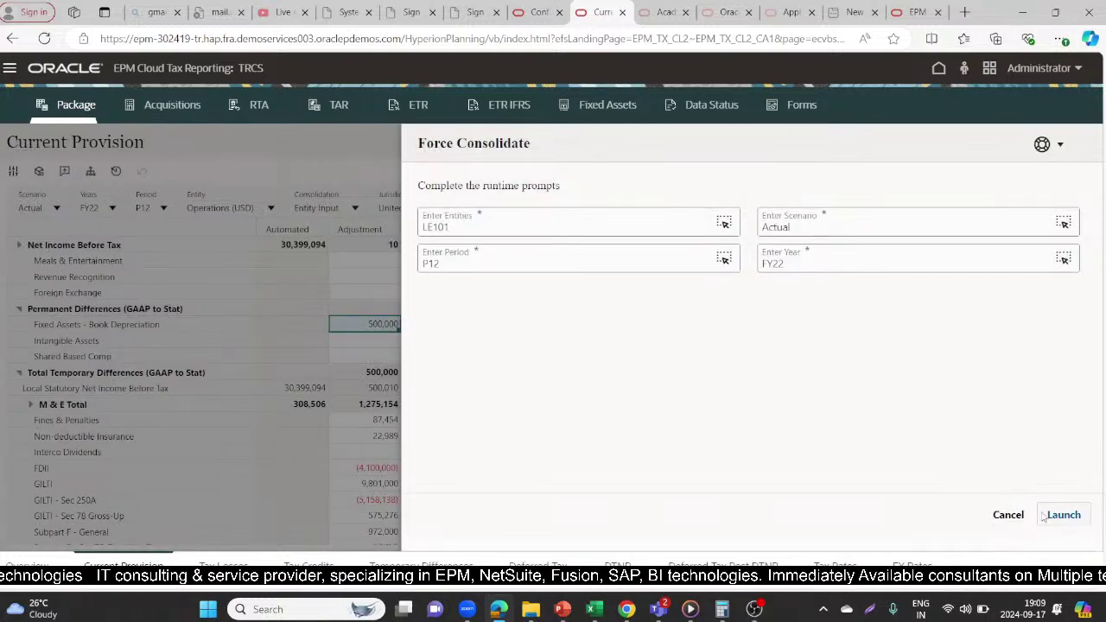
click(1062, 514)
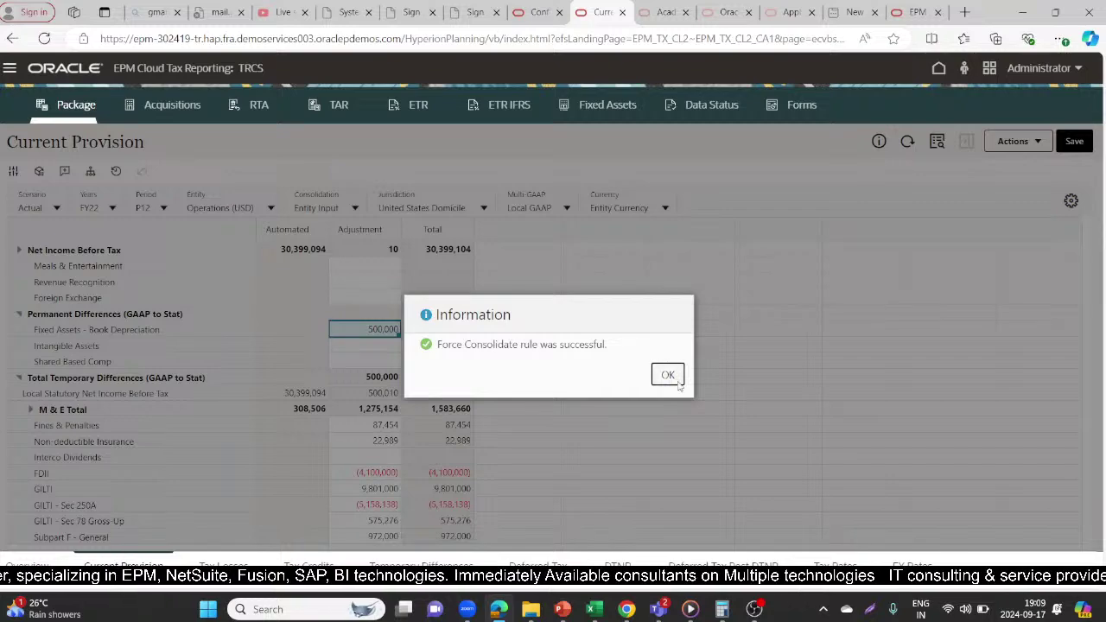
click(678, 385)
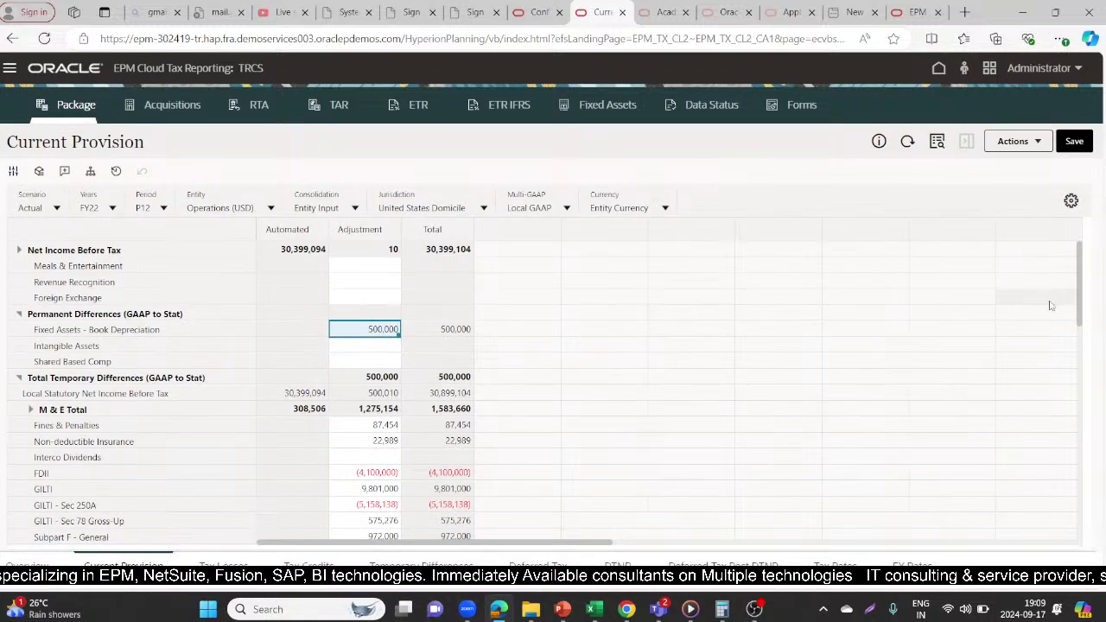
Step: Expand Total Additional Current Provision, examine its source, manual and calculated parts, and select the Current Provision row
drag(1078, 294, 1078, 387)
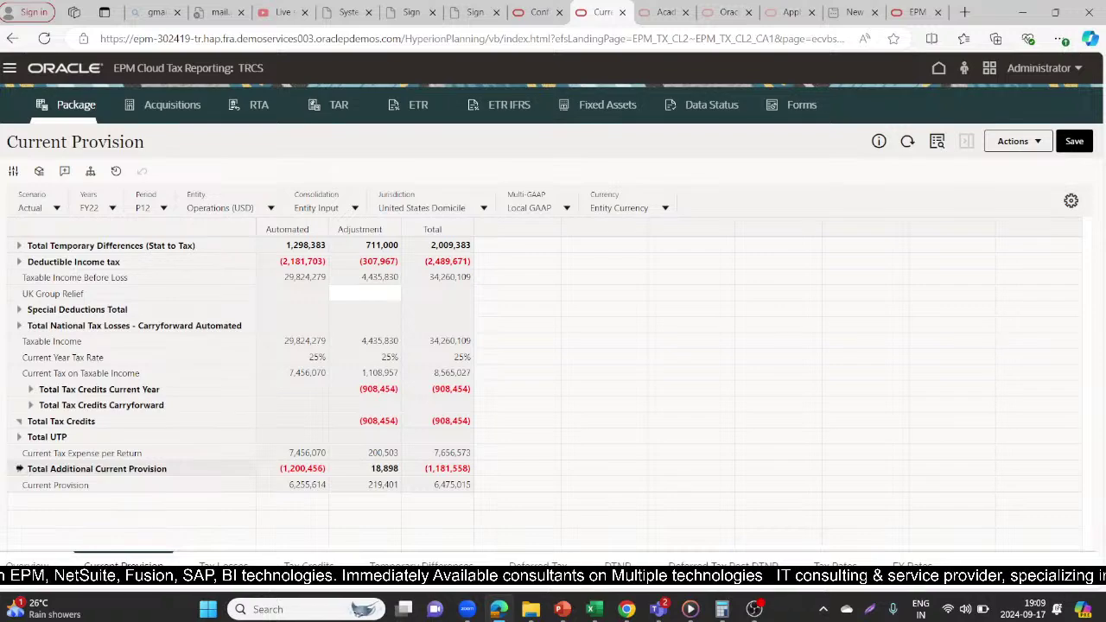
click(19, 468)
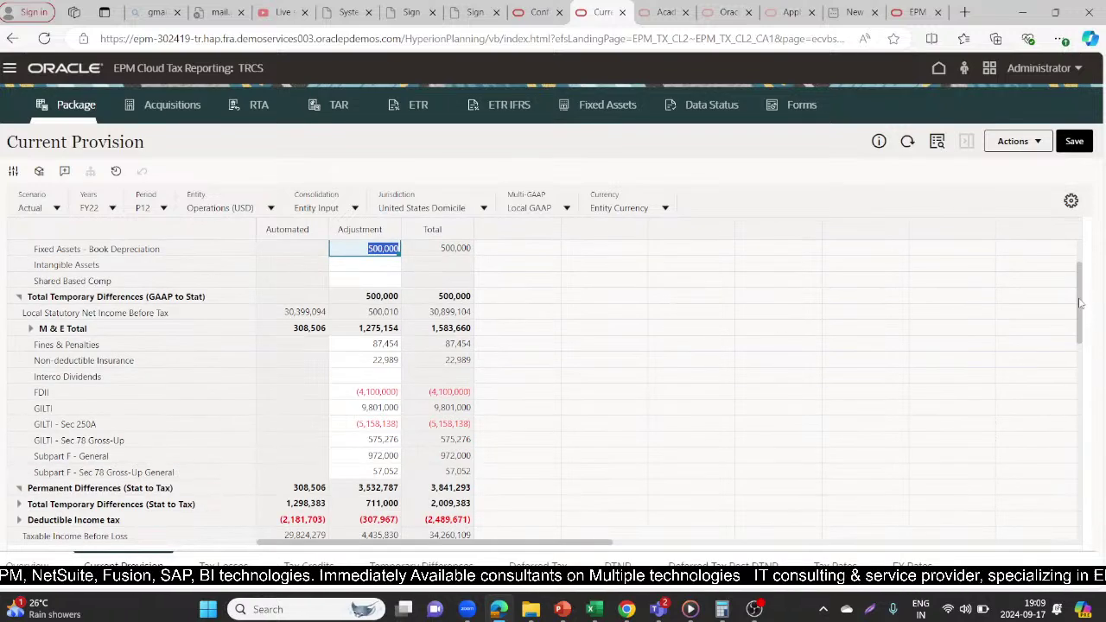
scroll(1079, 390, down, 5)
scroll(1078, 390, down, 10)
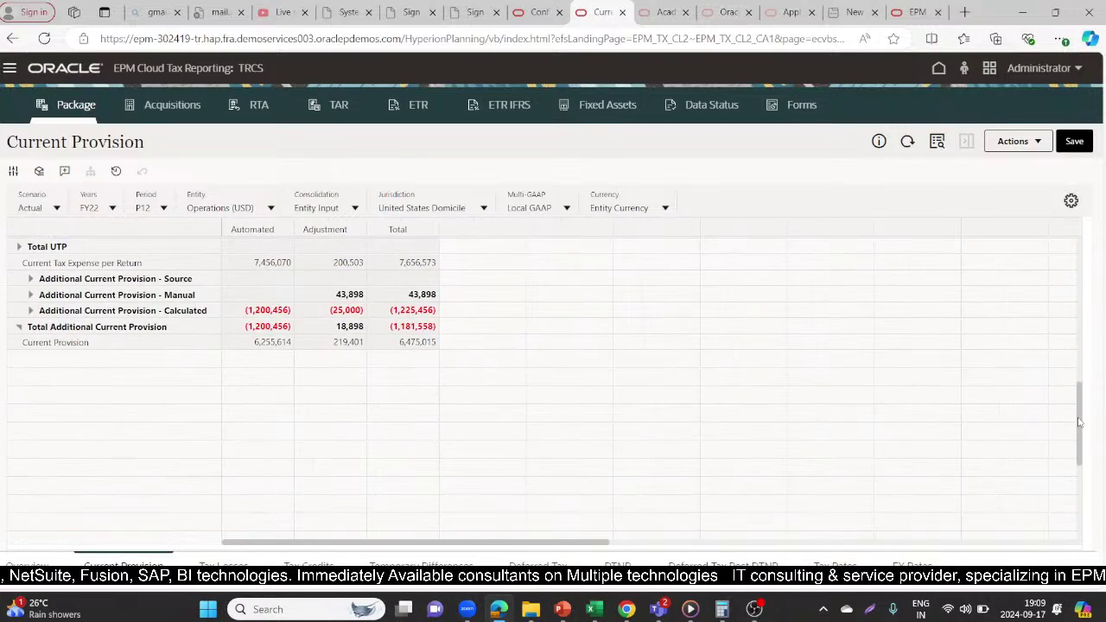
drag(1079, 421, 1078, 397)
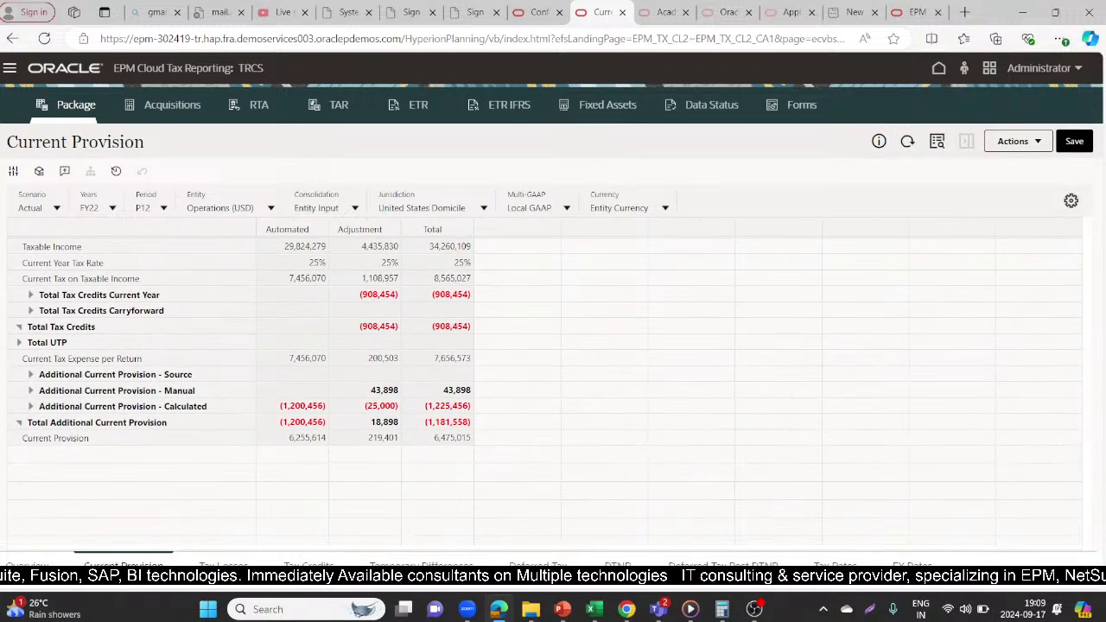
click(37, 437)
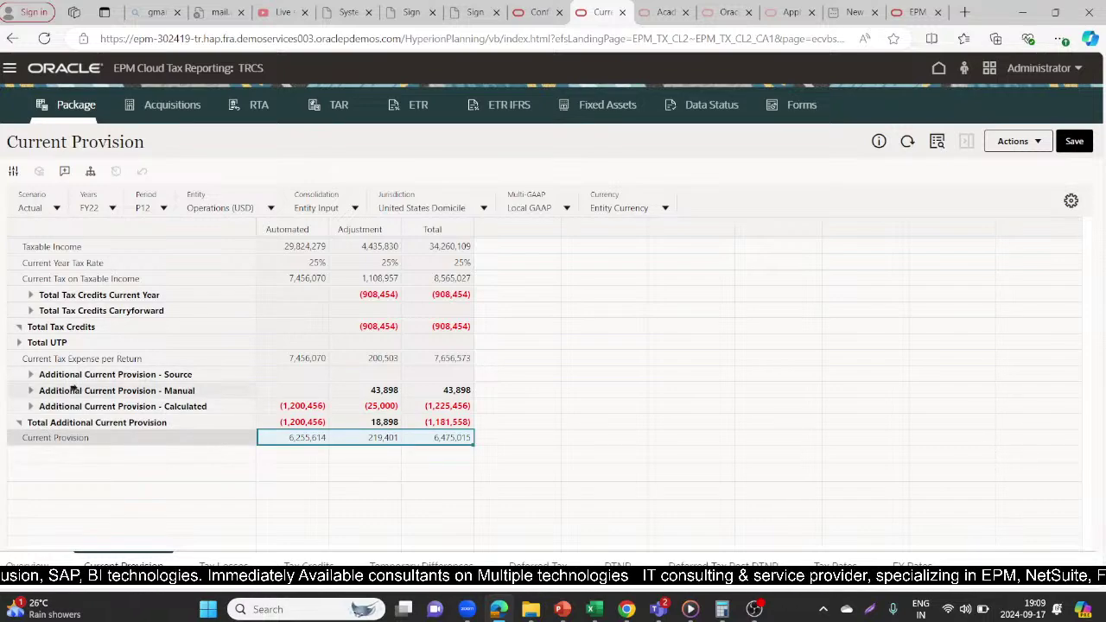
Step: Examine the Current Provision form's additional provision and Total UTP rows, followed by the GAAP-to-Stat permanent and temporary differences
click(74, 389)
click(34, 342)
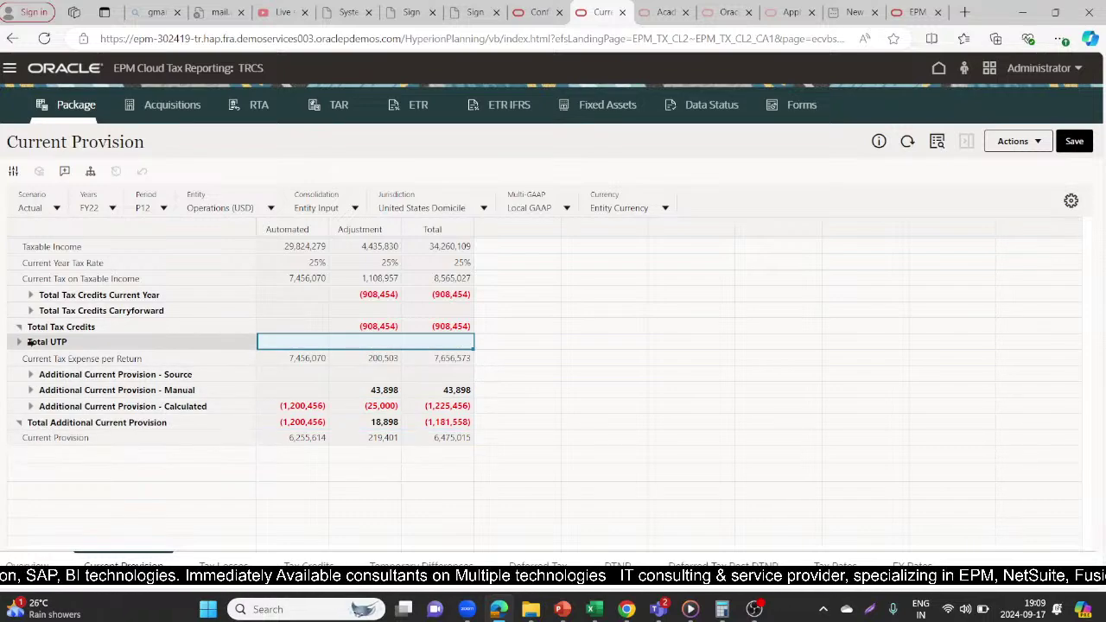
click(1071, 373)
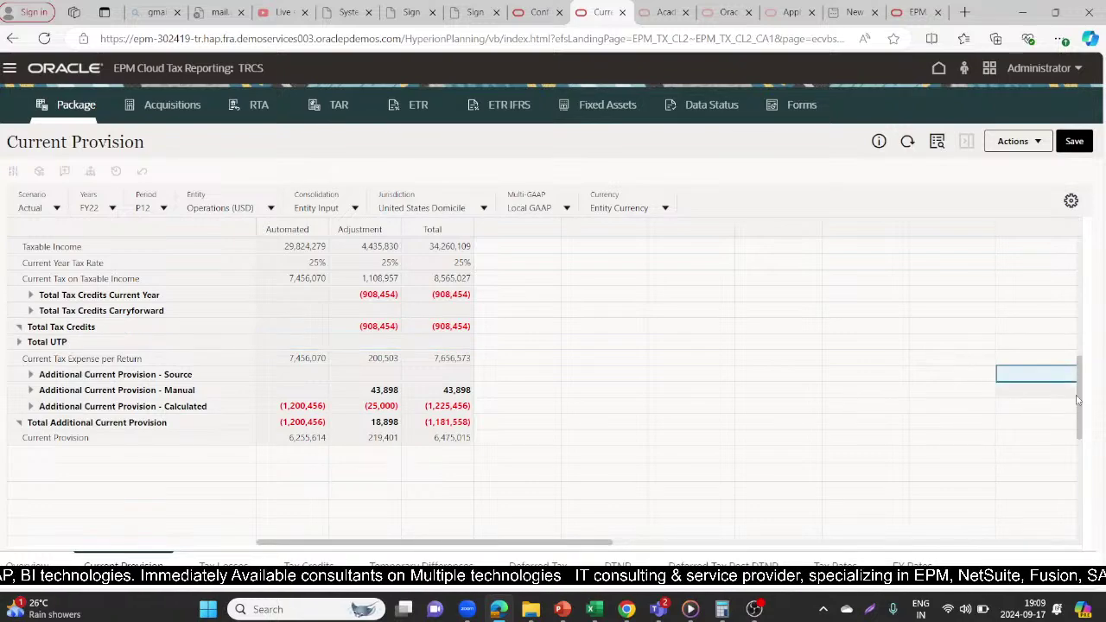
drag(1080, 394, 1095, 277)
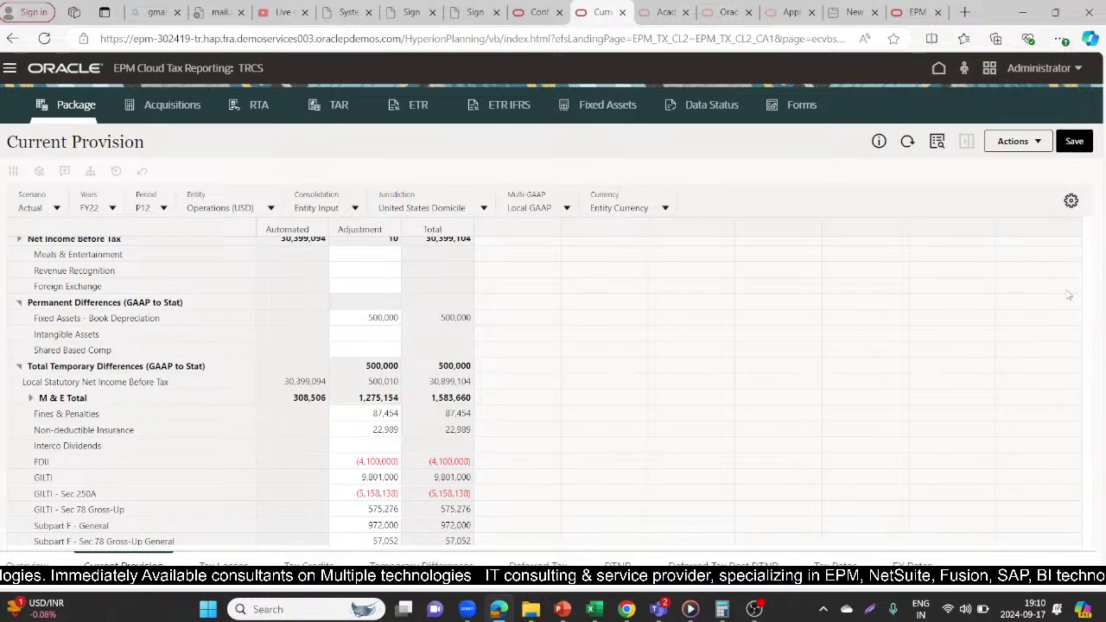
scroll(1083, 285, down, 1)
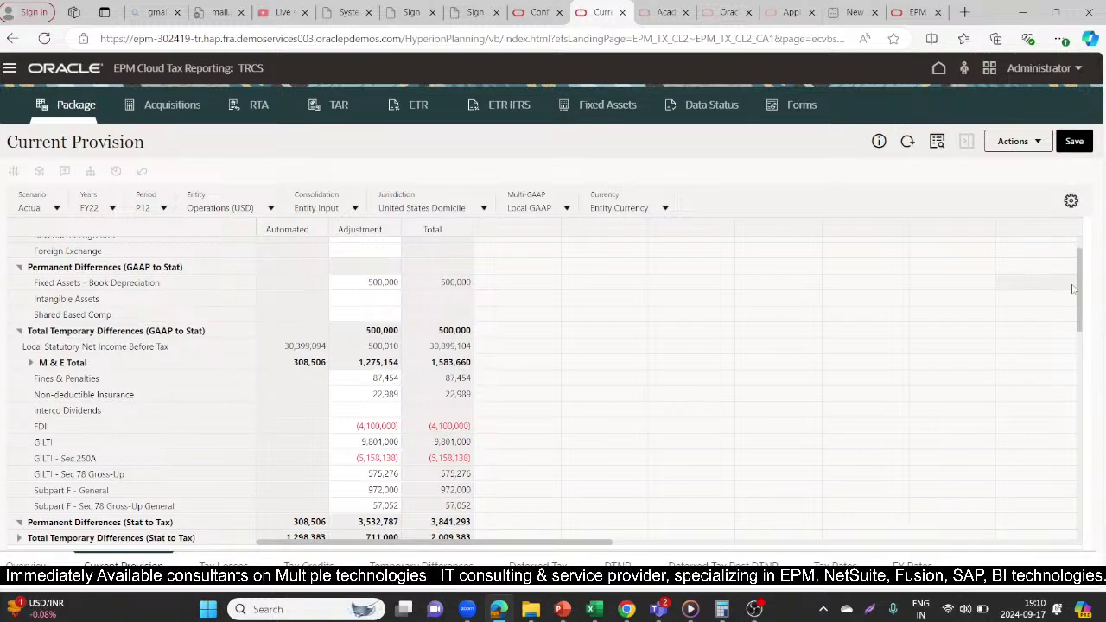
scroll(1078, 292, down, 1)
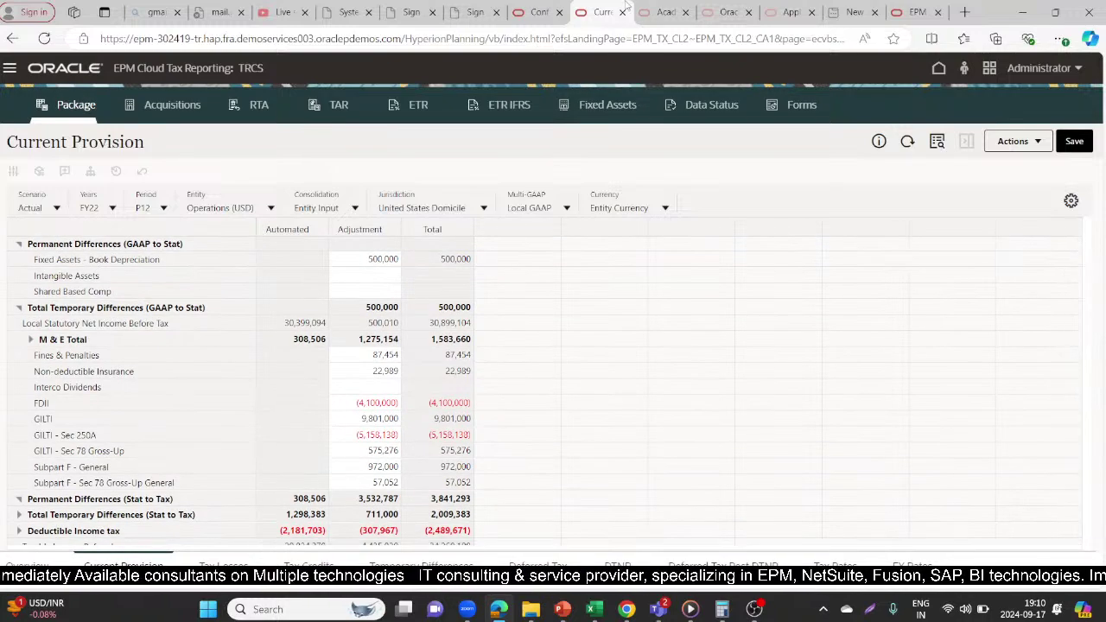
Step: Check the Deferred Tax Override Rates for Operations (USD) and return to Current Provision to examine the differences and taxable income rows
click(535, 12)
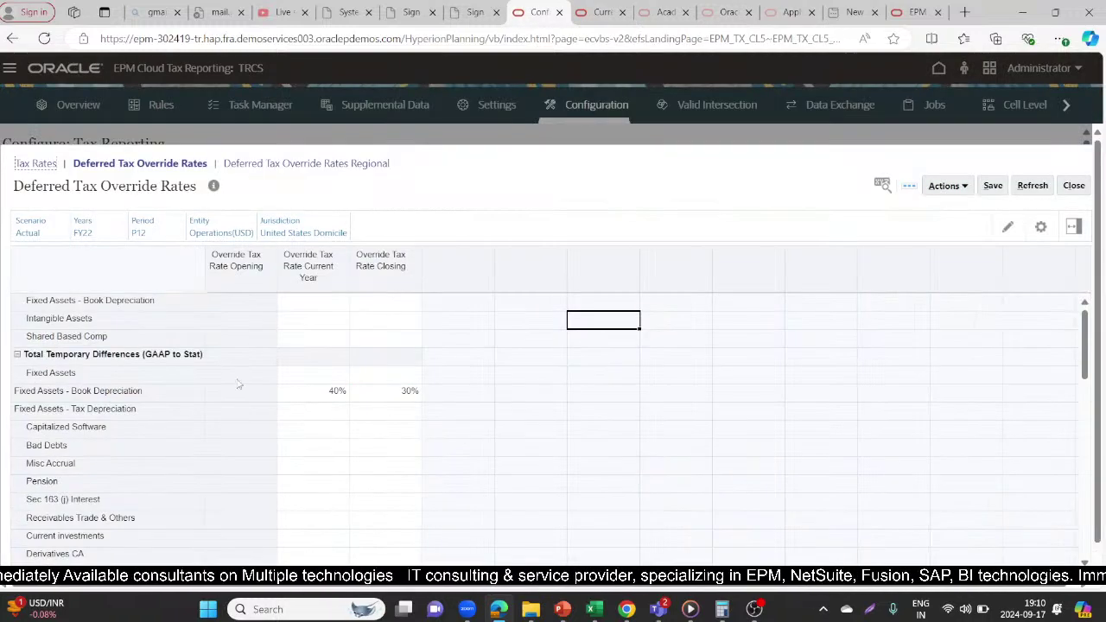
click(594, 9)
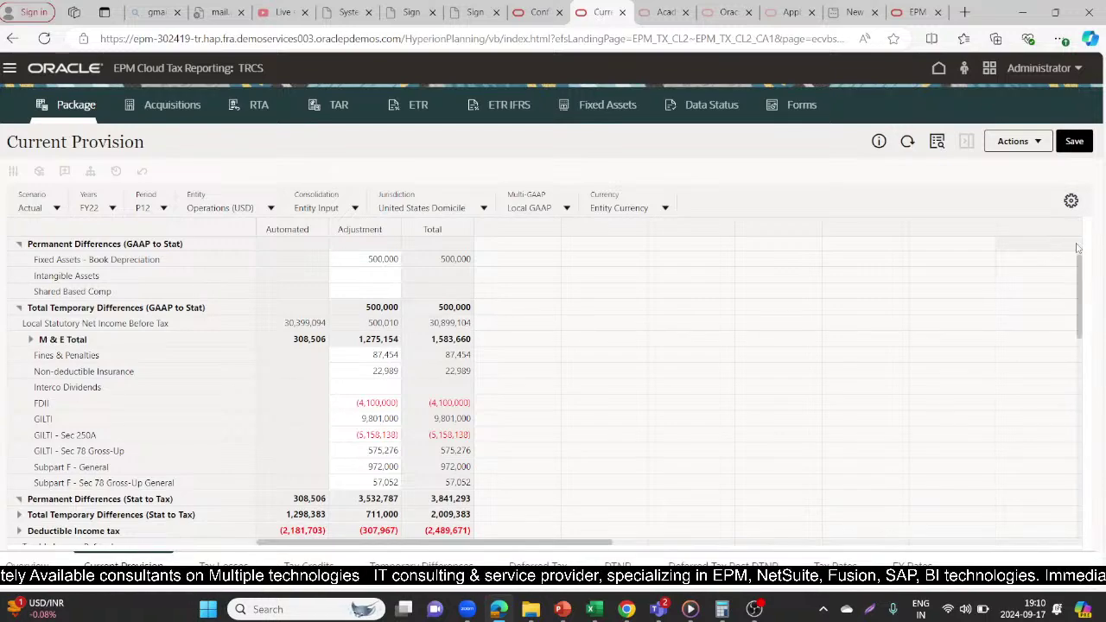
scroll(1078, 285, down, 5)
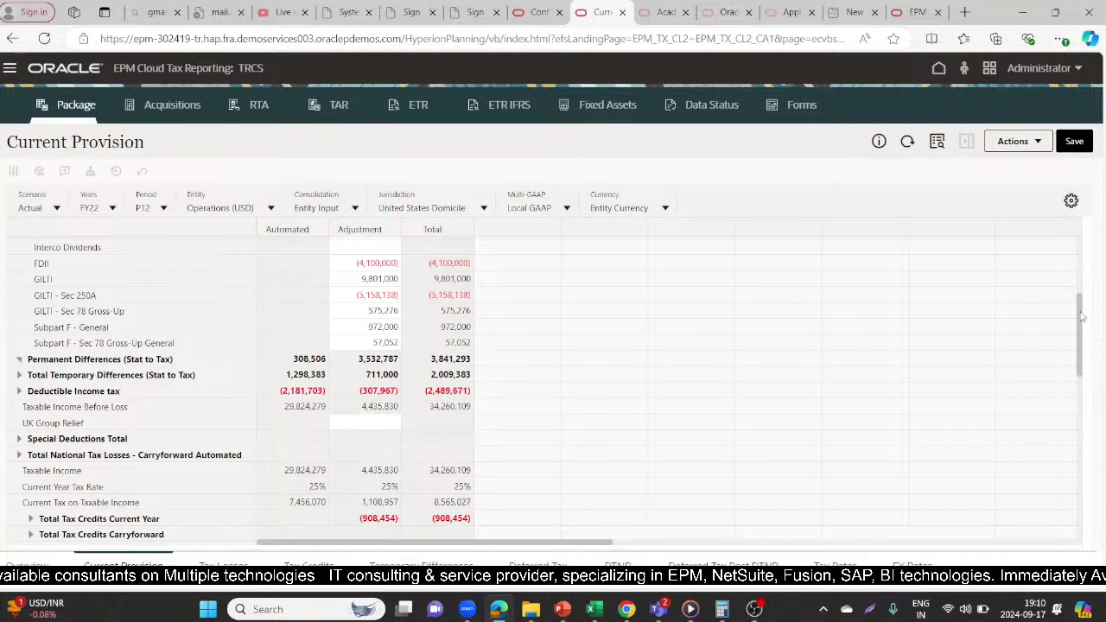
drag(1079, 317, 1081, 326)
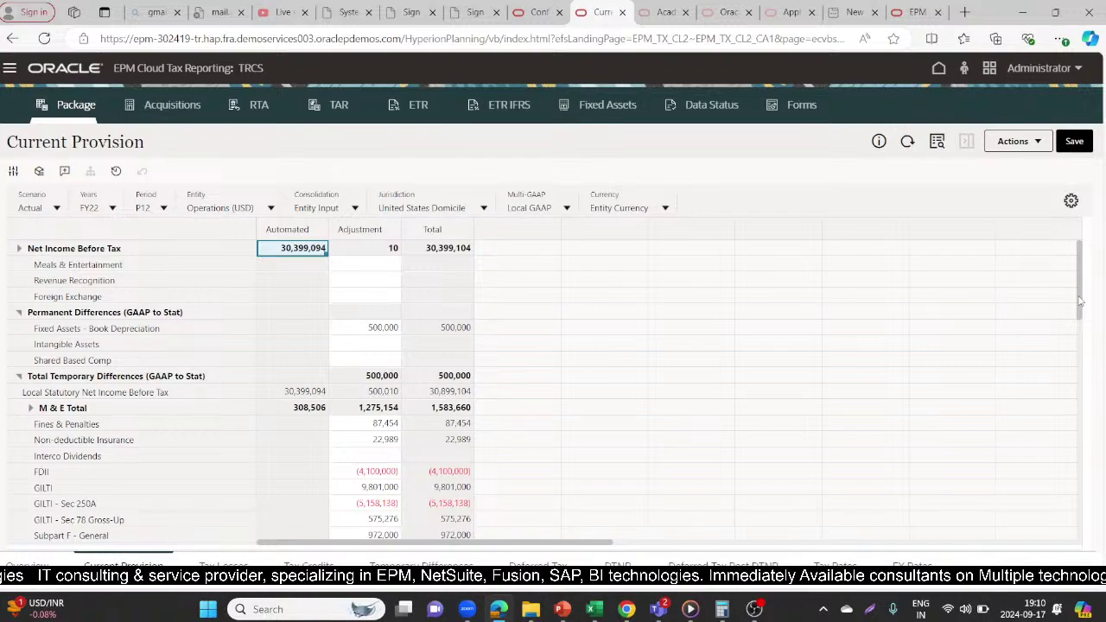
Step: Examine the Total Temporary Differences (GAAP to Stat) adjustment, the Deductible Income tax breakdown and the Total Tax Credits Current Year row
drag(1079, 301, 1079, 309)
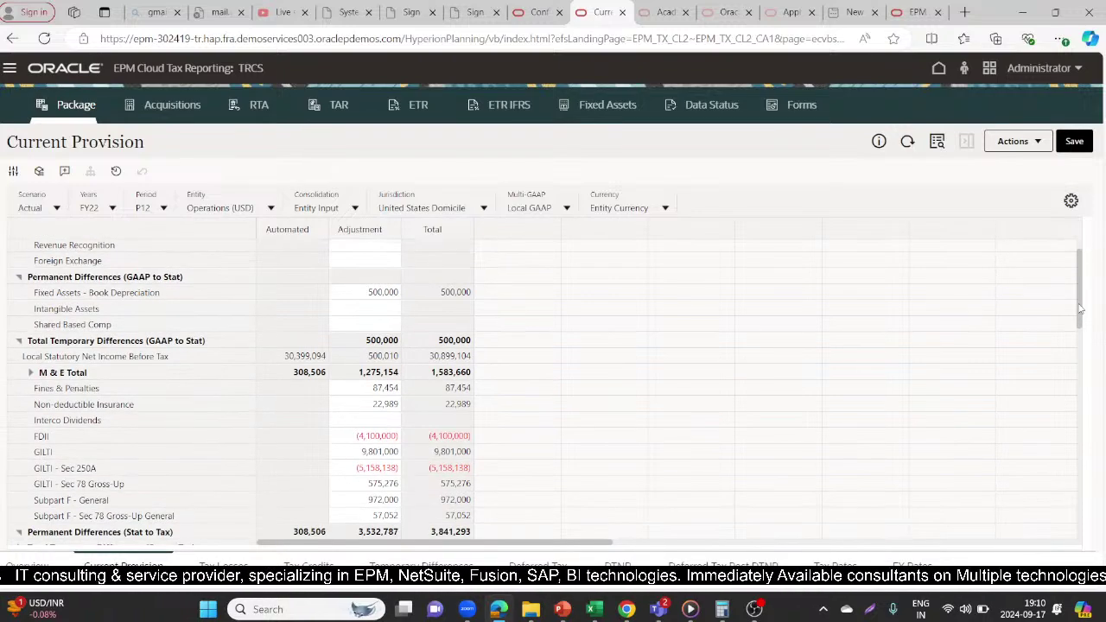
click(348, 343)
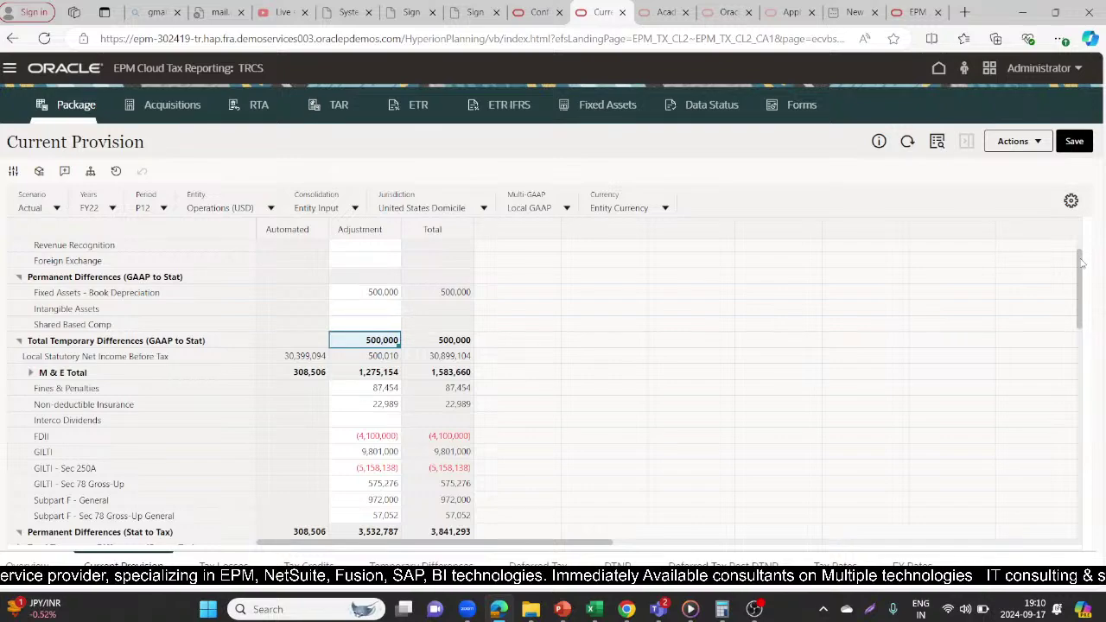
drag(1080, 263, 1083, 332)
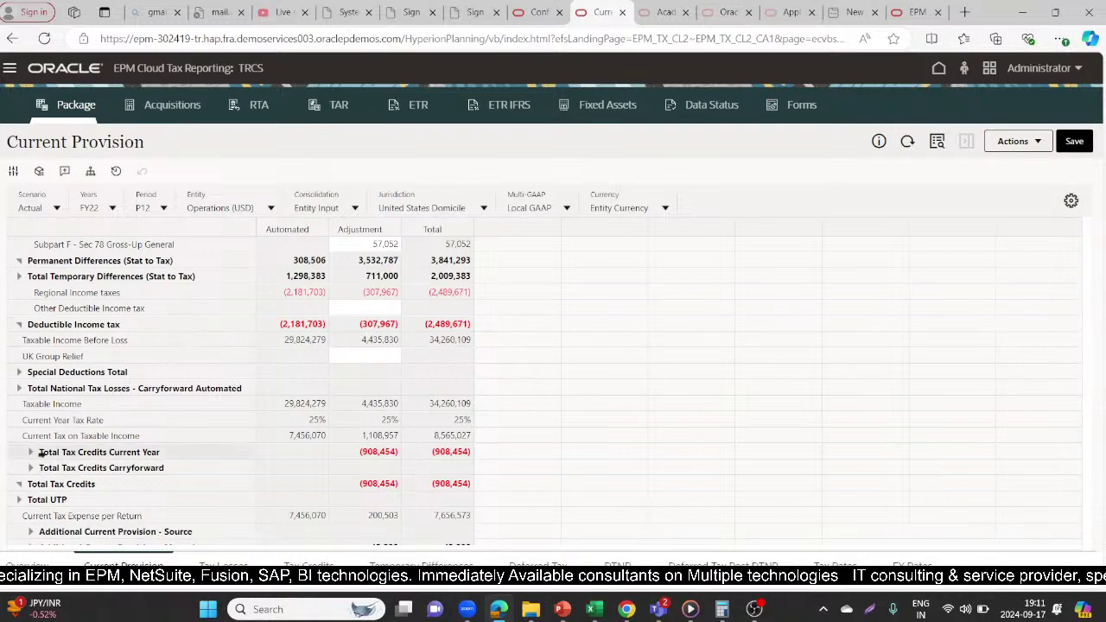
click(29, 454)
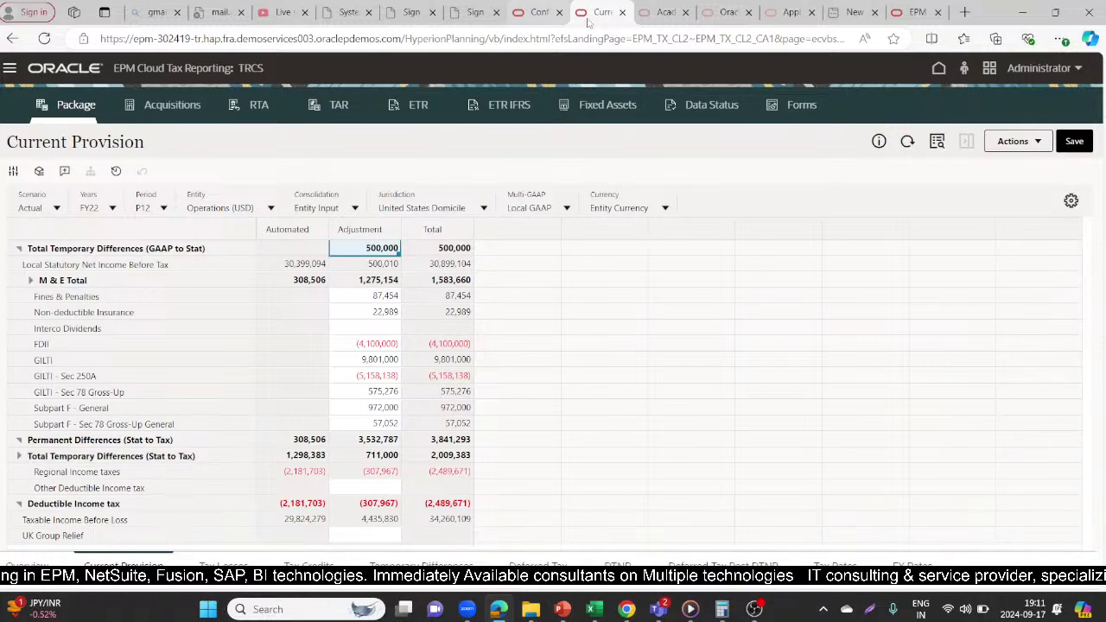
Step: Return to the tax reporting configuration and examine the Tax Rates form for Operations (USD)
click(539, 10)
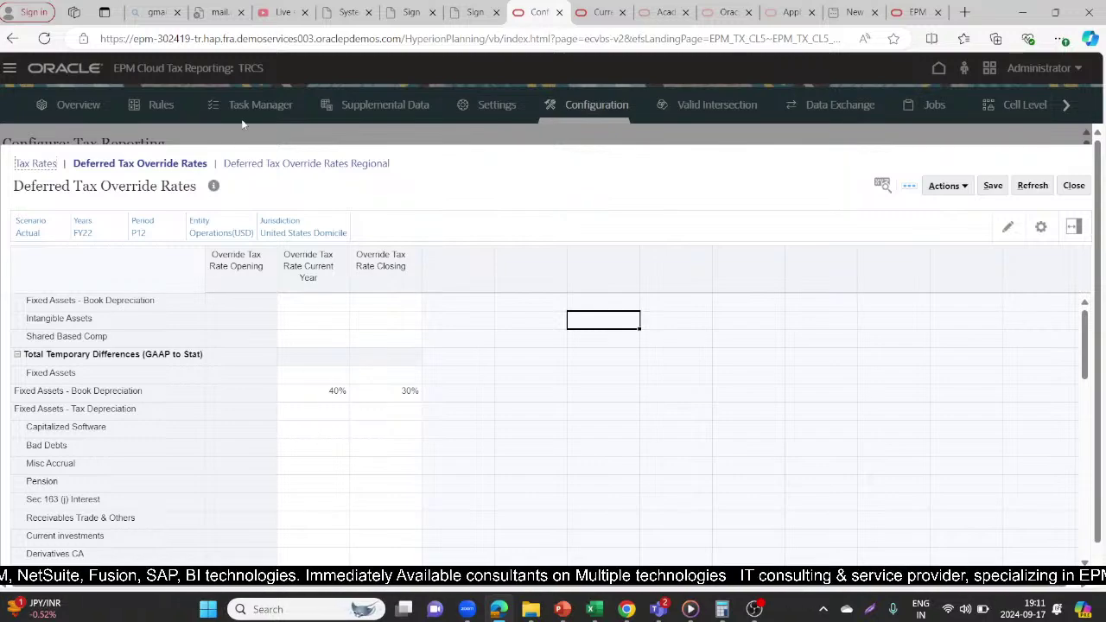
click(33, 164)
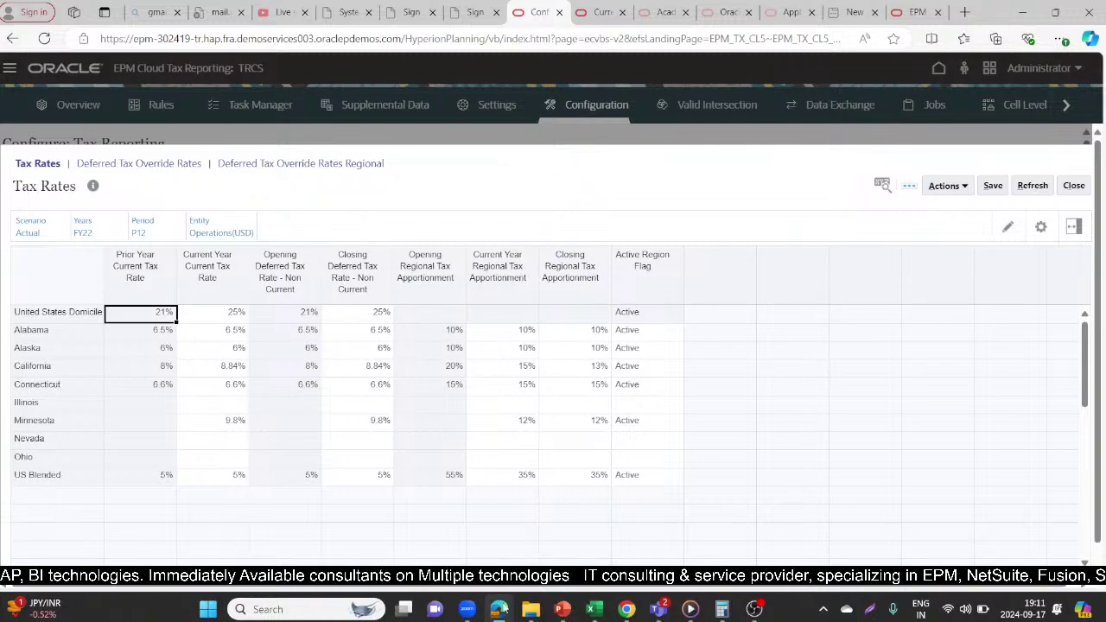
Step: Switch to YouTube Studio and end the live stream, confirming that it should stop immediately
mouse_move(498, 609)
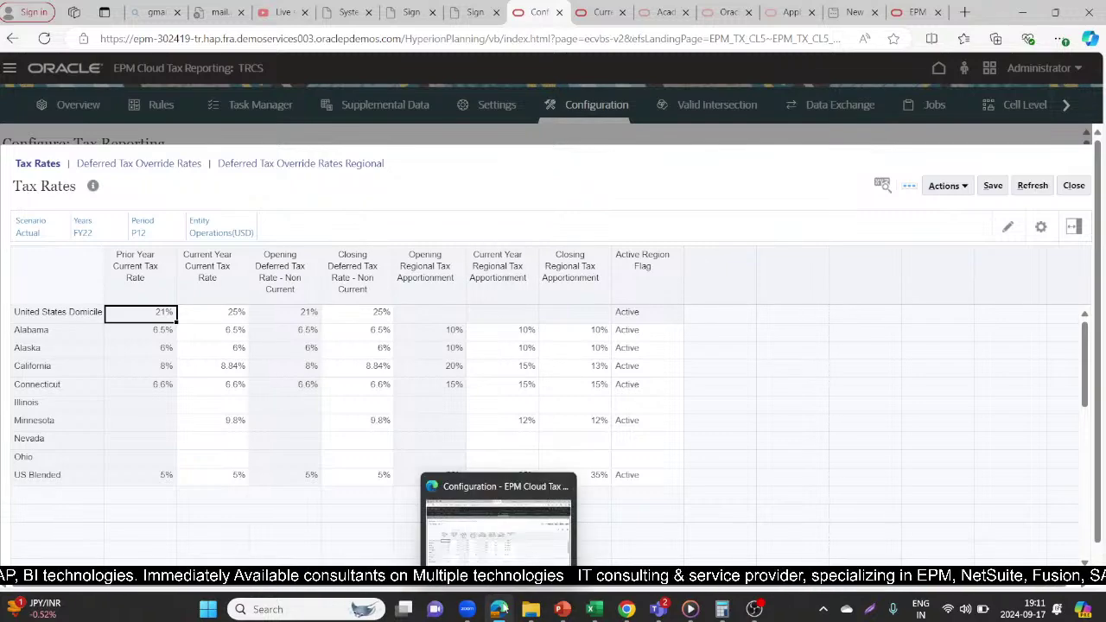
click(507, 553)
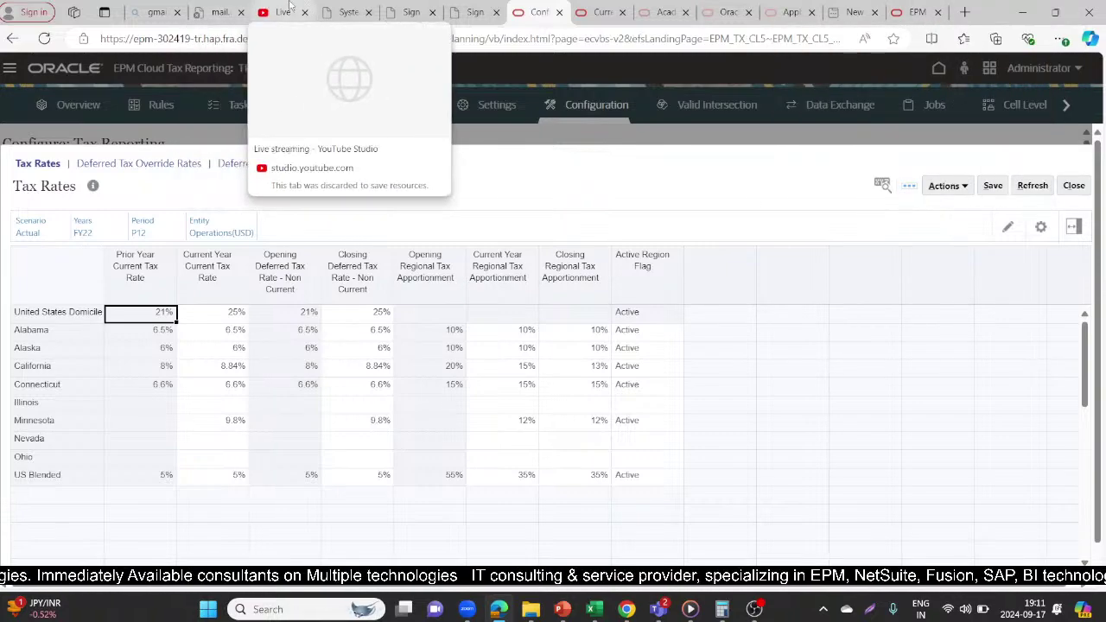
click(285, 12)
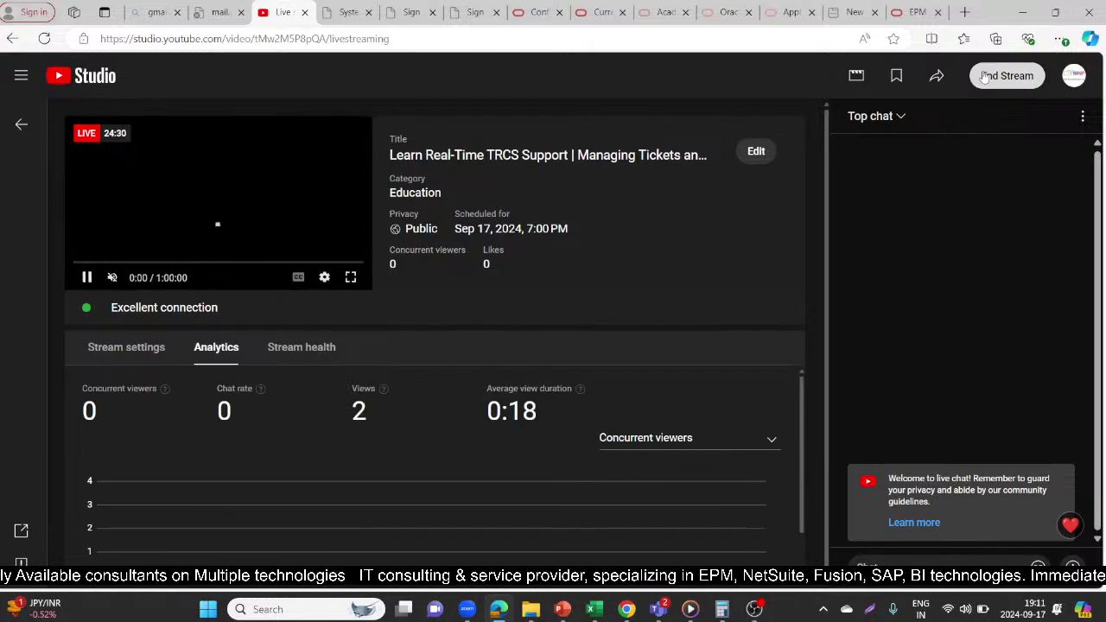
click(989, 76)
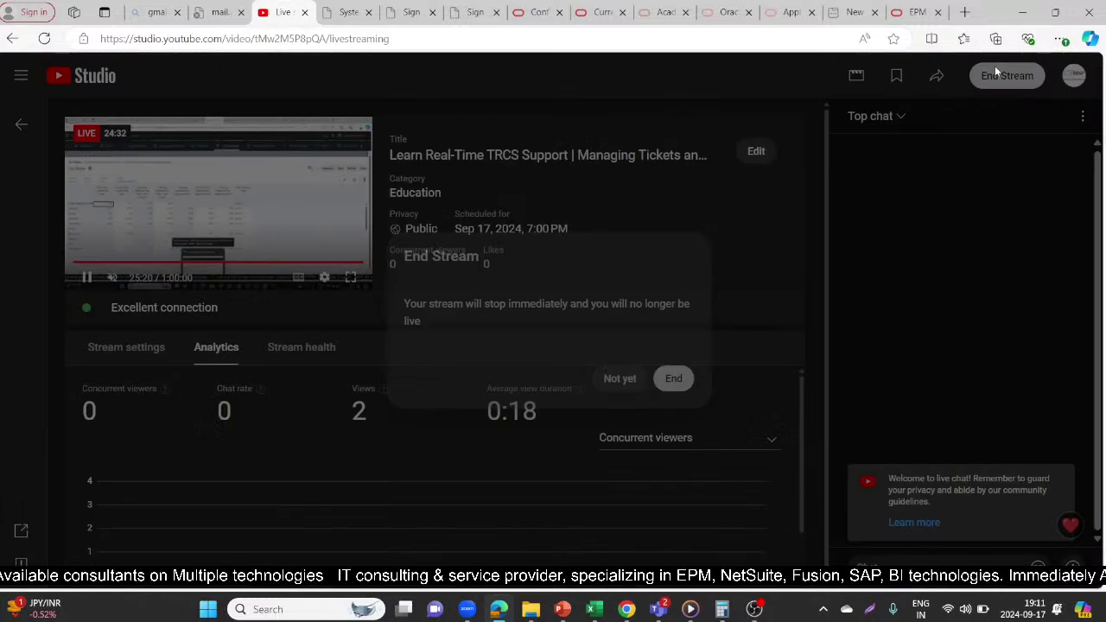
click(673, 378)
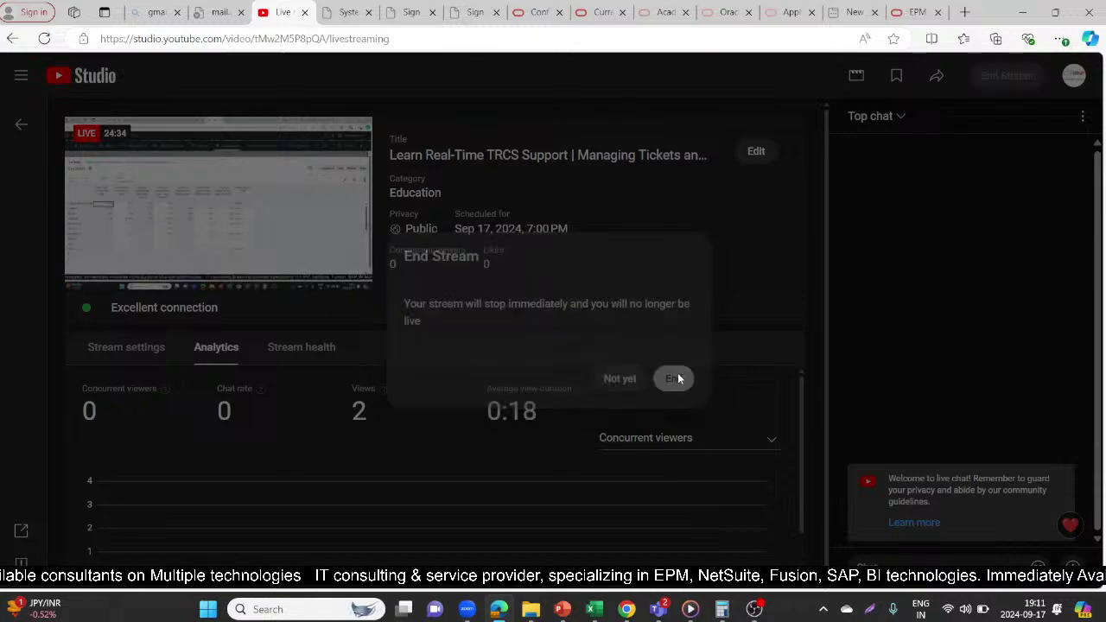